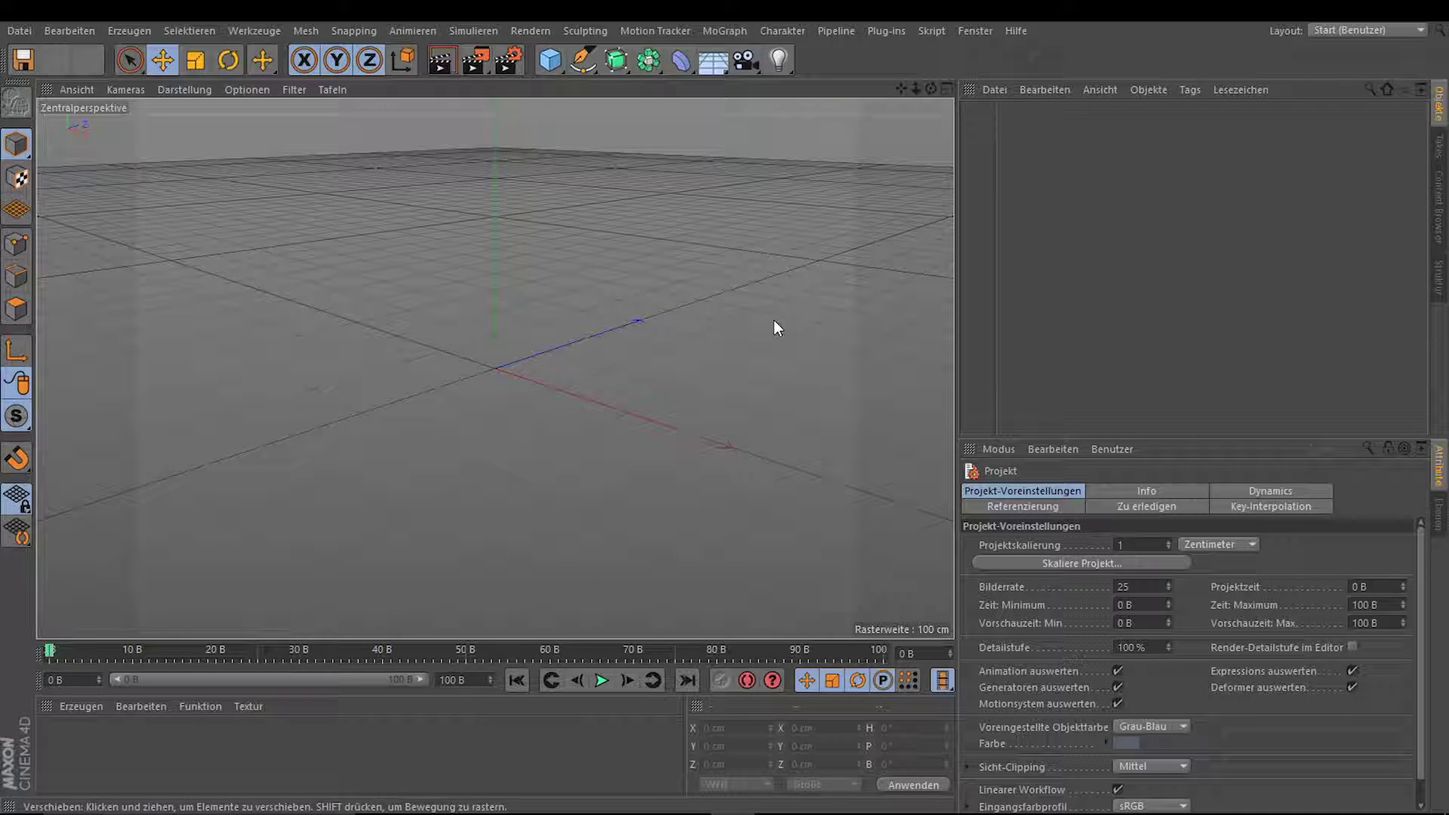
Step: Add a Würfel cube and set Segmente X, Y and Z to 10 each
{"action": "left_click", "coordinate": [550, 60]}
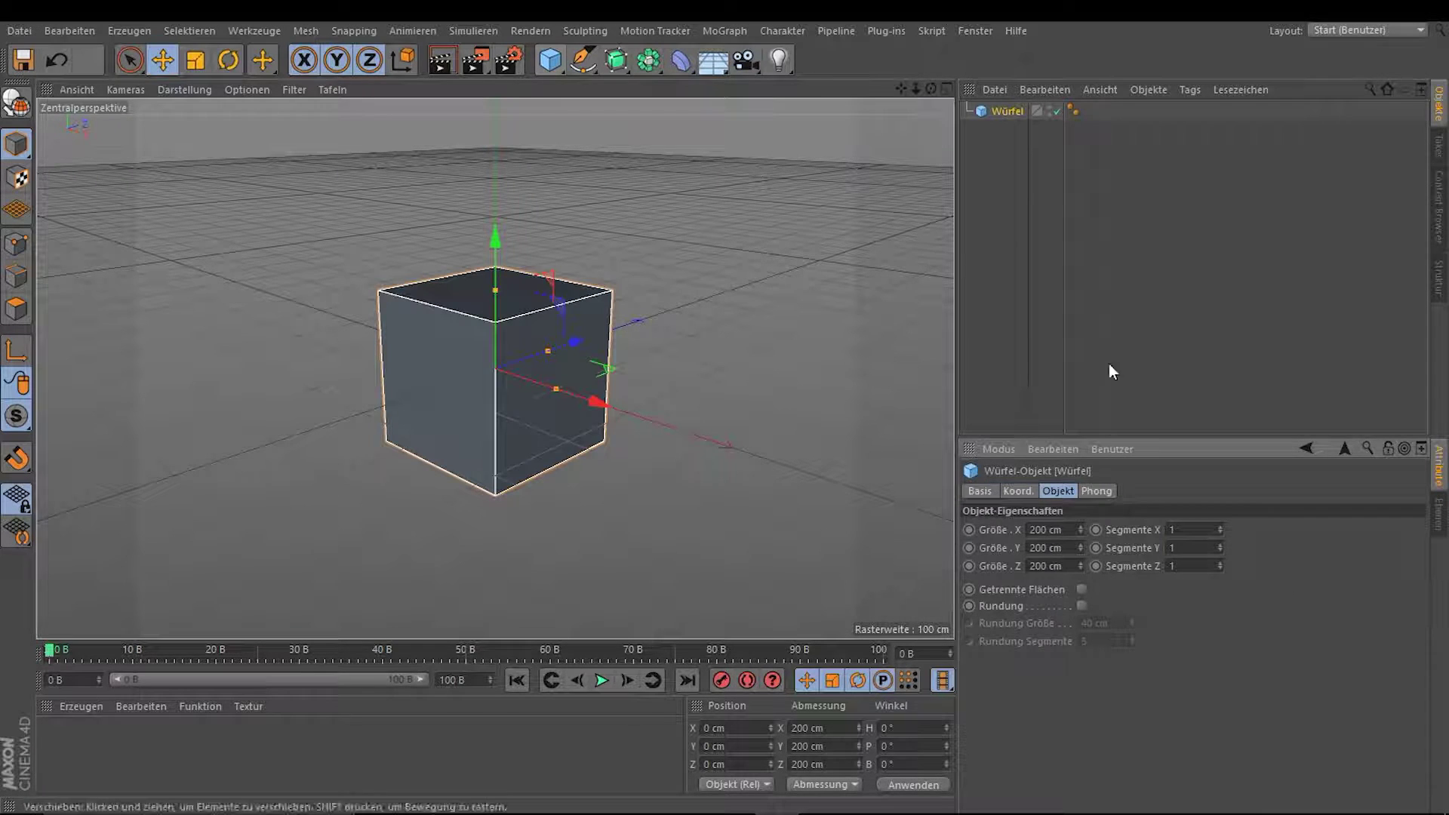
{"action": "type", "text": "0"}
{"action": "key", "text": "Return"}
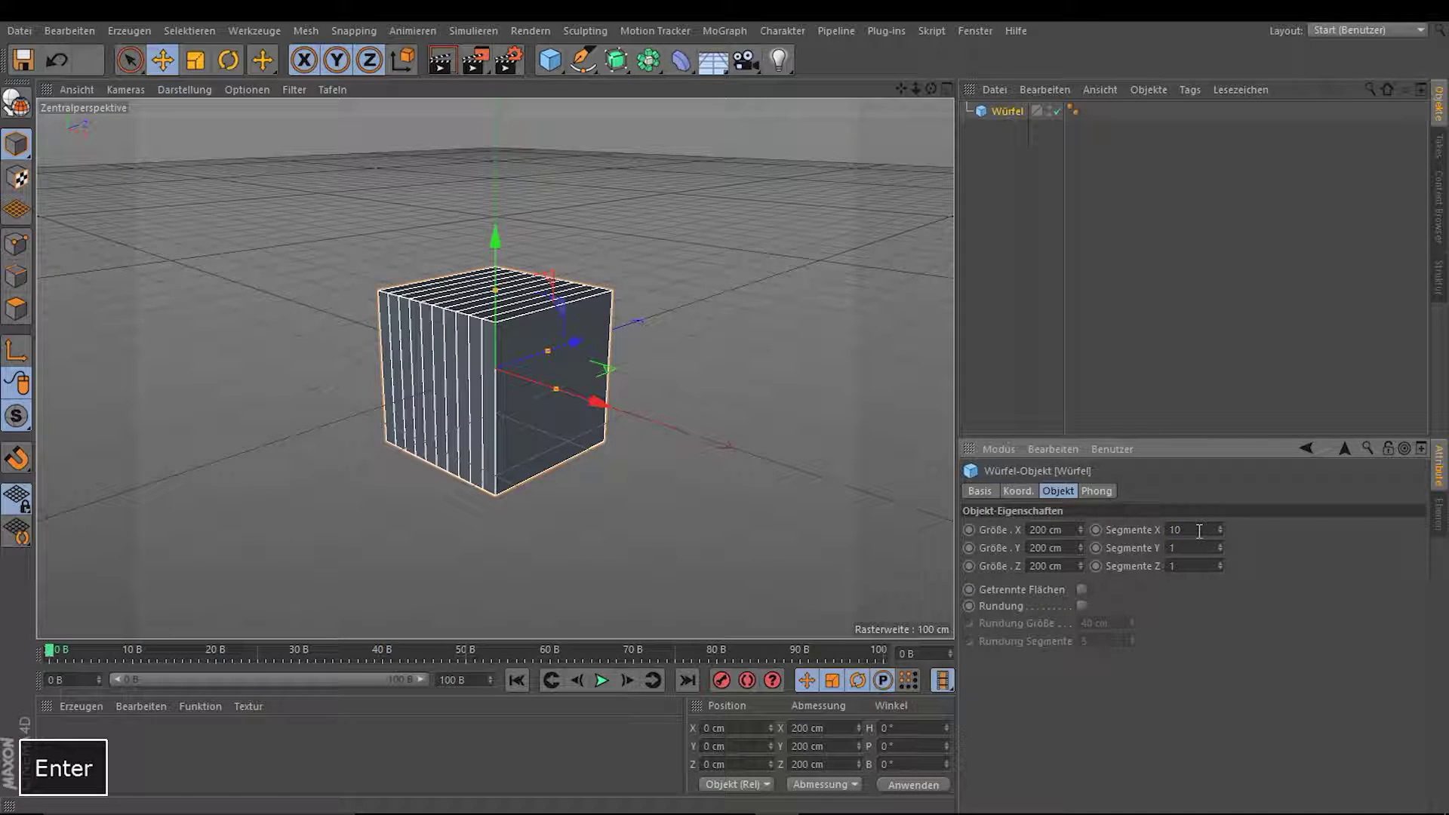
{"action": "left_click", "coordinate": [1200, 547]}
{"action": "type", "text": "0"}
{"action": "key", "text": "Return"}
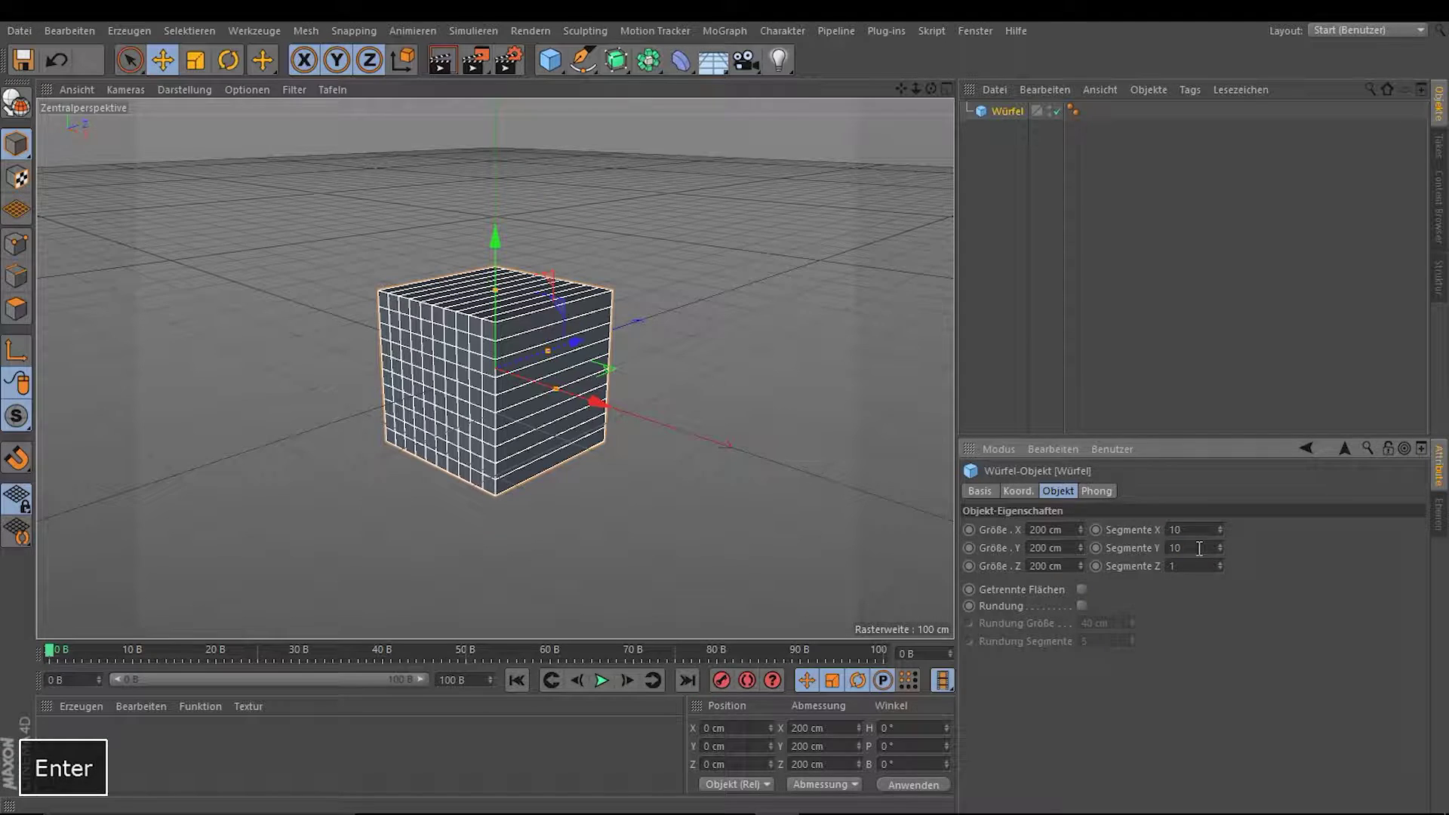
{"action": "left_click", "coordinate": [1194, 566]}
{"action": "type", "text": "0"}
{"action": "key", "text": "Return"}
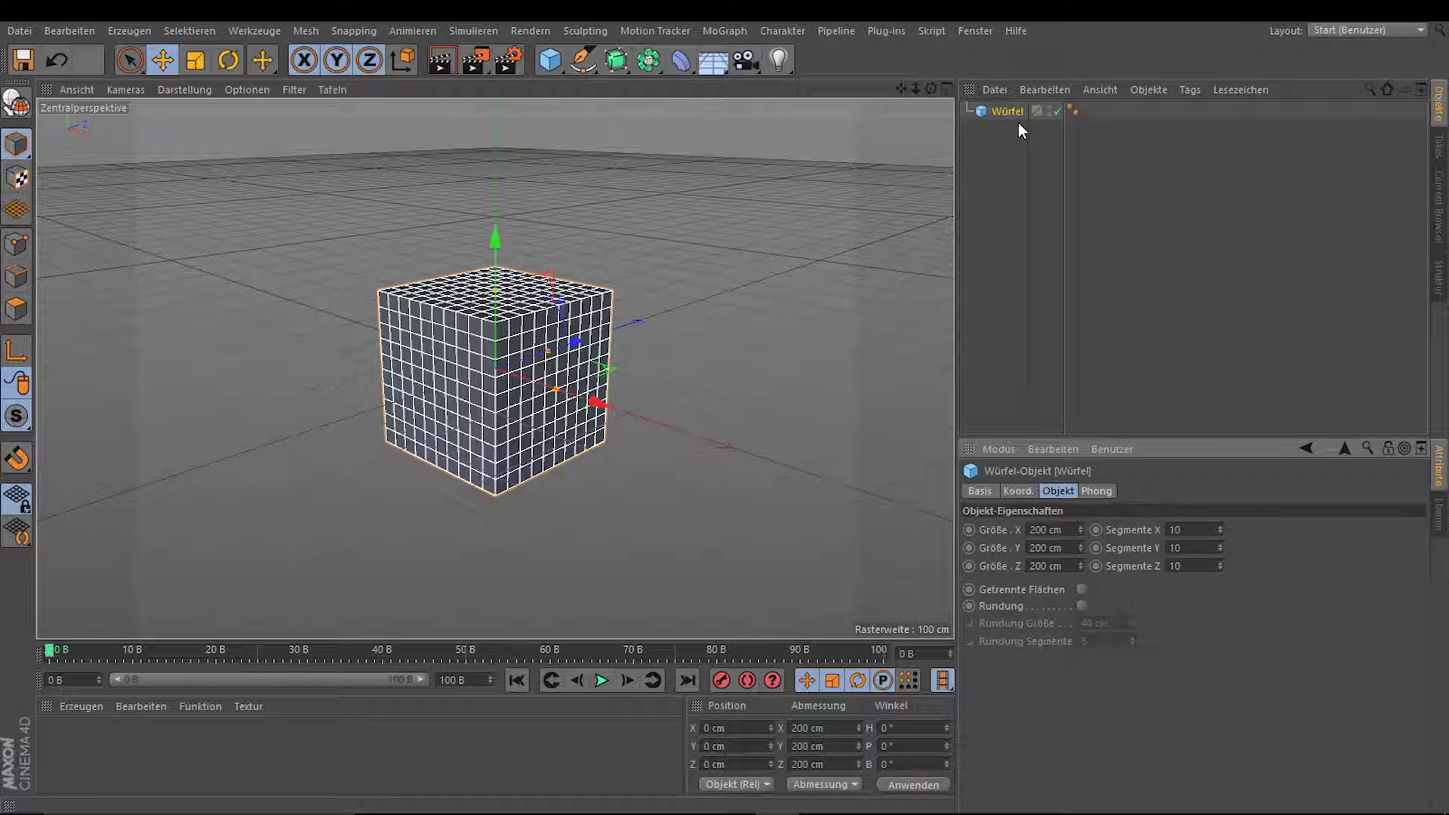
{"action": "scroll", "coordinate": [754, 226], "scroll_direction": "down", "scroll_amount": 2}
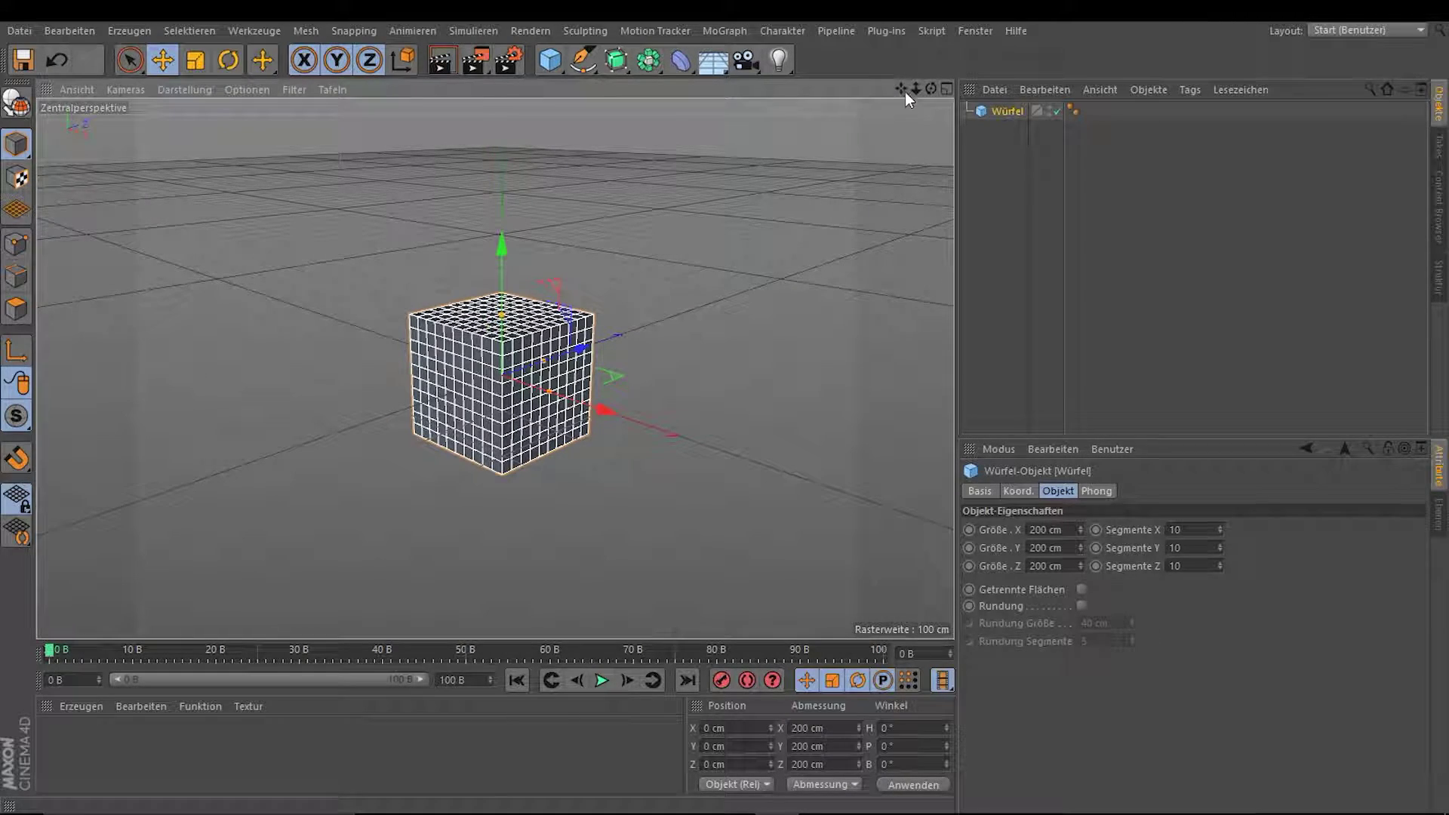
Step: Keyframe the cube moved about 380 cm to the right at frame 25
{"action": "left_click_drag", "start_coordinate": [904, 92], "coordinate": [993, 134]}
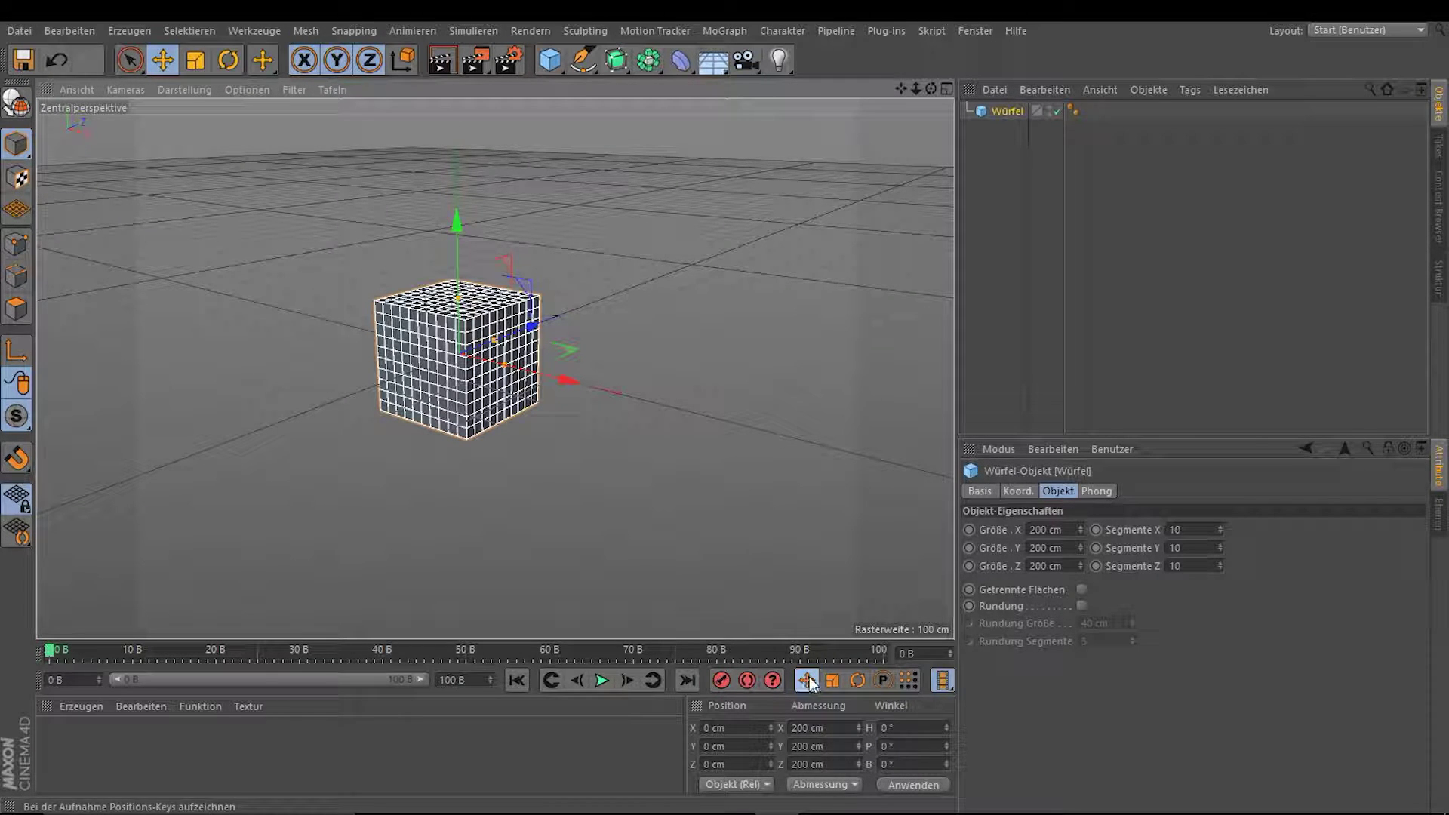
{"action": "left_click", "coordinate": [257, 649]}
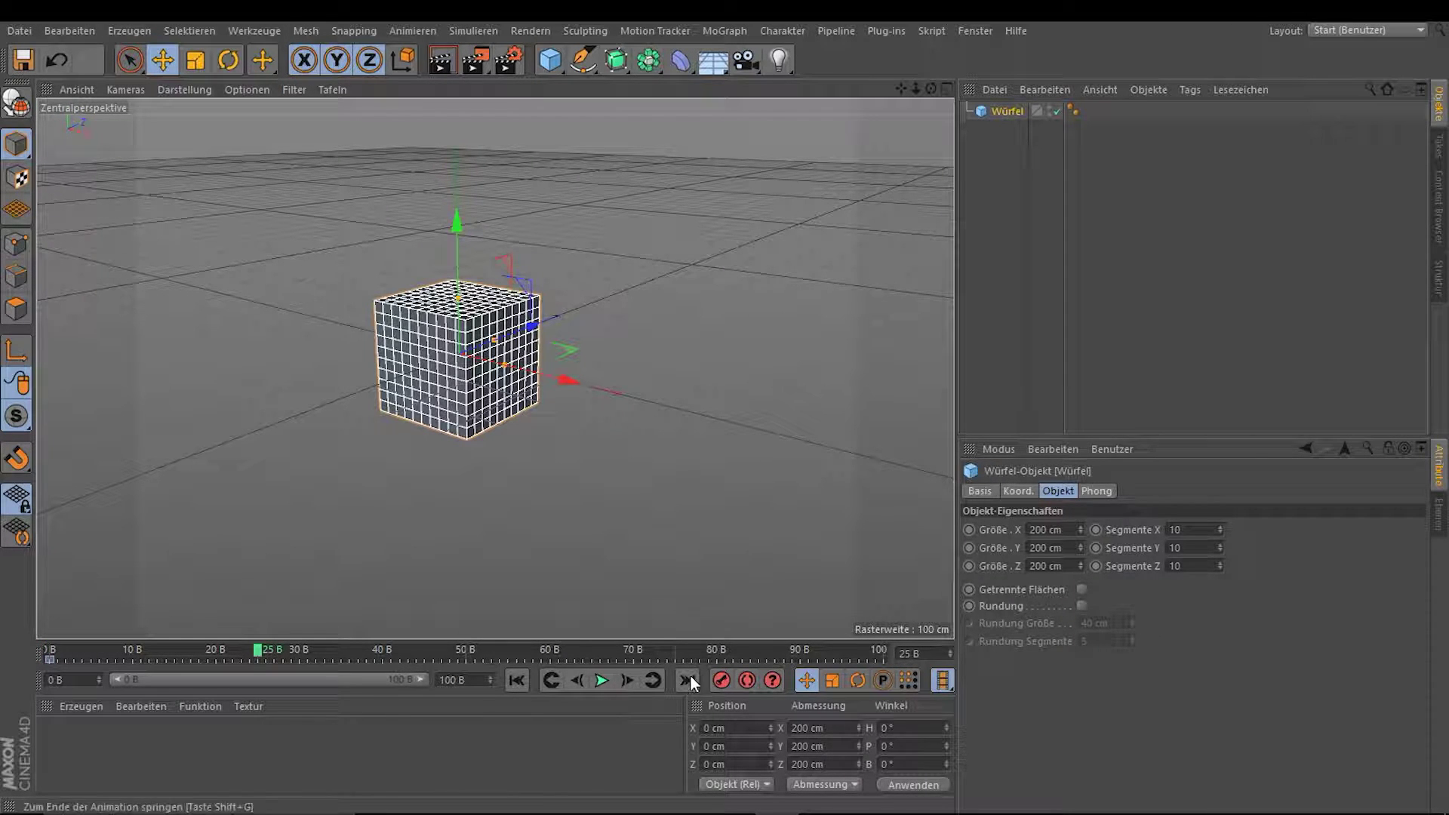
{"action": "left_click_drag", "start_coordinate": [572, 378], "coordinate": [792, 433]}
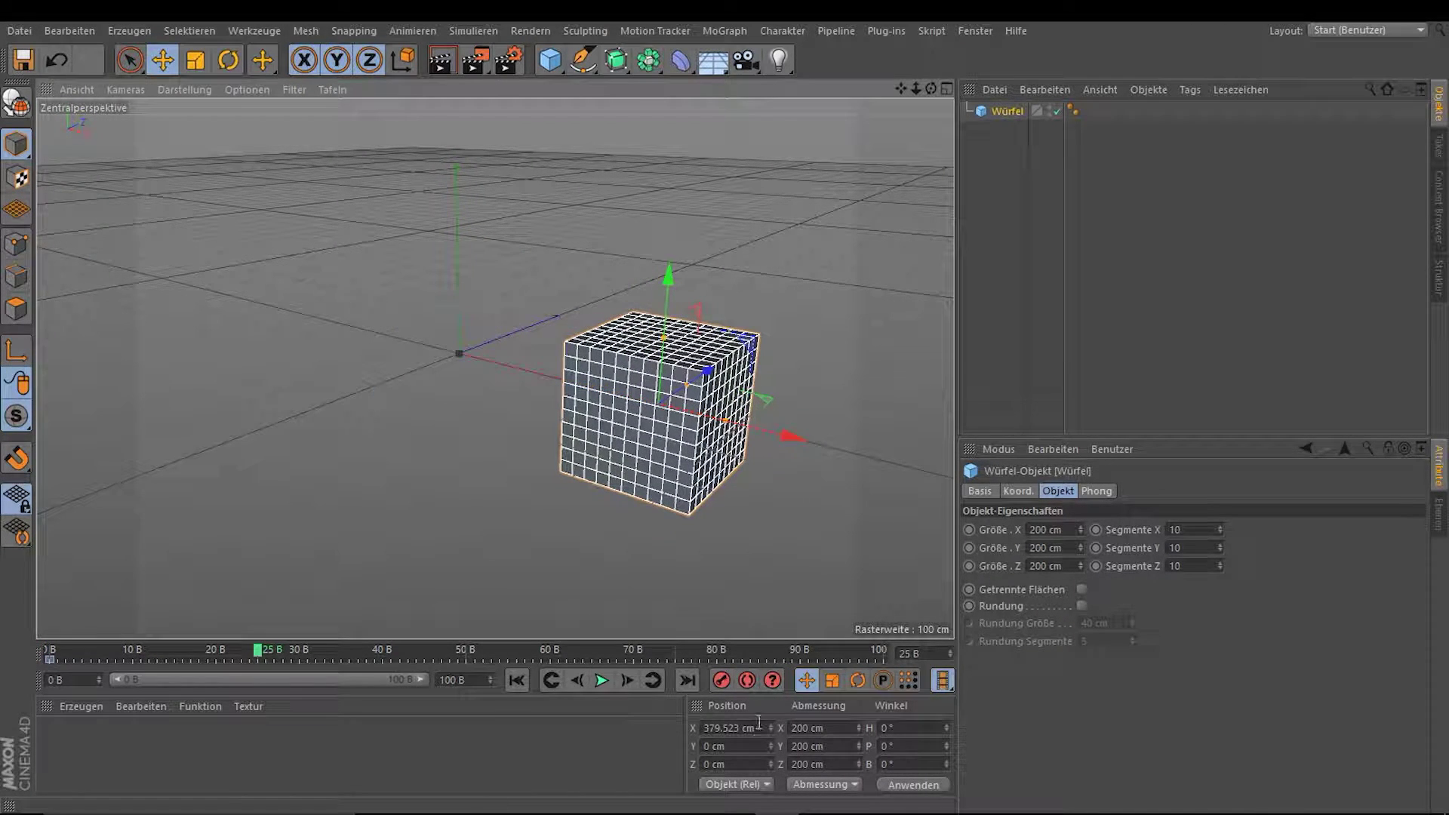
{"action": "left_click", "coordinate": [722, 680]}
Step: Play back the cube's slide from frame 0, then show the deformer list
{"action": "left_click", "coordinate": [517, 680]}
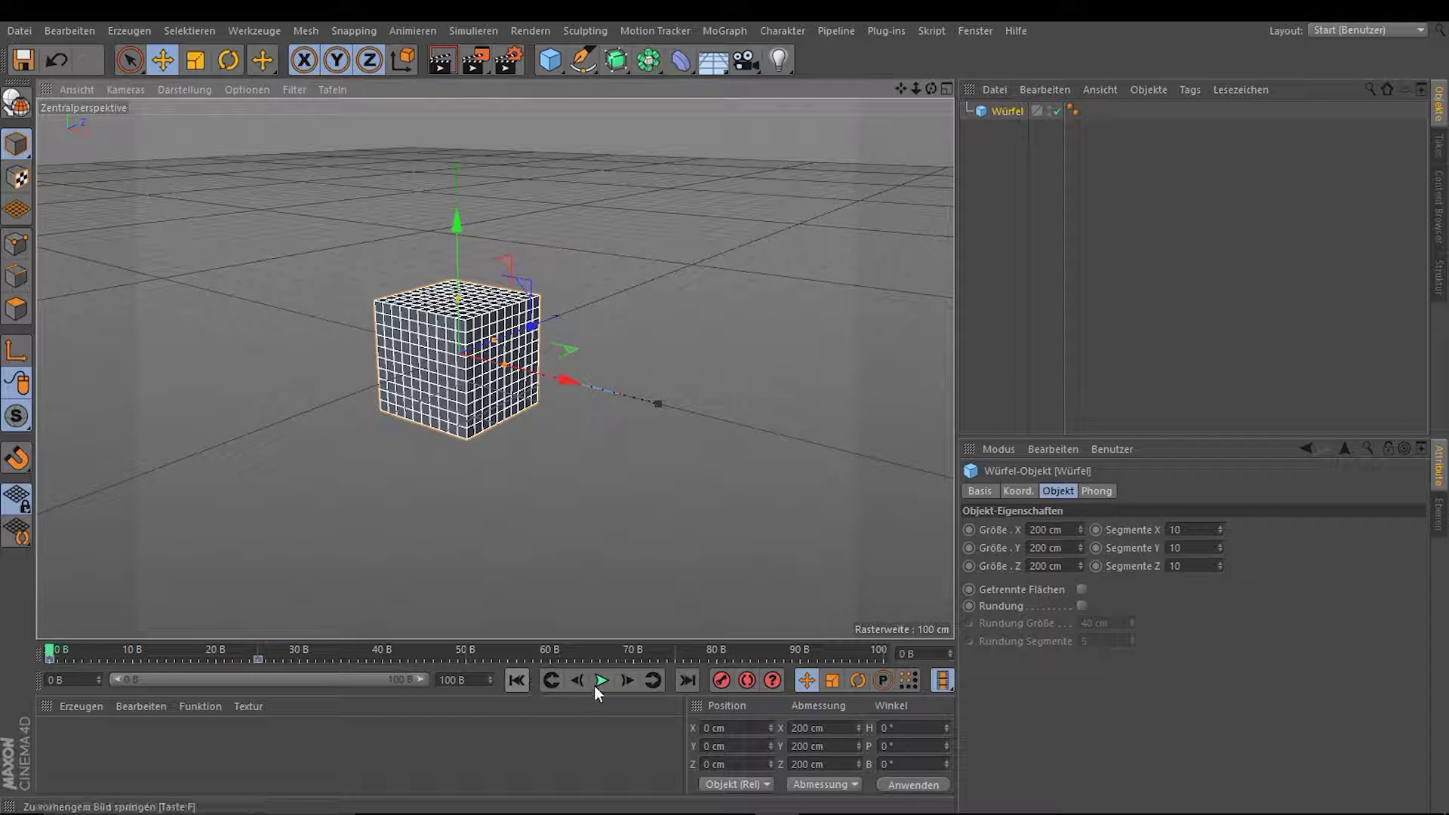
{"action": "left_click", "coordinate": [605, 674]}
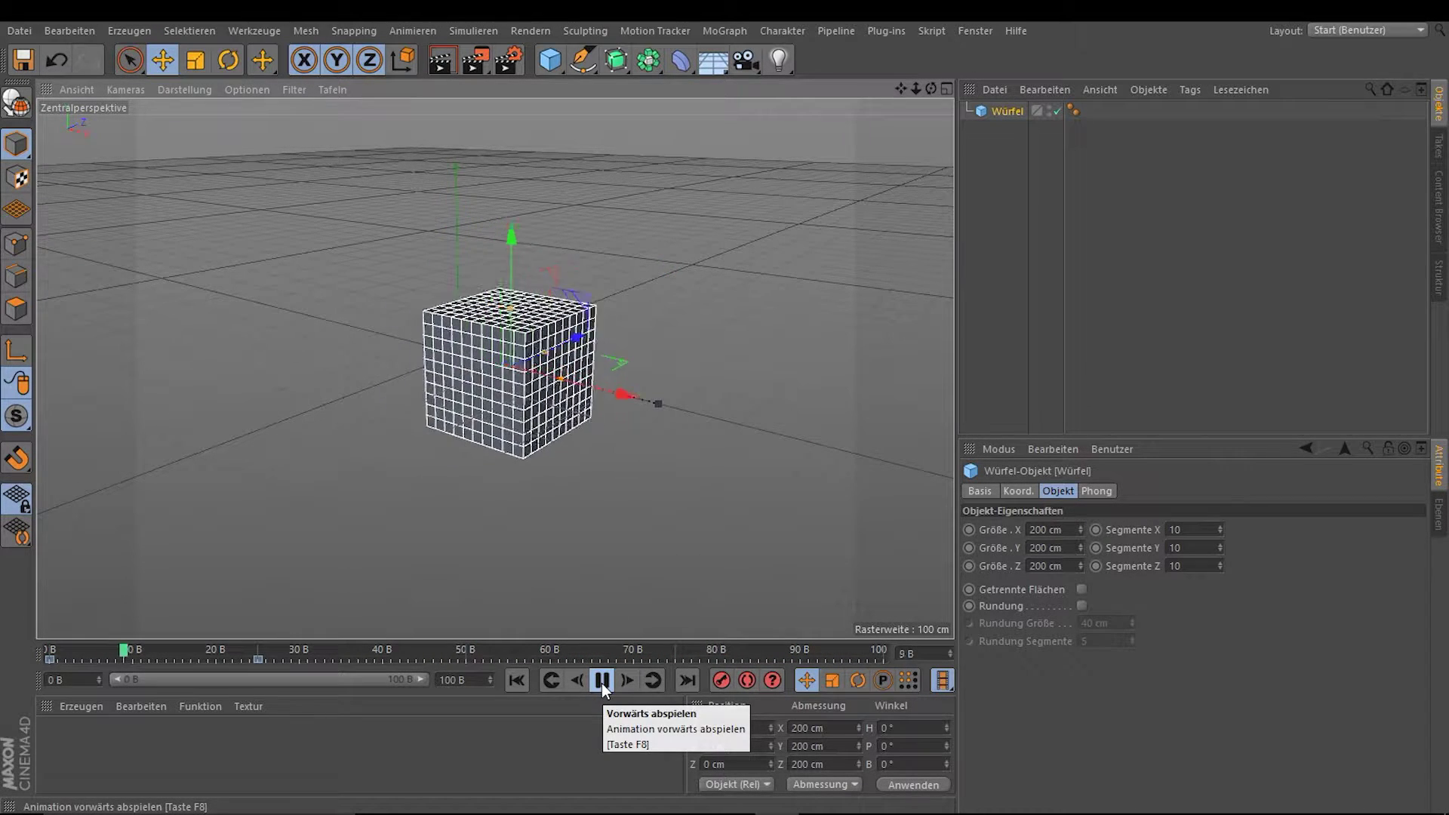
{"action": "left_click", "coordinate": [518, 679]}
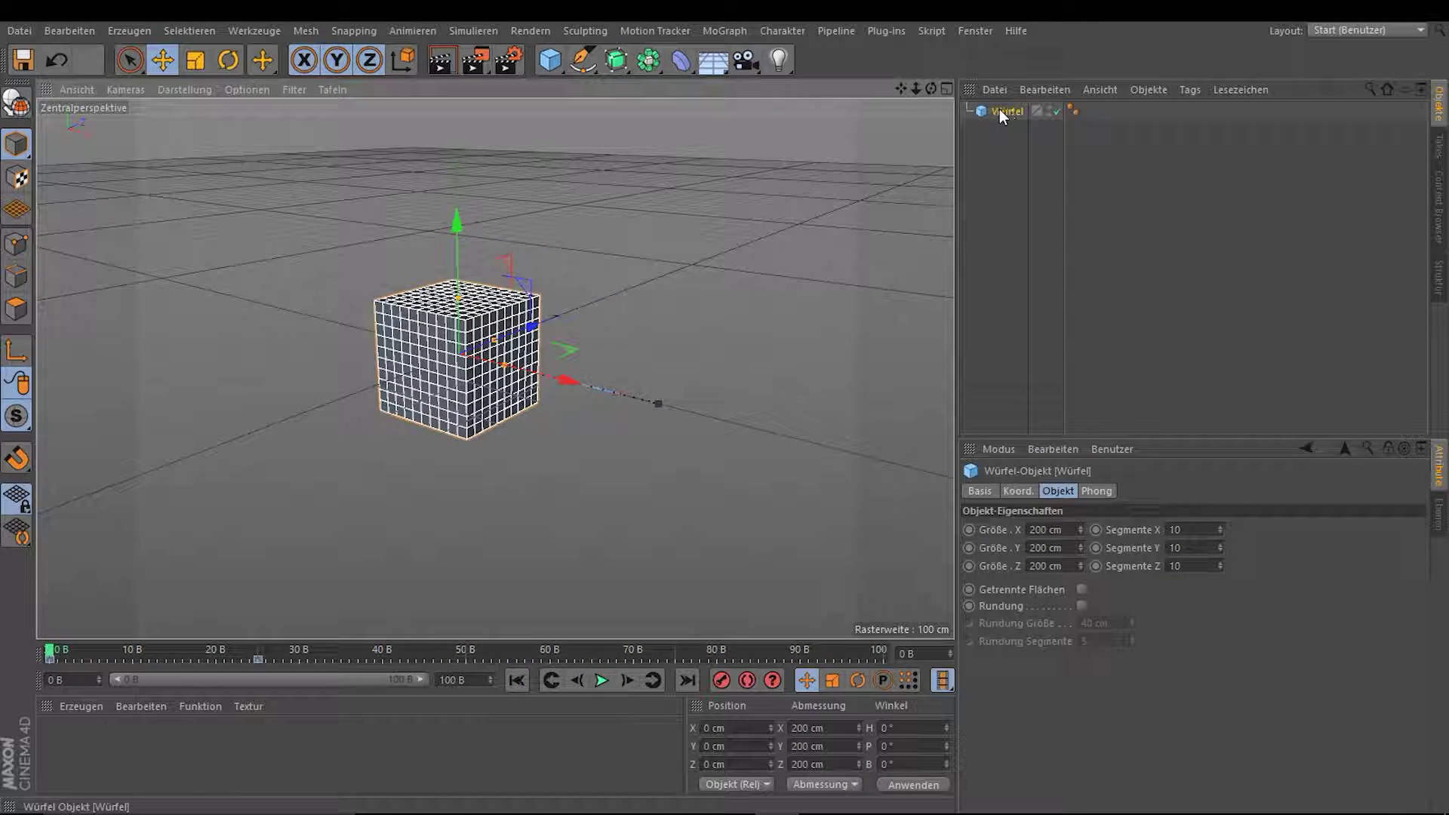
{"action": "left_click", "coordinate": [684, 64], "text": "shift"}
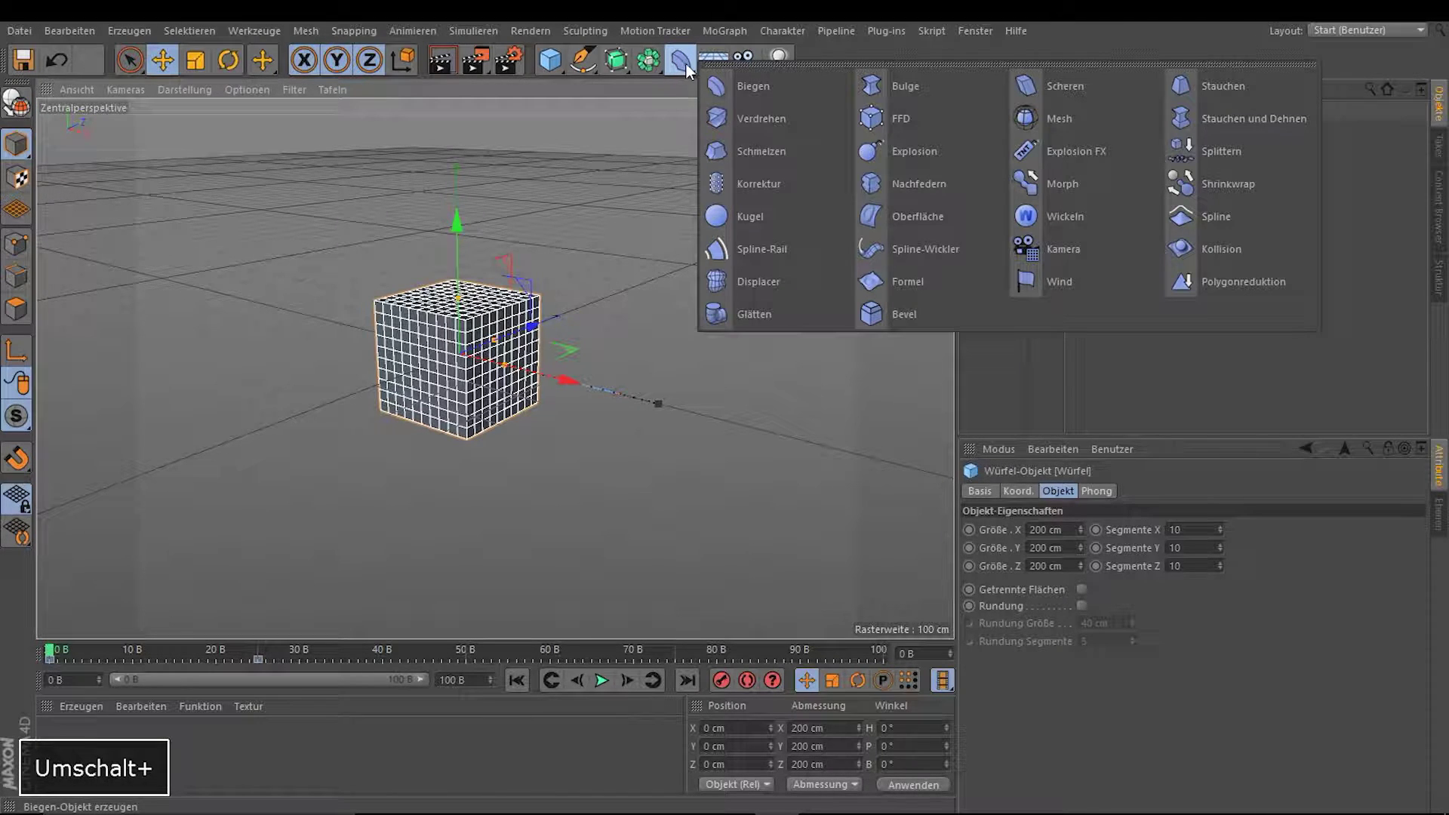
Step: Add a Nachfedern jiggle deformer under the cube and play the animation
{"action": "left_click", "coordinate": [926, 184]}
{"action": "mouse_move", "coordinate": [667, 315]}
{"action": "left_mouse_down", "text": "alt"}
{"action": "mouse_move", "coordinate": [741, 302]}
{"action": "mouse_move", "coordinate": [750, 317]}
{"action": "left_mouse_up", "text": "alt"}
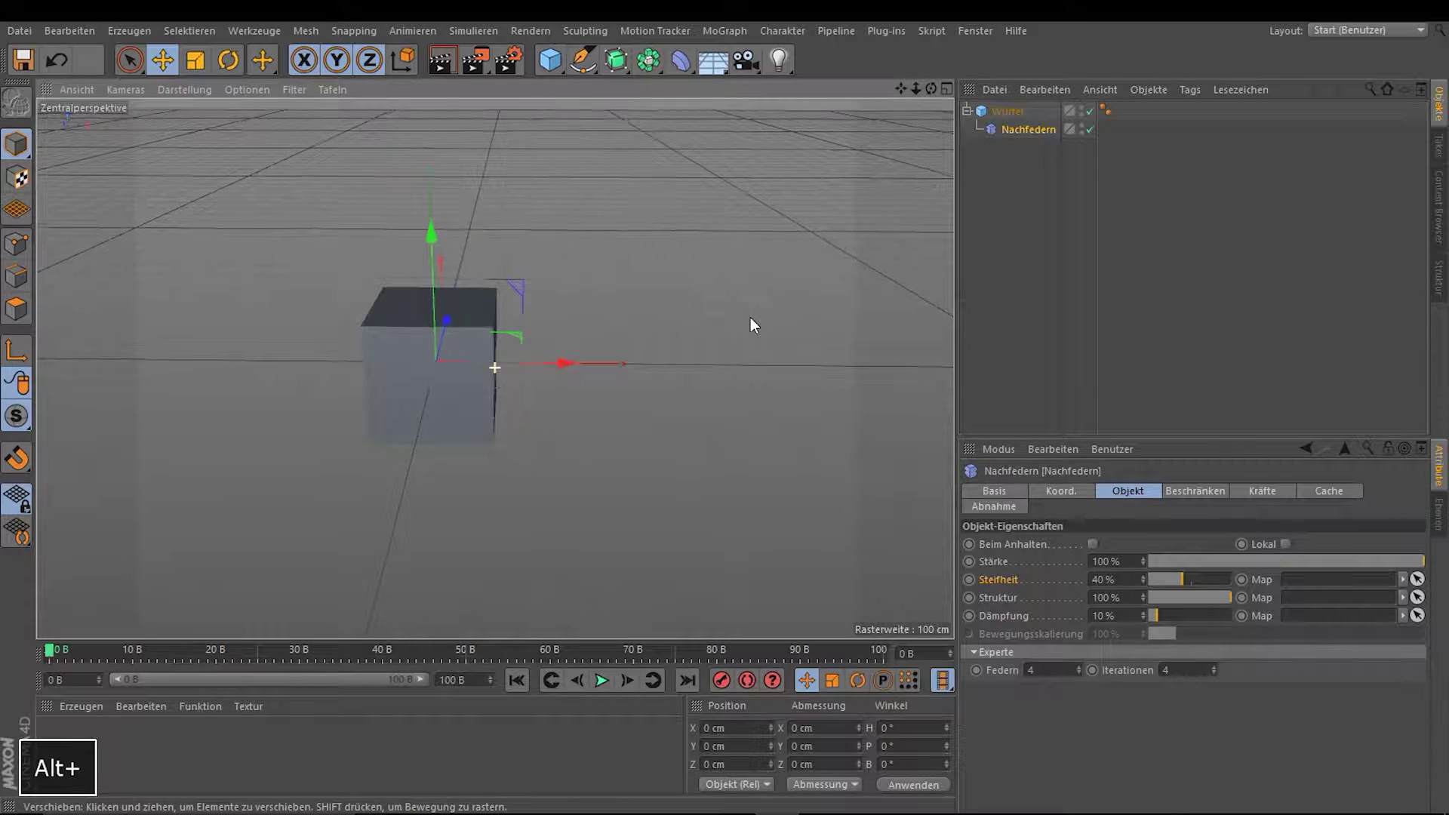
{"action": "left_click", "coordinate": [611, 677]}
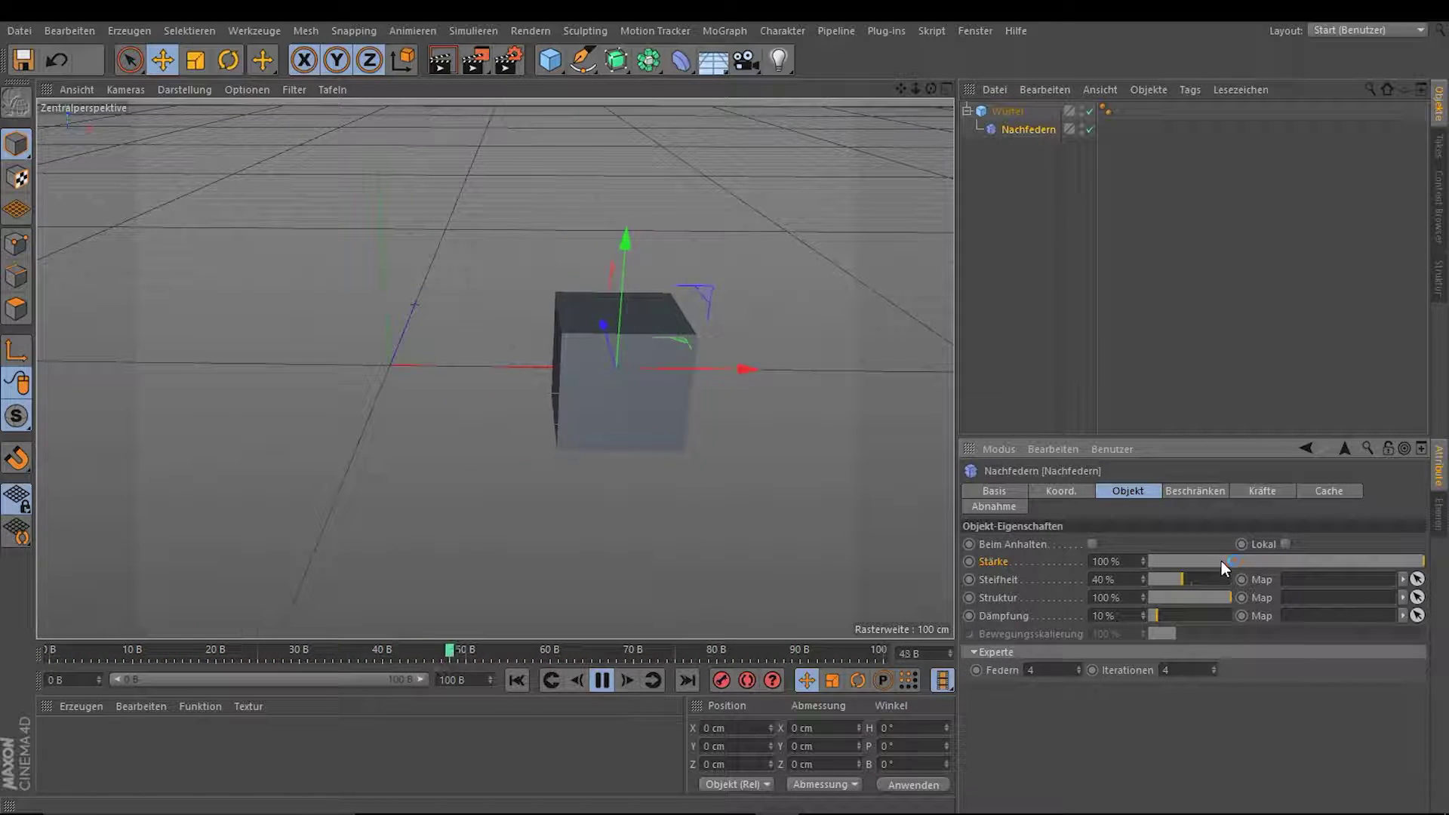
Step: Try jiggle strength at 79% and 156%, then set Stärke back to 100%
{"action": "mouse_move", "coordinate": [1215, 559]}
{"action": "left_mouse_down"}
{"action": "mouse_move", "coordinate": [1375, 560]}
{"action": "mouse_move", "coordinate": [1149, 561]}
{"action": "left_mouse_up"}
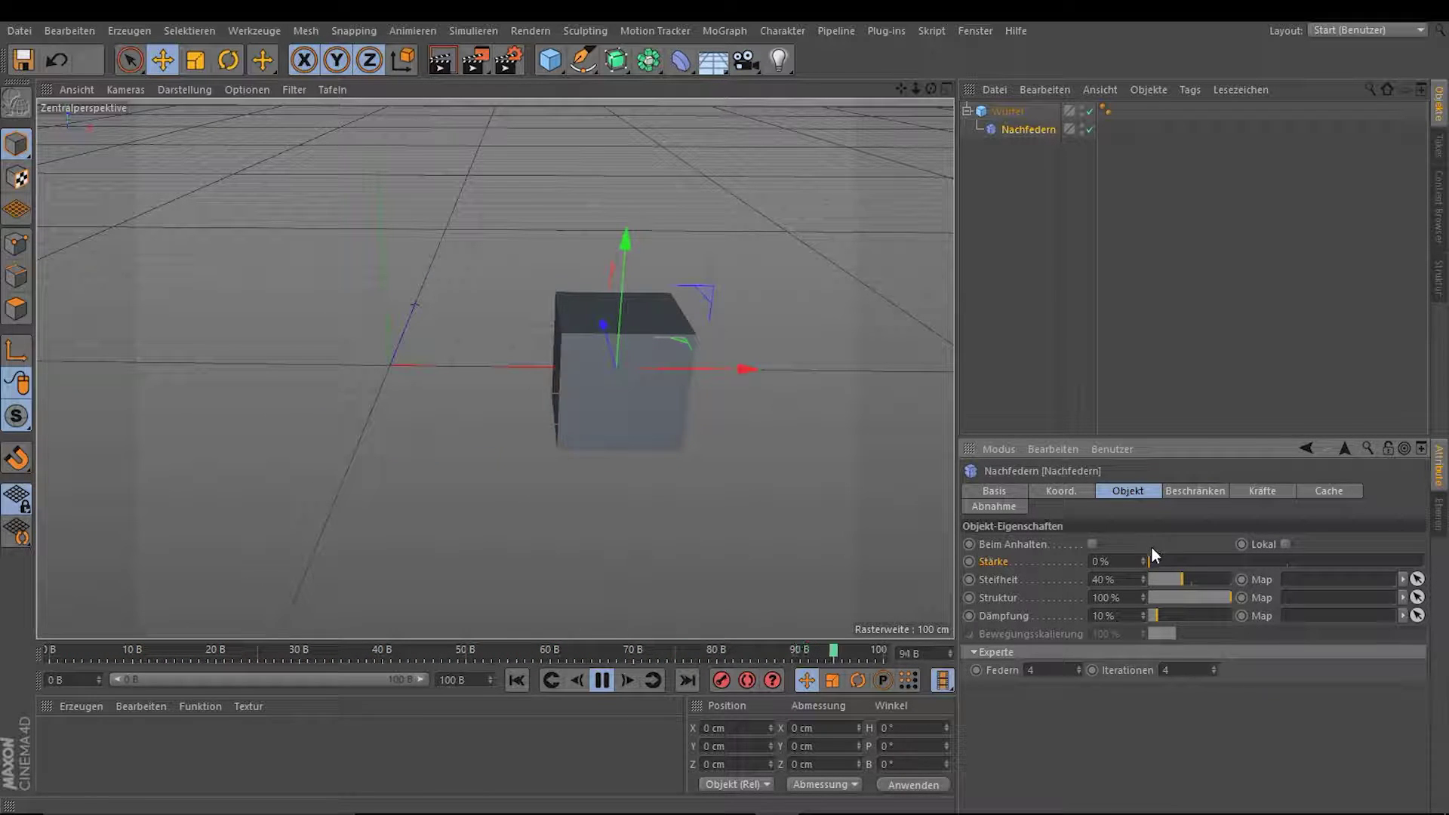
{"action": "left_click_drag", "start_coordinate": [1151, 561], "coordinate": [1367, 560]}
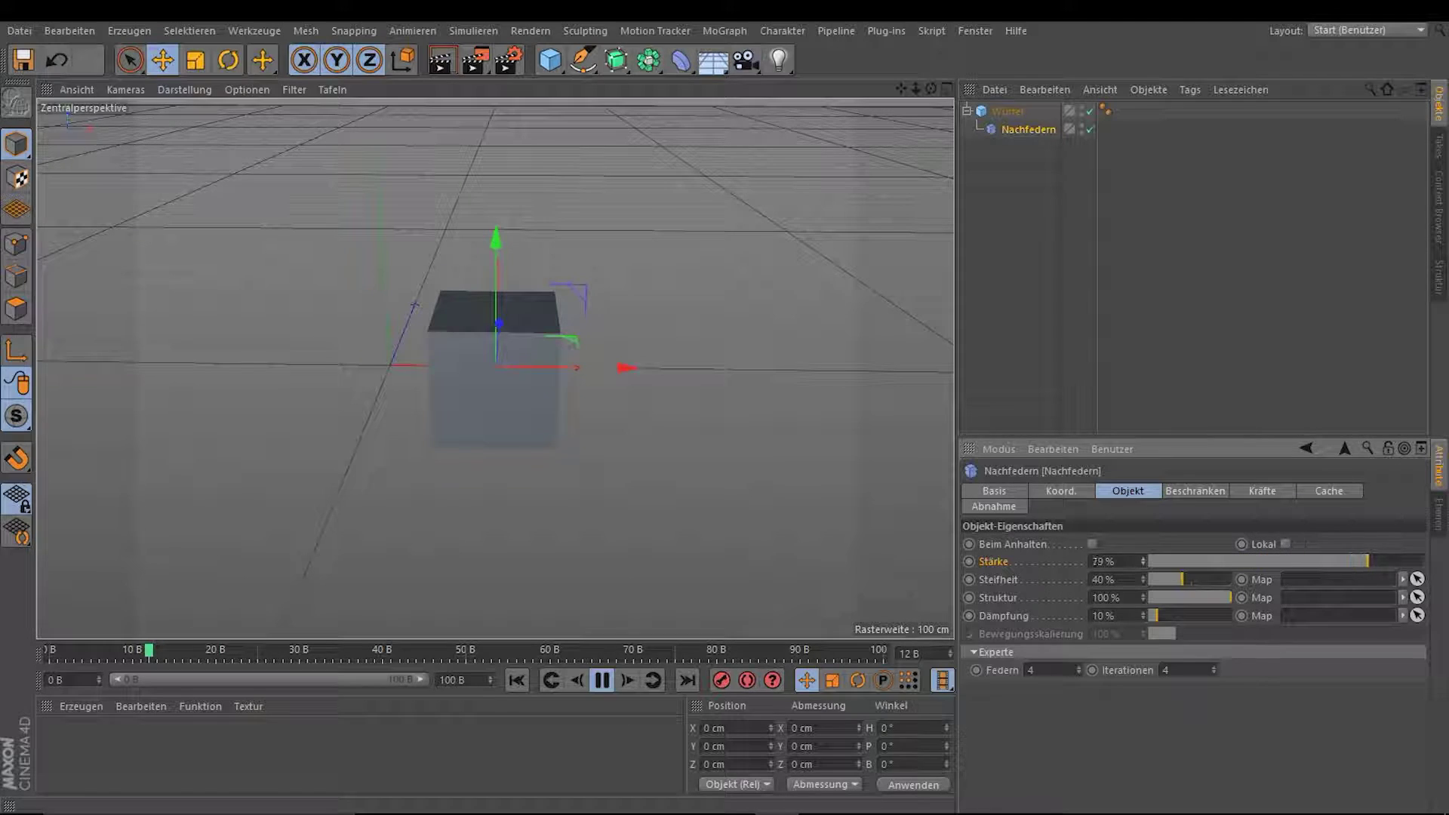
{"action": "left_click_drag", "start_coordinate": [1143, 561], "coordinate": [1143, 557]}
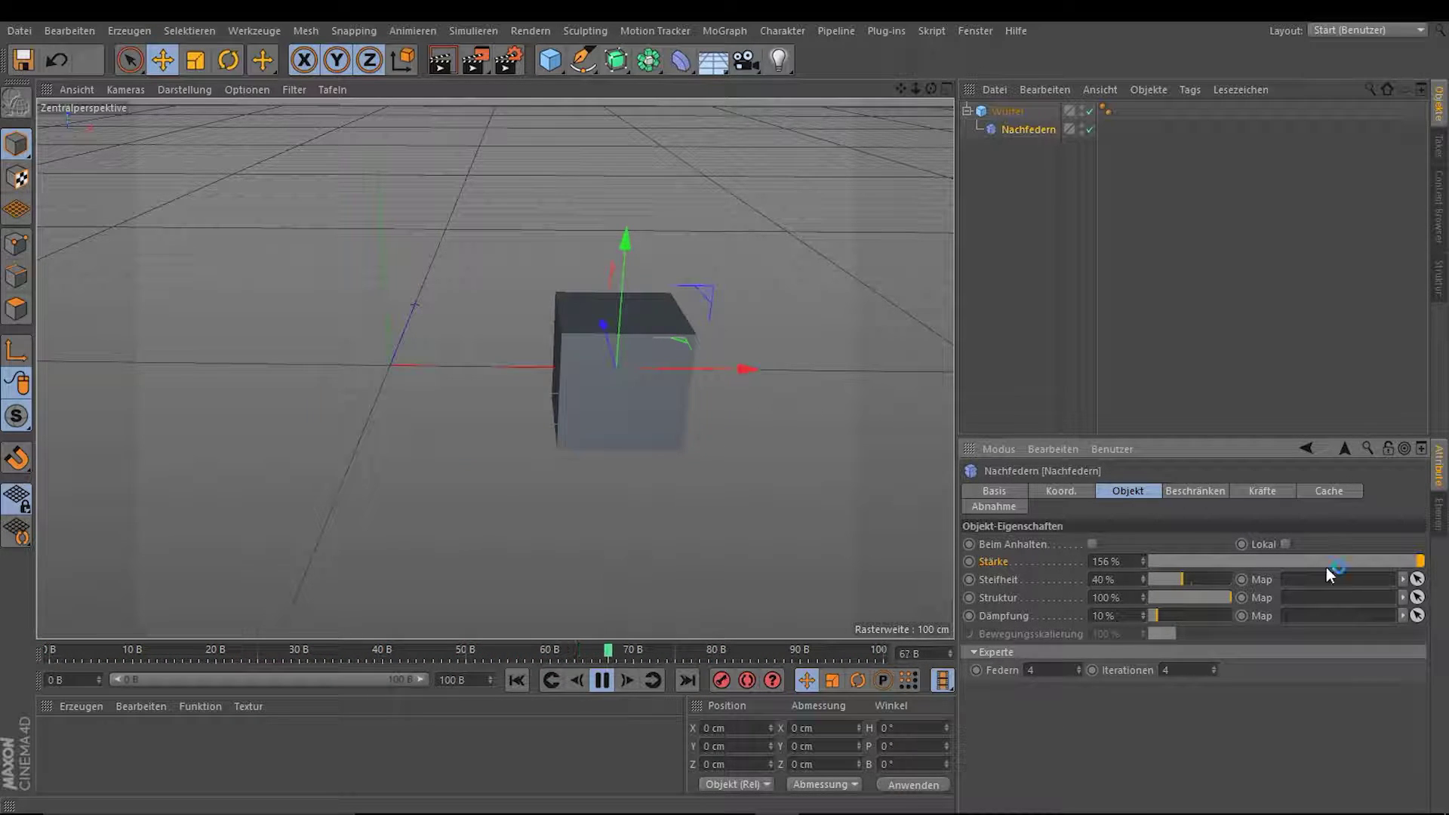
{"action": "left_click_drag", "start_coordinate": [1325, 562], "coordinate": [1438, 563]}
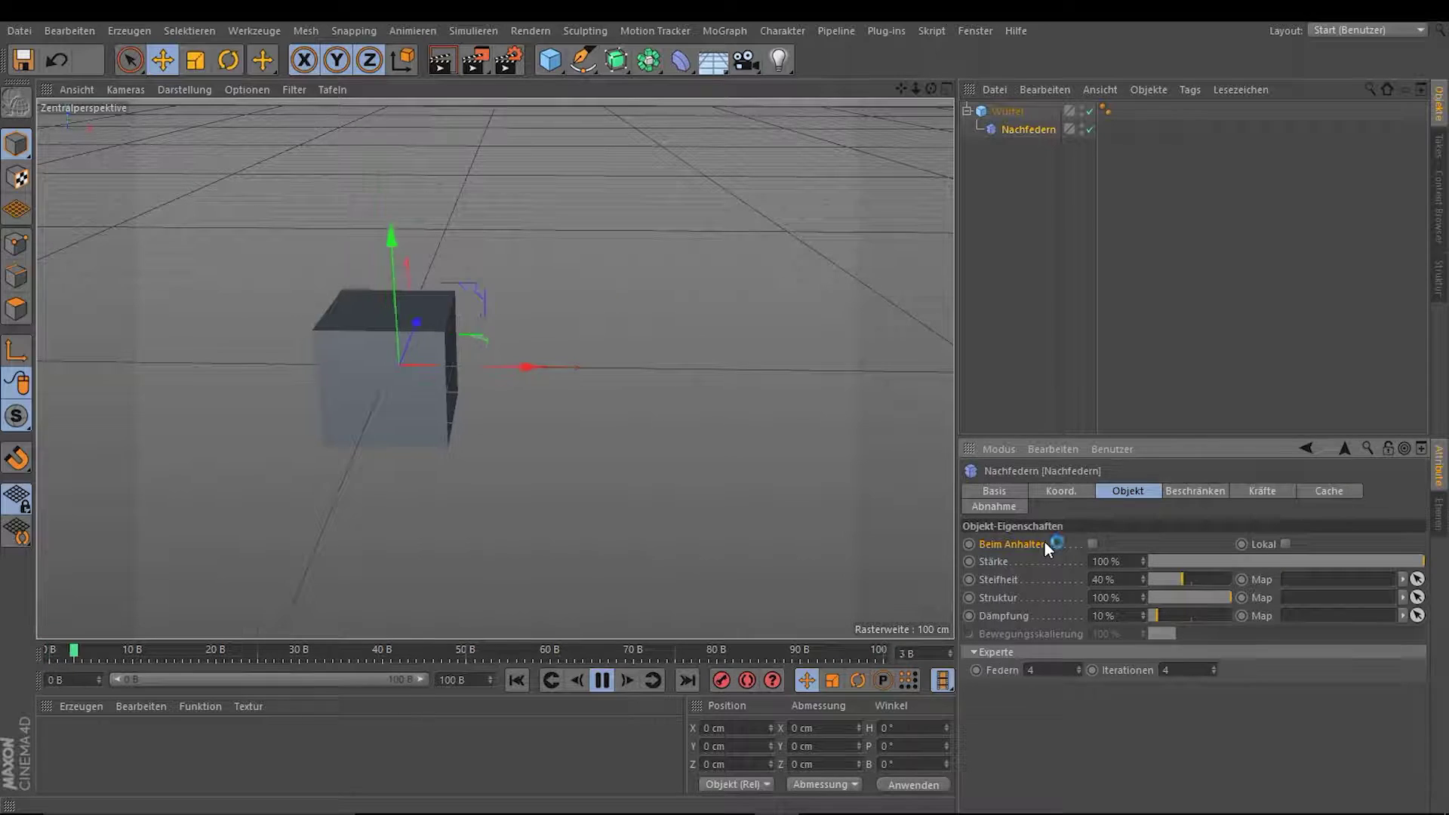
{"action": "left_click", "coordinate": [1094, 544]}
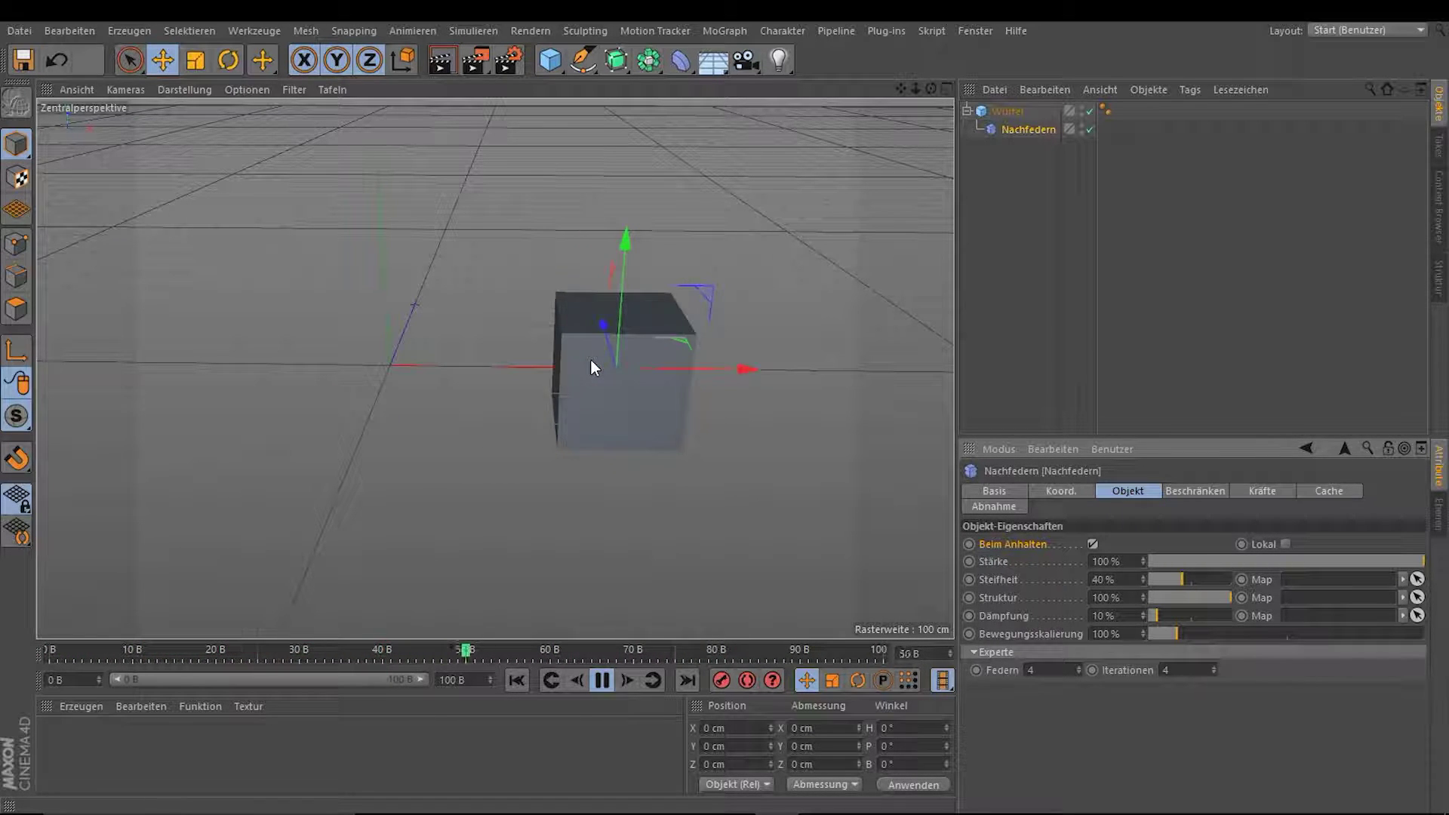
{"action": "left_click", "coordinate": [1092, 544]}
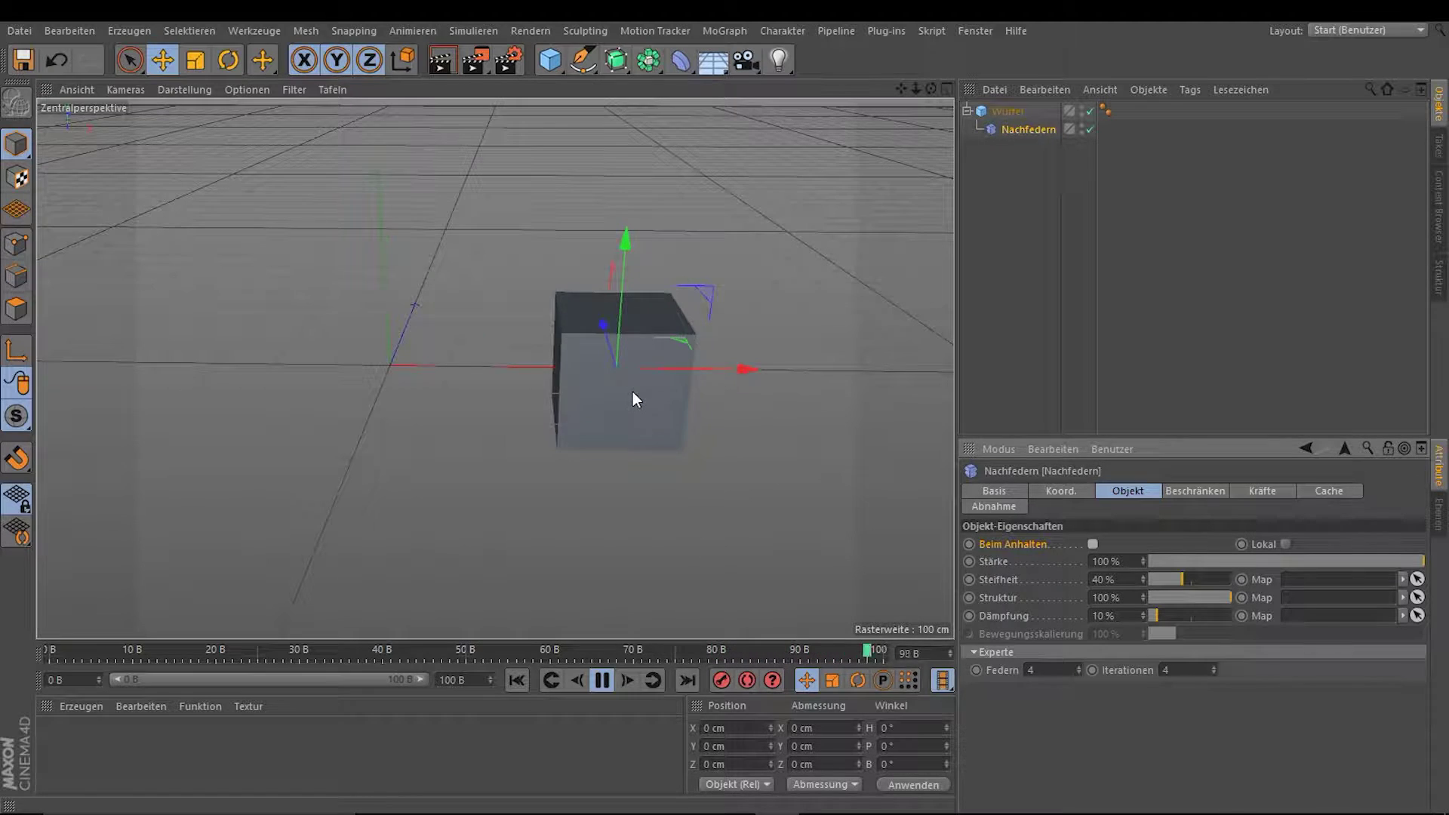
{"action": "left_click", "coordinate": [996, 581]}
{"action": "mouse_move", "coordinate": [930, 89]}
{"action": "left_mouse_down"}
{"action": "mouse_move", "coordinate": [891, 106]}
{"action": "mouse_move", "coordinate": [896, 88]}
{"action": "left_mouse_up"}
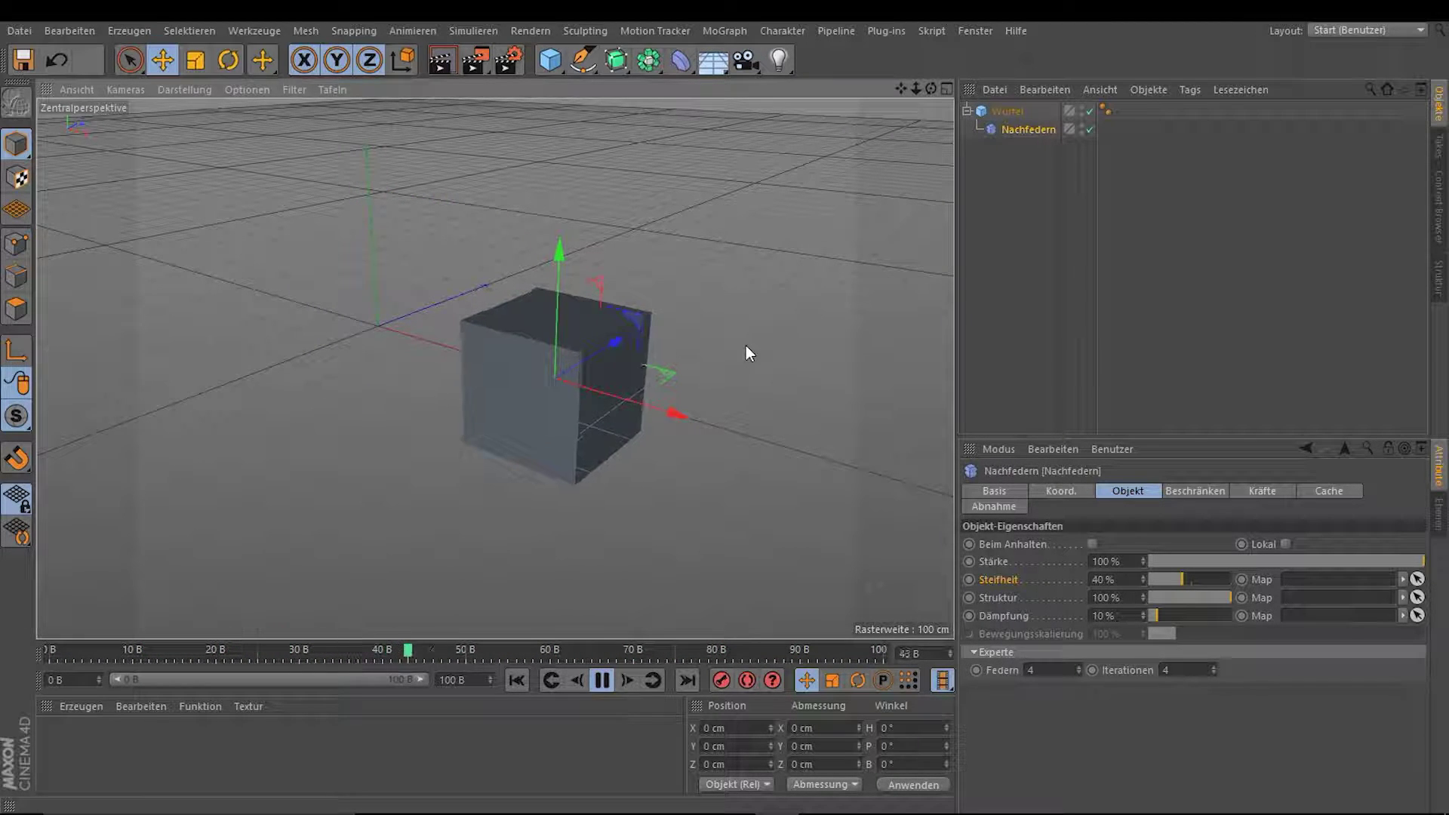
Step: Try Steifheit values between 0% and 100%, then set stiffness to 20%
{"action": "left_click_drag", "start_coordinate": [1199, 587], "coordinate": [1343, 604]}
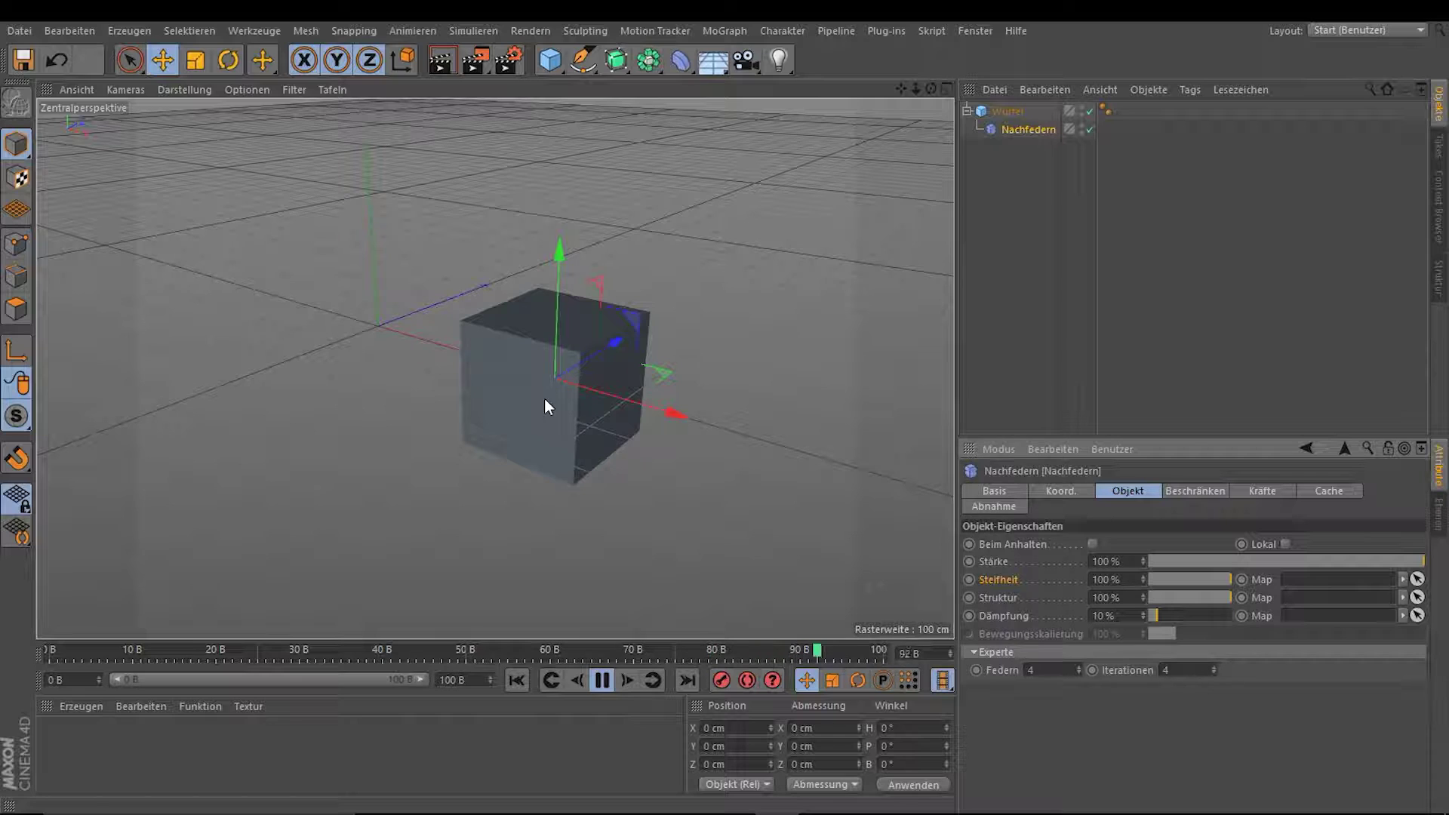
{"action": "mouse_move", "coordinate": [1157, 584]}
{"action": "left_mouse_down"}
{"action": "mouse_move", "coordinate": [1174, 581]}
{"action": "mouse_move", "coordinate": [1153, 582]}
{"action": "left_mouse_up"}
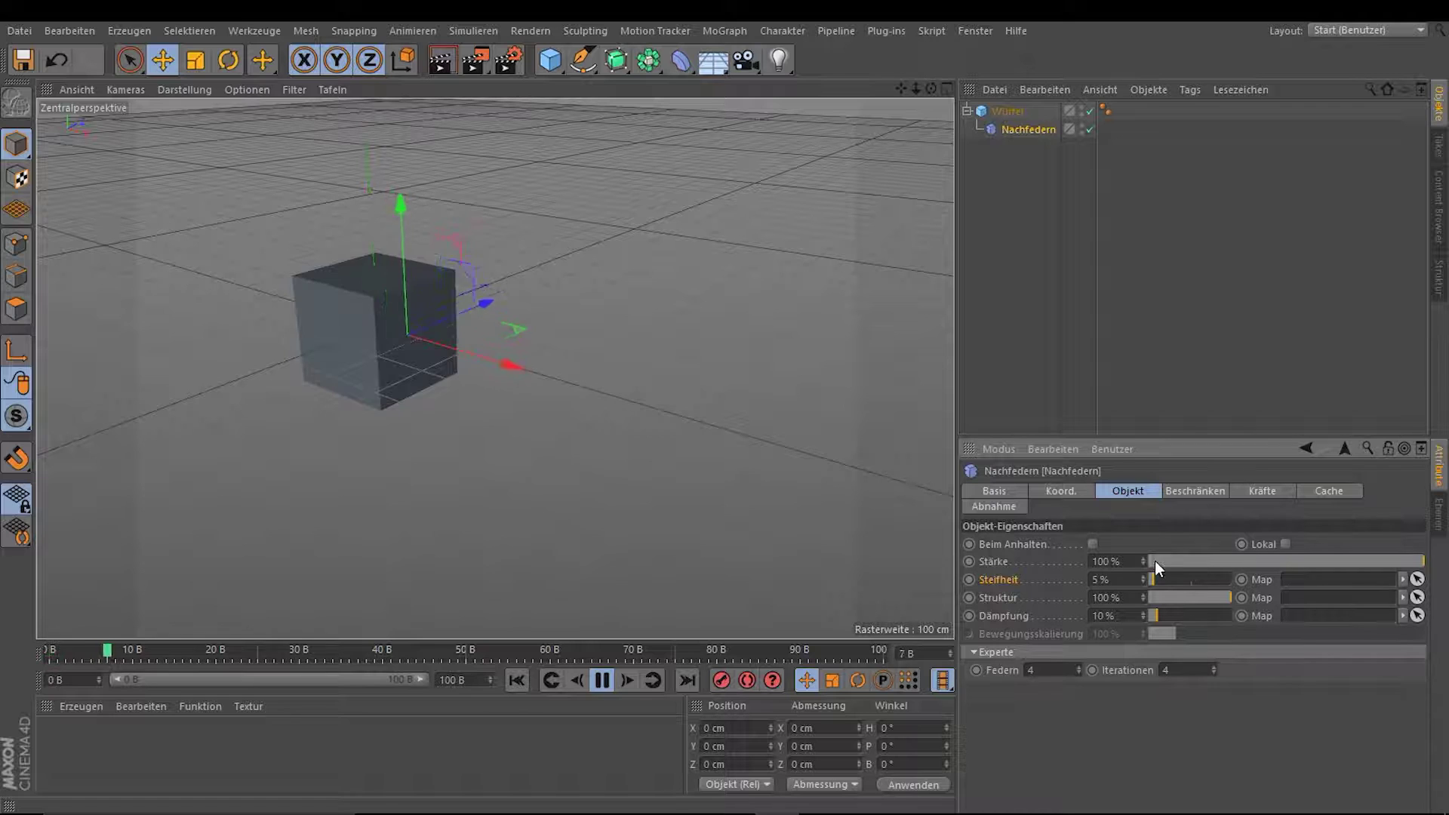
{"action": "left_click_drag", "start_coordinate": [1153, 579], "coordinate": [1117, 577]}
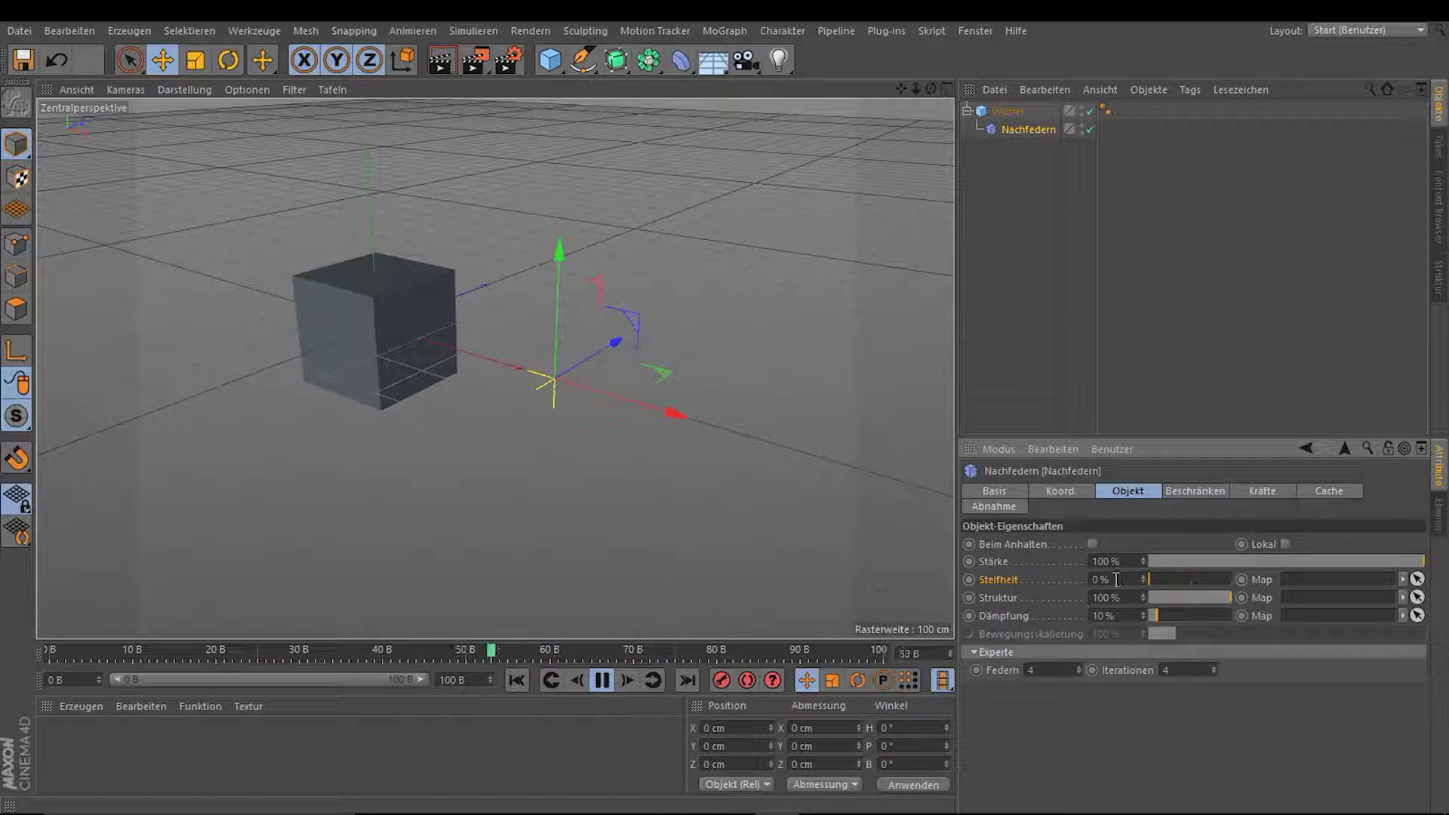
{"action": "type", "text": "20"}
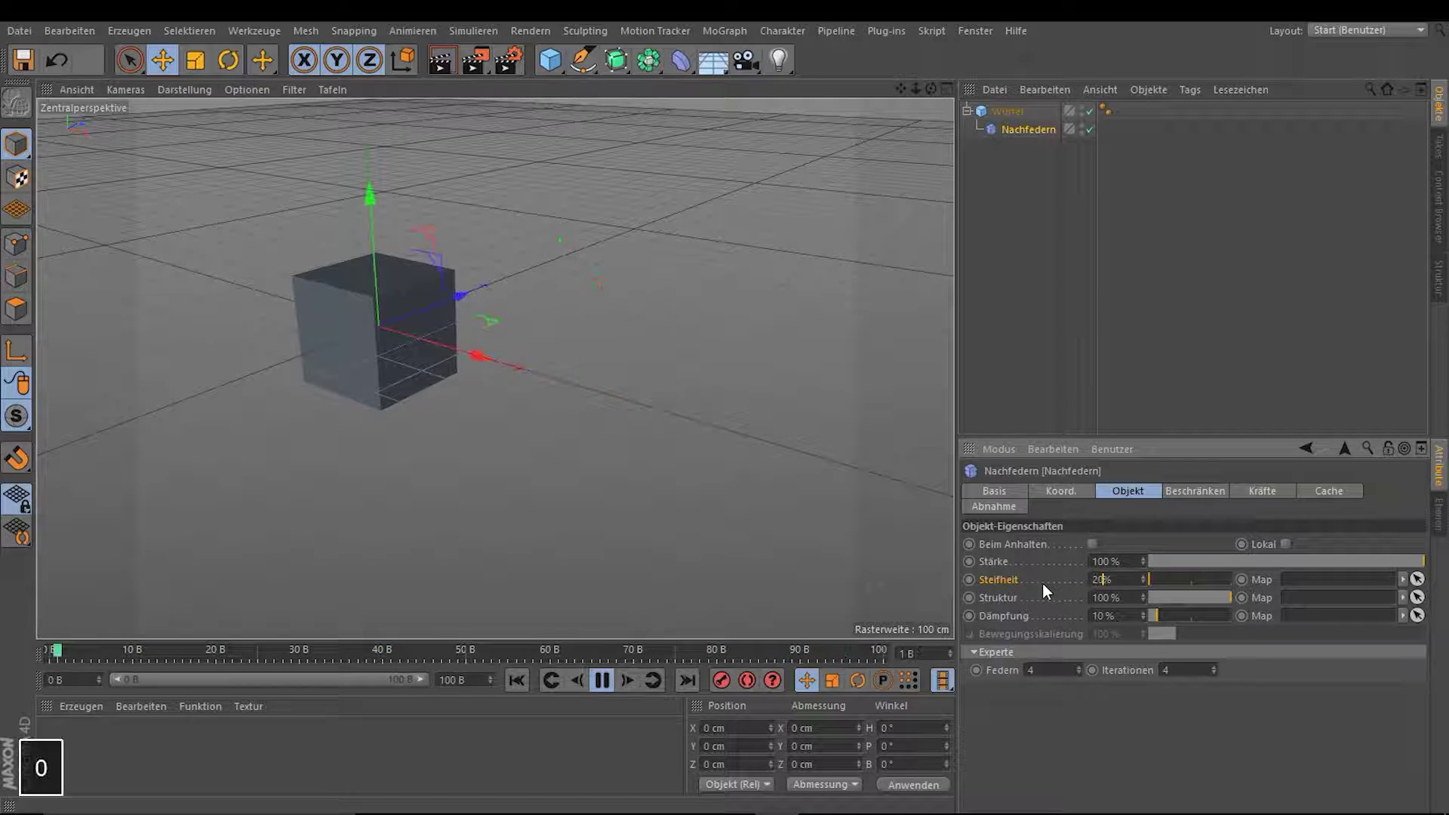
{"action": "key", "text": "Return"}
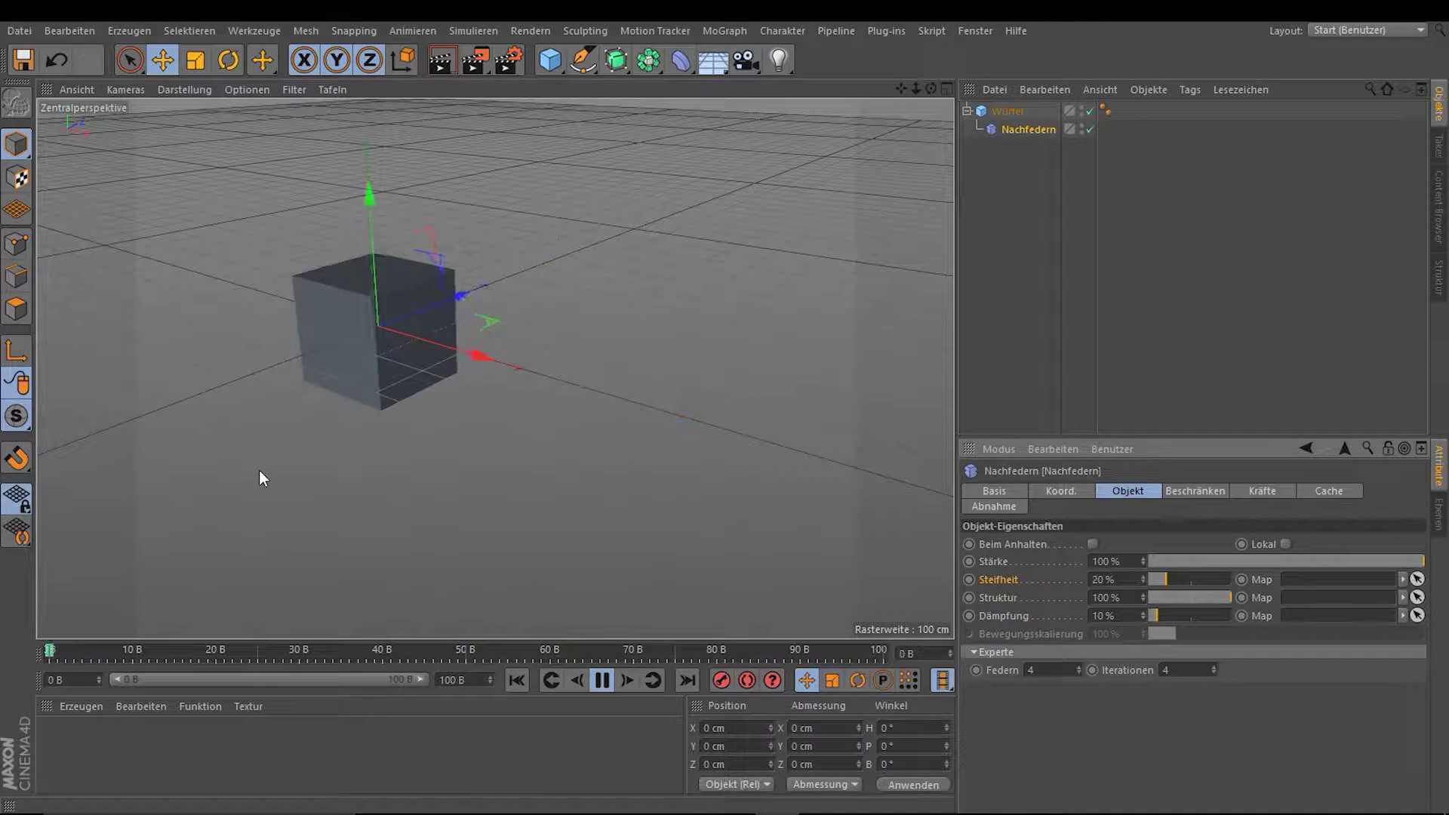
Step: Try Dämpfung at 39%, then drop the jiggle damping to 0%
{"action": "left_click", "coordinate": [998, 596]}
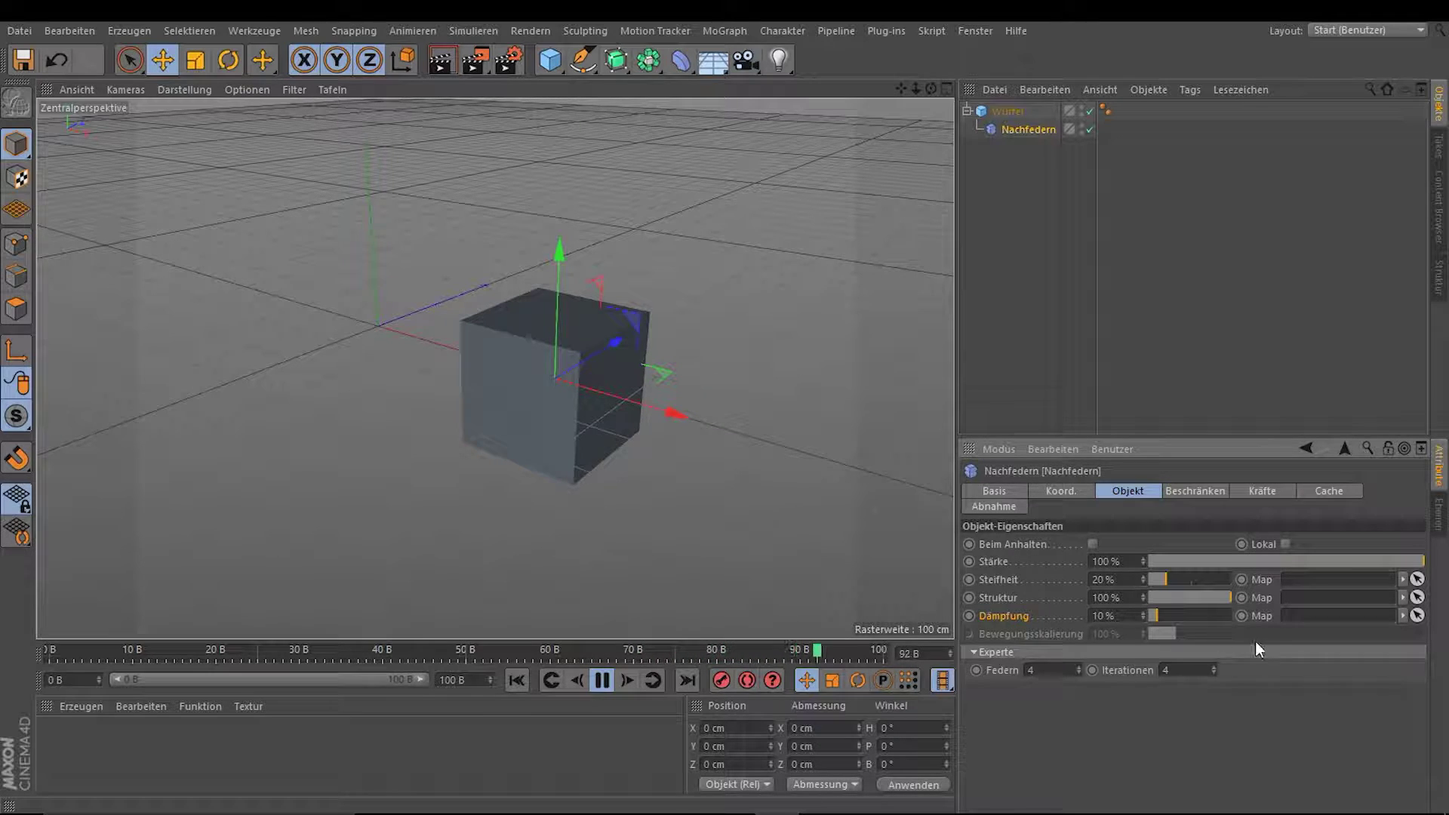
{"action": "left_click_drag", "start_coordinate": [1214, 615], "coordinate": [1189, 615]}
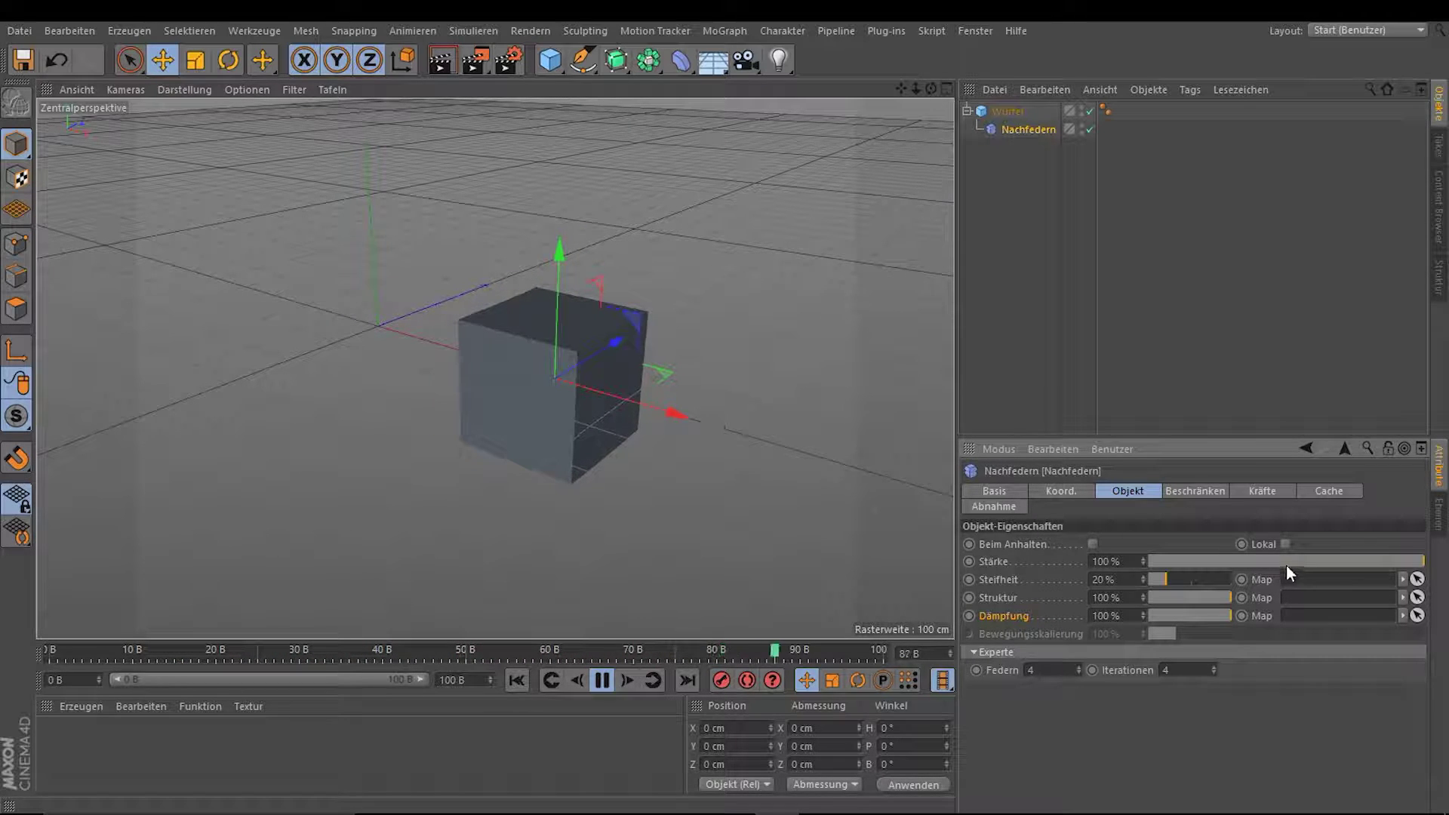
{"action": "left_click_drag", "start_coordinate": [1222, 616], "coordinate": [1160, 615]}
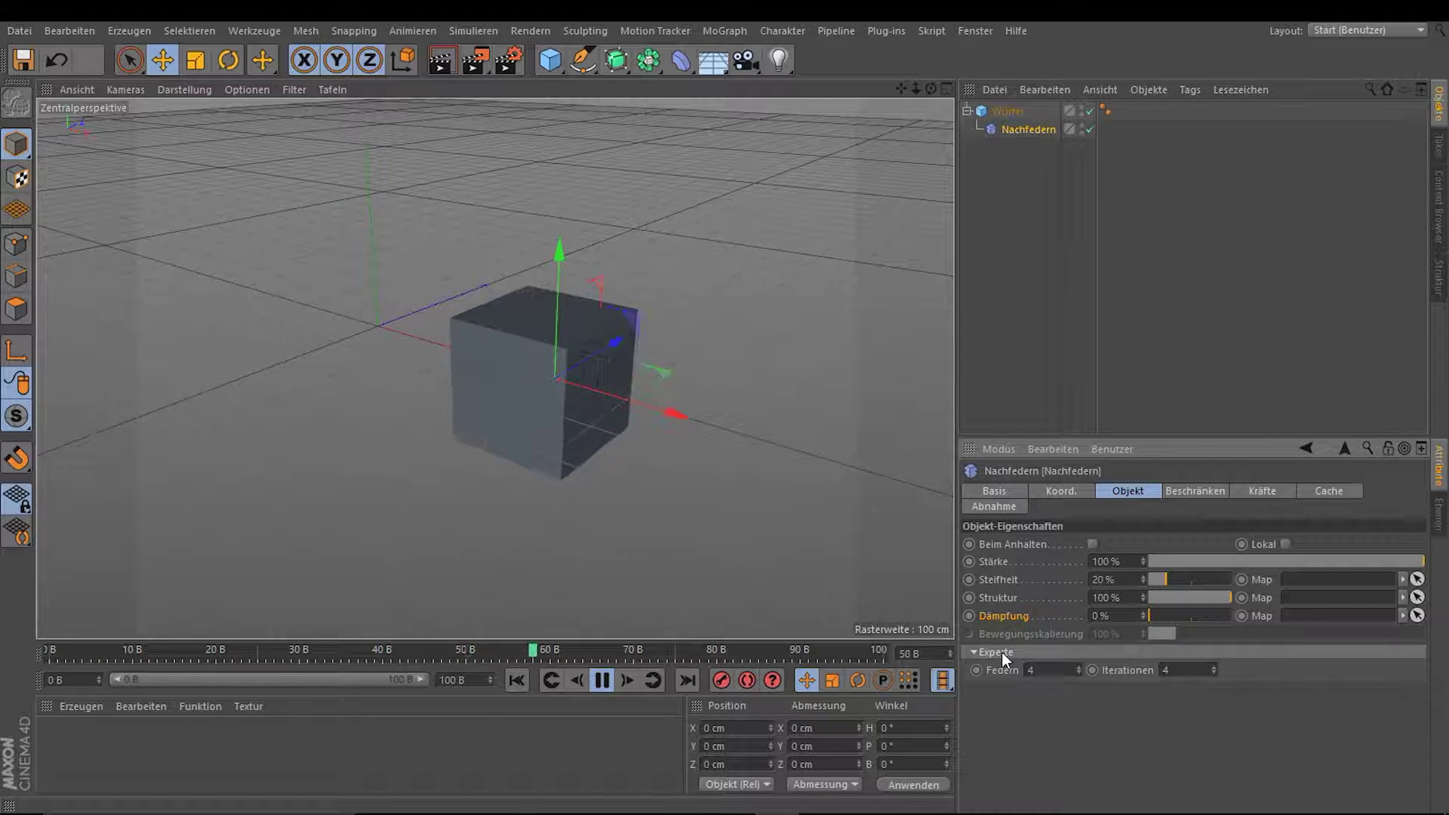
Step: Retype the Experte Federn springs value until it reads 27
{"action": "left_click", "coordinate": [1045, 670]}
{"action": "type", "text": "0"}
{"action": "key", "text": "Return"}
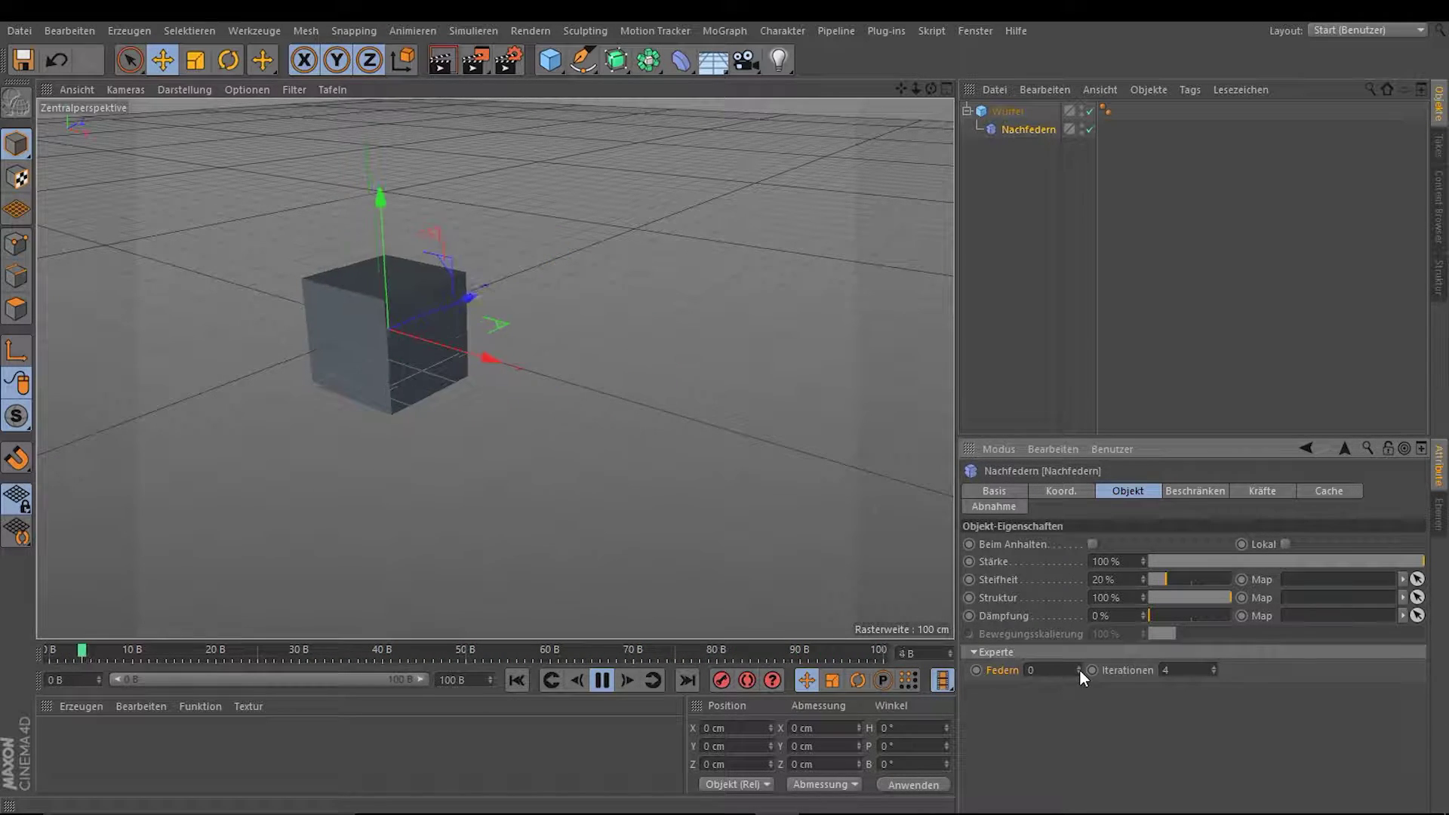
{"action": "double_click", "coordinate": [1032, 670]}
{"action": "type", "text": "13"}
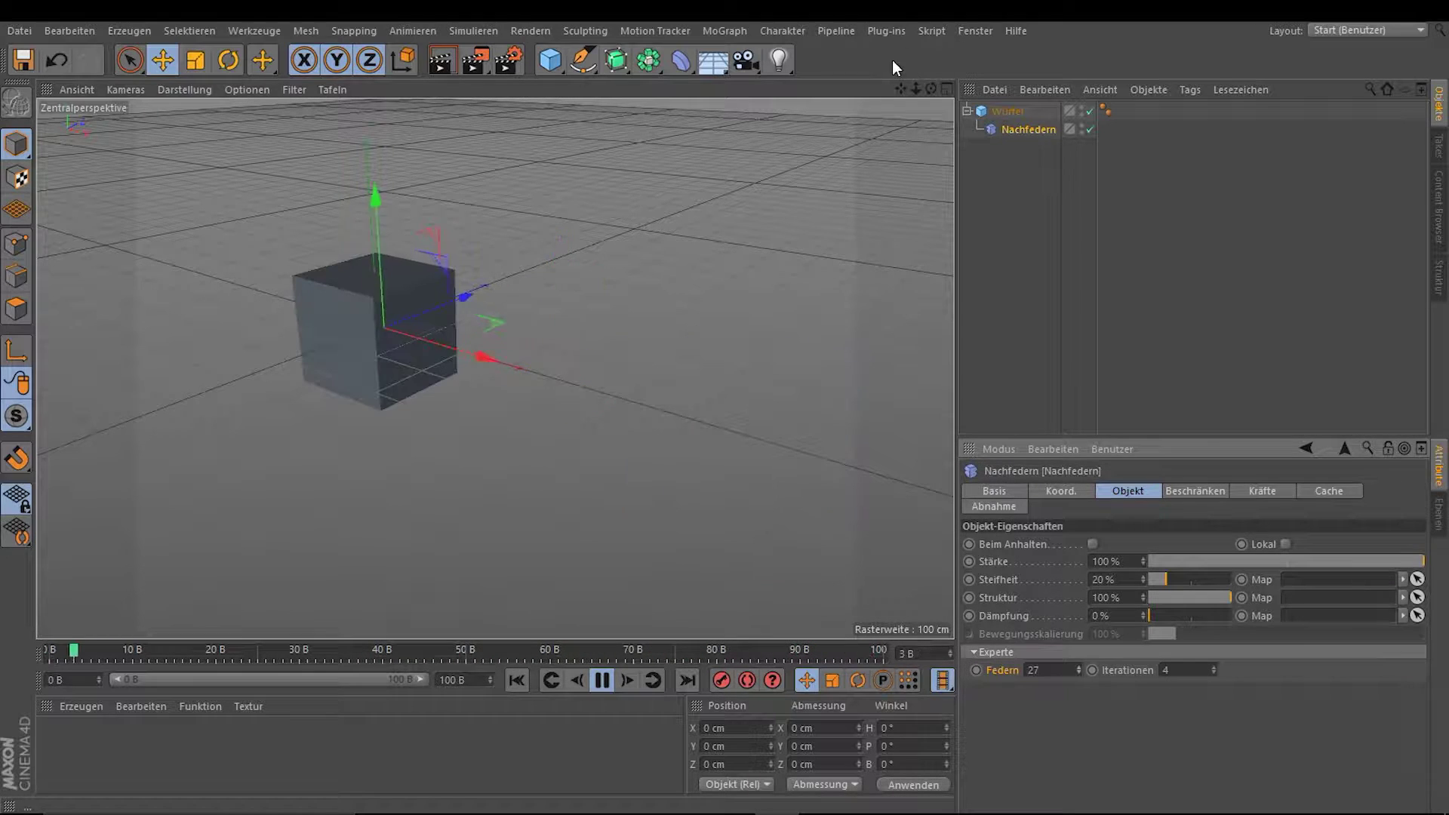
{"action": "mouse_move", "coordinate": [915, 90]}
{"action": "left_mouse_down"}
{"action": "mouse_move", "coordinate": [896, 84]}
{"action": "mouse_move", "coordinate": [928, 85]}
{"action": "left_mouse_up"}
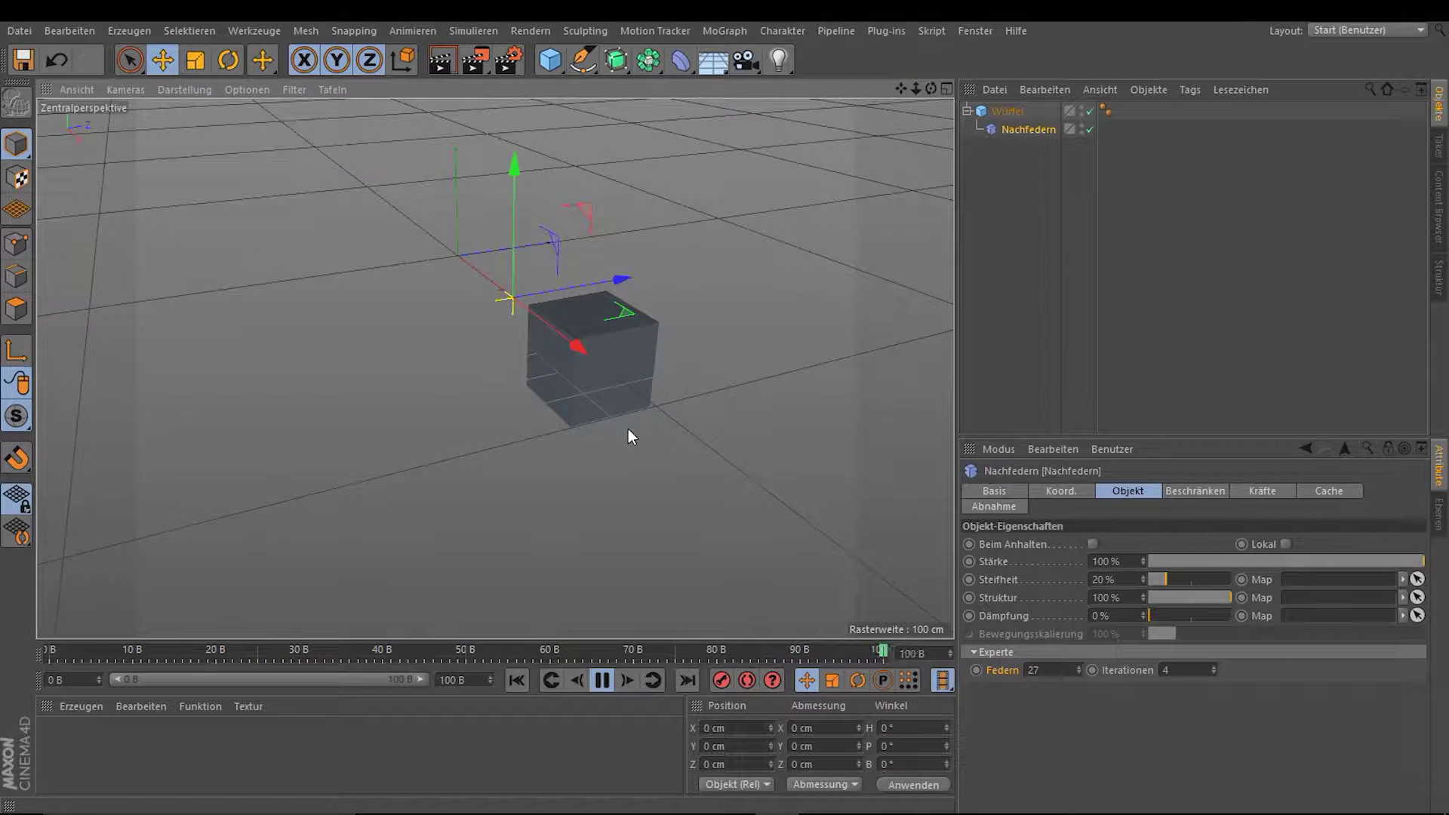
Step: Set the animation end frame and preview range to 200
{"action": "double_click", "coordinate": [445, 679]}
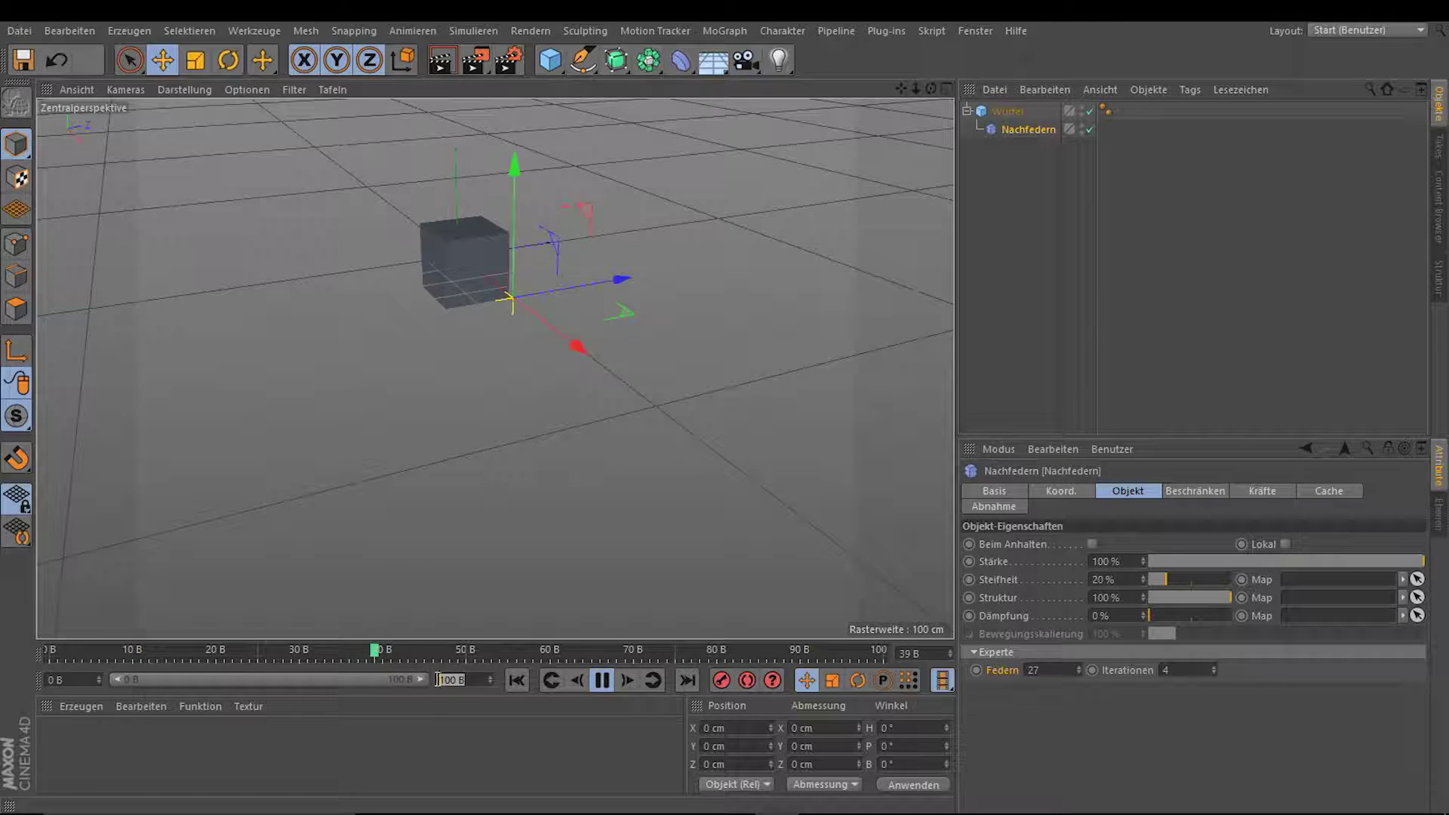
{"action": "type", "text": "200"}
{"action": "key", "text": "Return"}
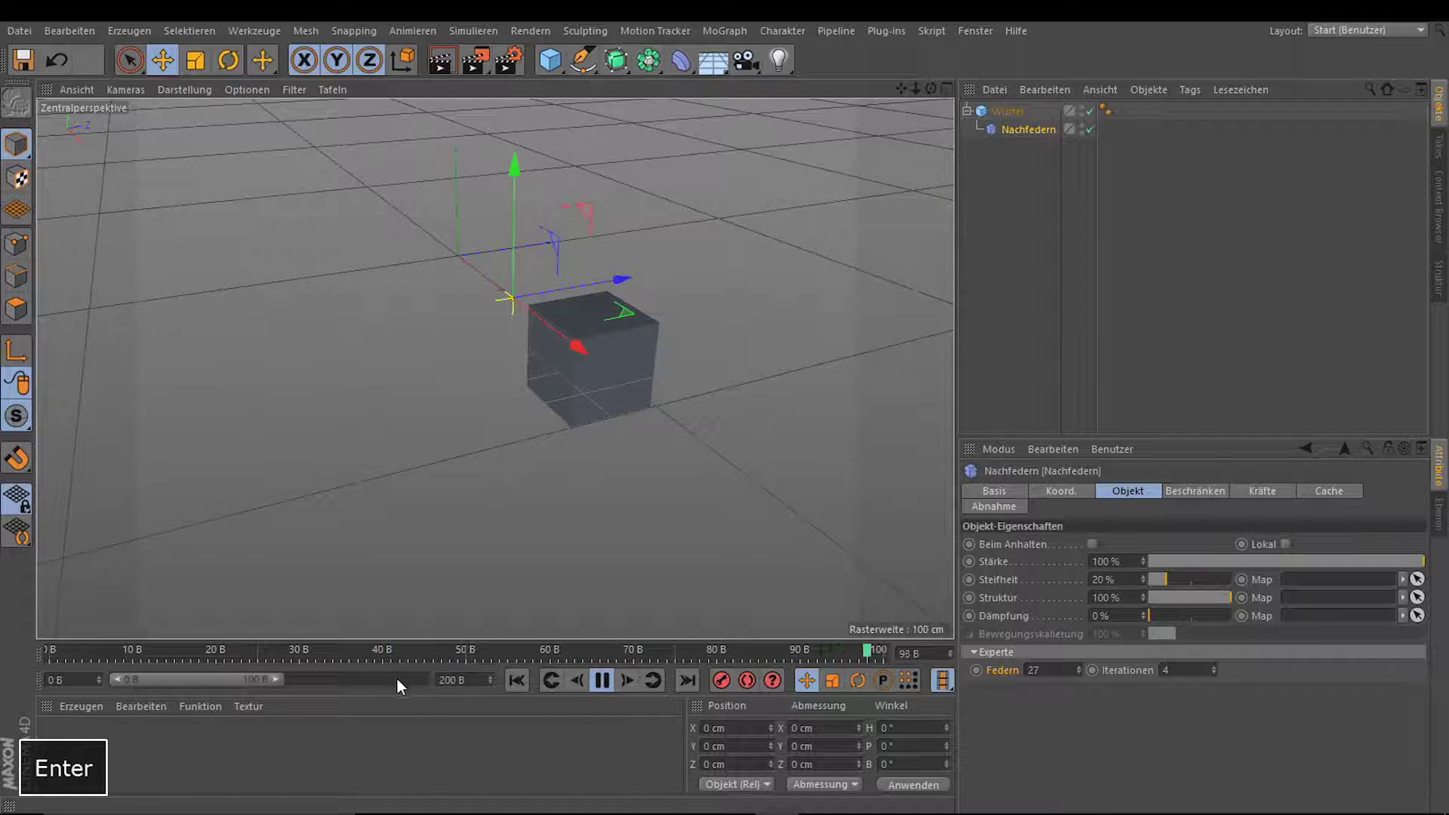
{"action": "left_click_drag", "start_coordinate": [278, 679], "coordinate": [422, 679]}
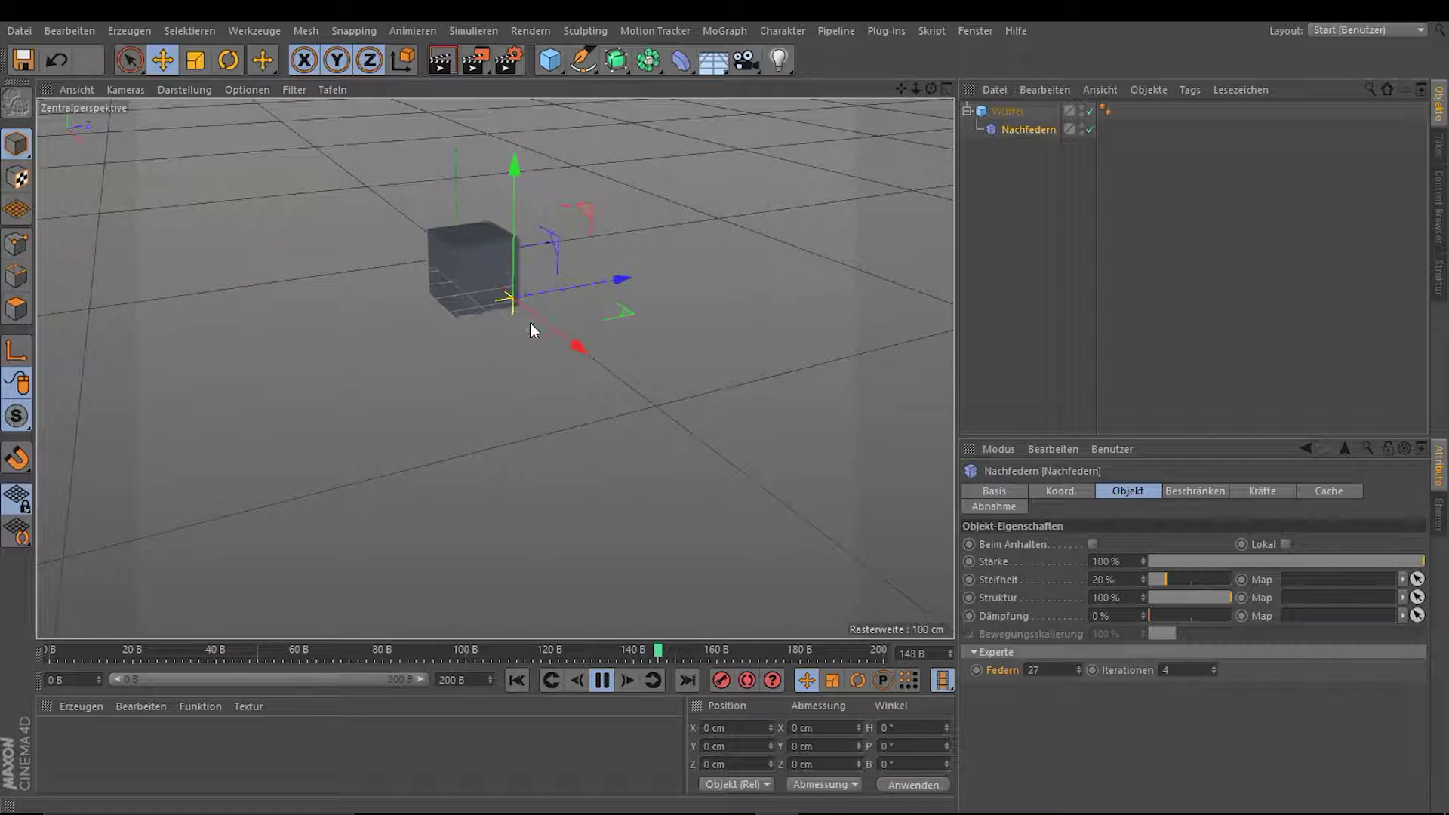
Step: Set the Nachfedern Federn springs value to 10
{"action": "left_click", "coordinate": [1045, 669]}
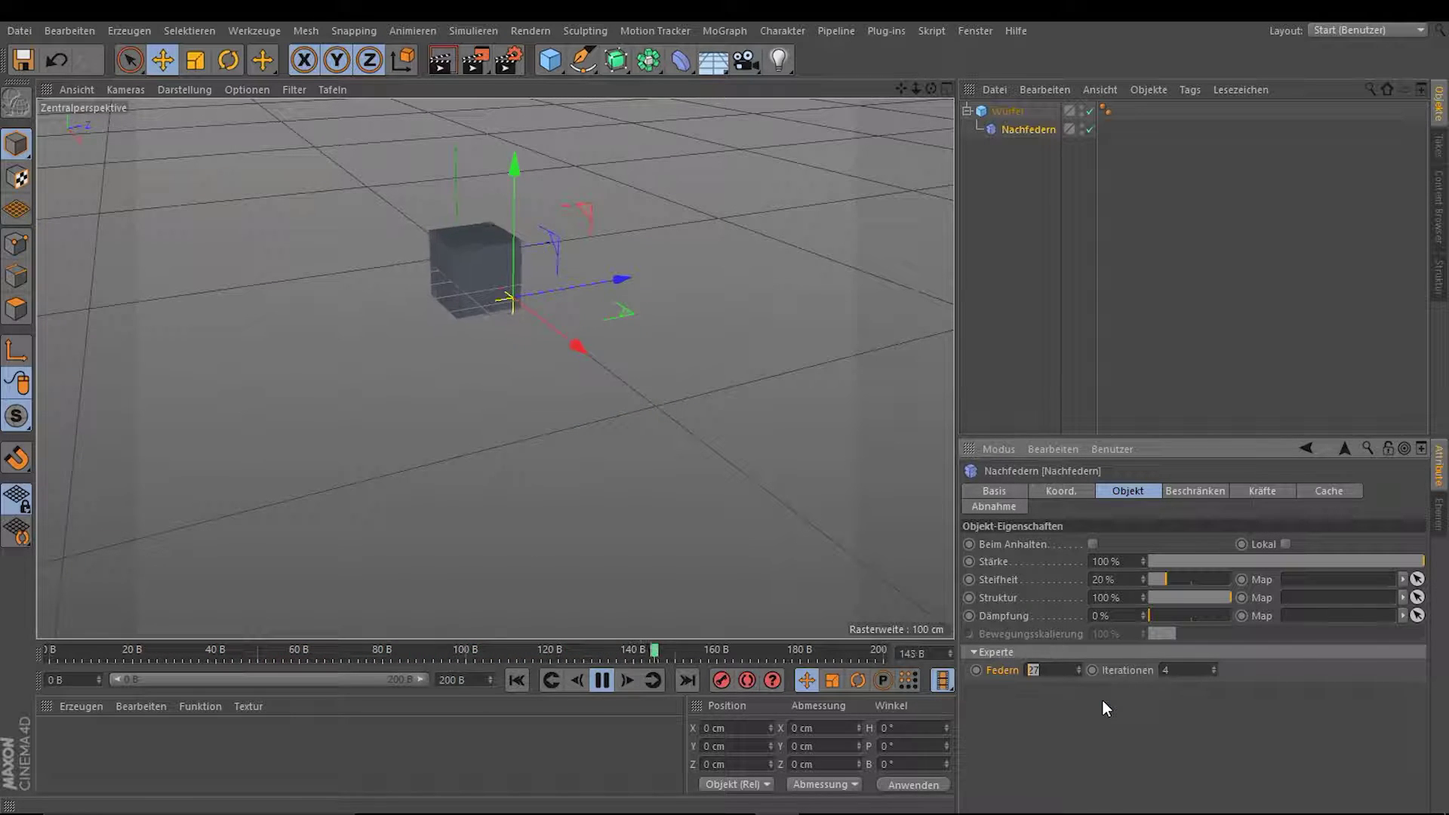
{"action": "type", "text": "10"}
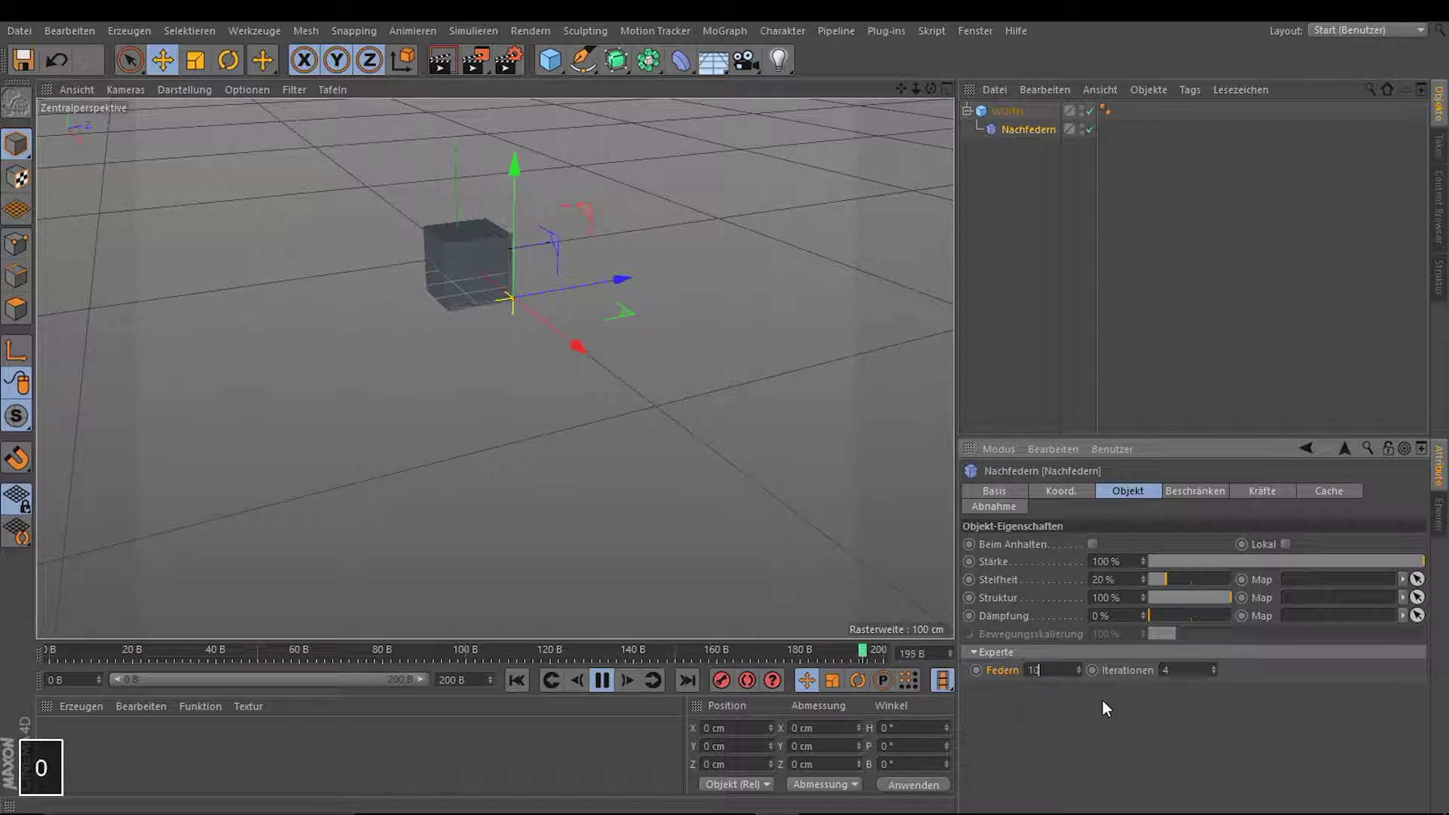
{"action": "key", "text": "Return"}
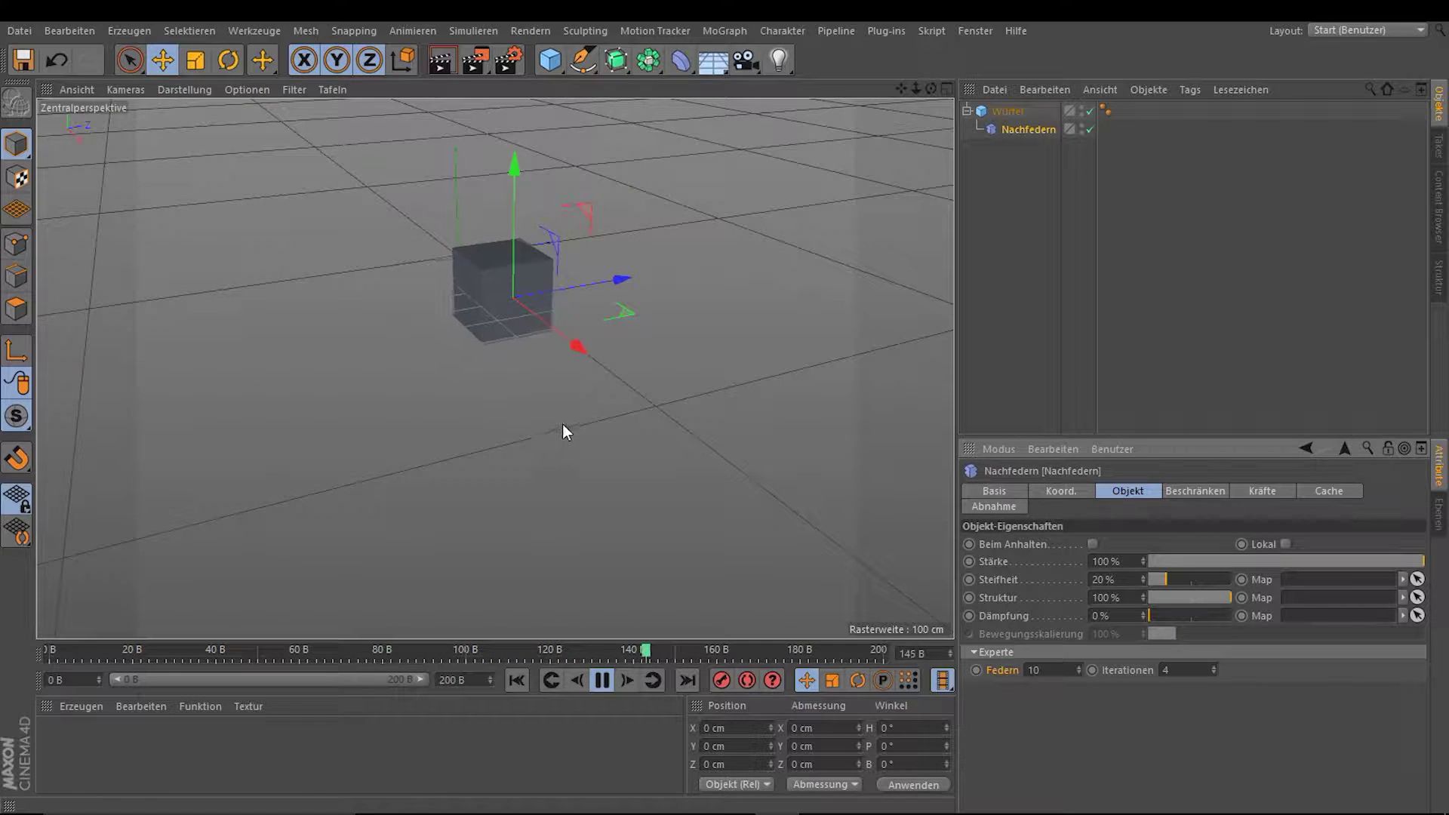
{"action": "mouse_move", "coordinate": [563, 431]}
{"action": "left_mouse_down", "text": "alt"}
{"action": "mouse_move", "coordinate": [717, 414]}
{"action": "mouse_move", "coordinate": [681, 423]}
{"action": "left_mouse_up", "text": "alt"}
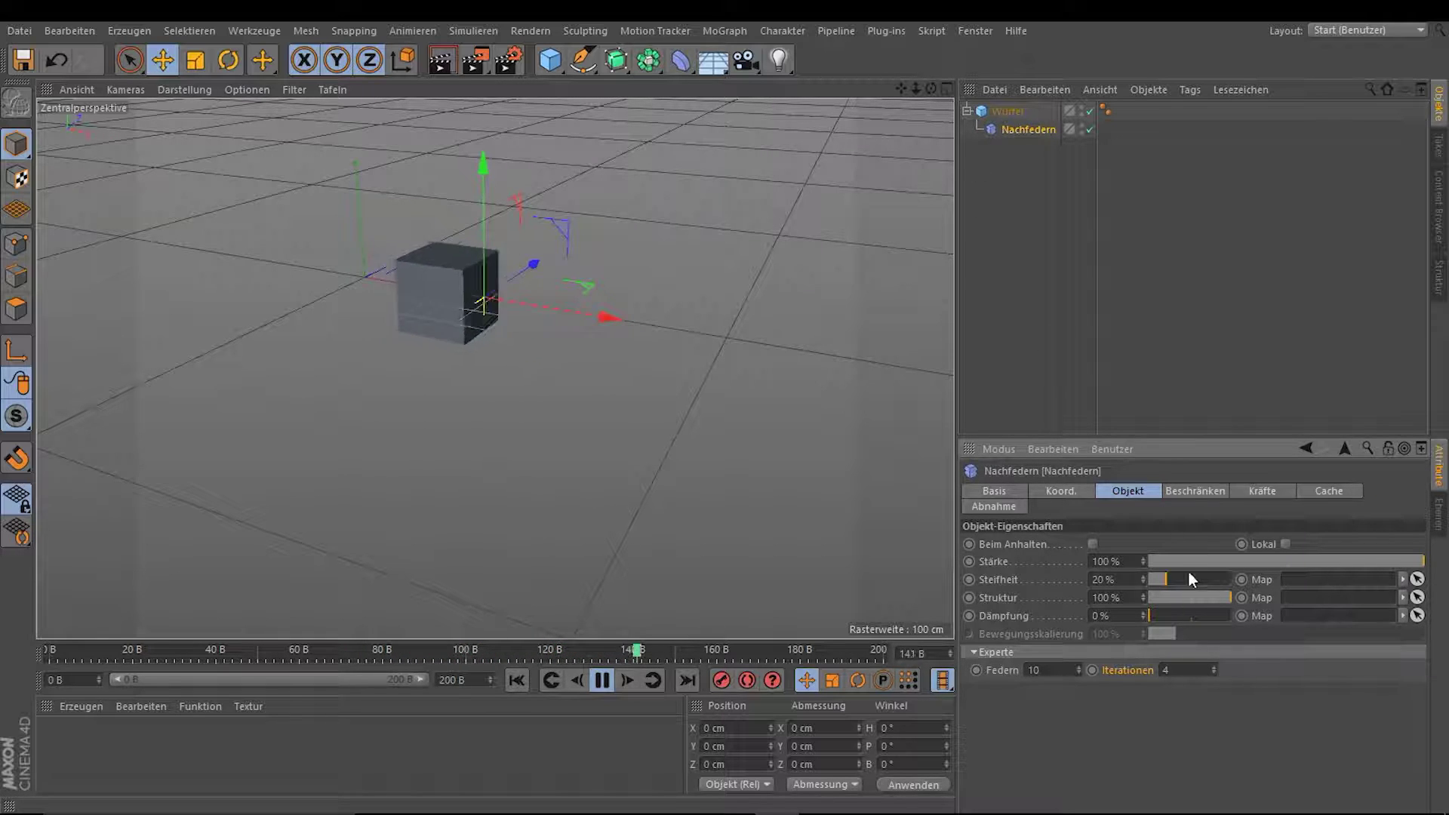
Step: Raise the Iterationen value using its spinner arrows
{"action": "left_click", "coordinate": [1212, 668]}
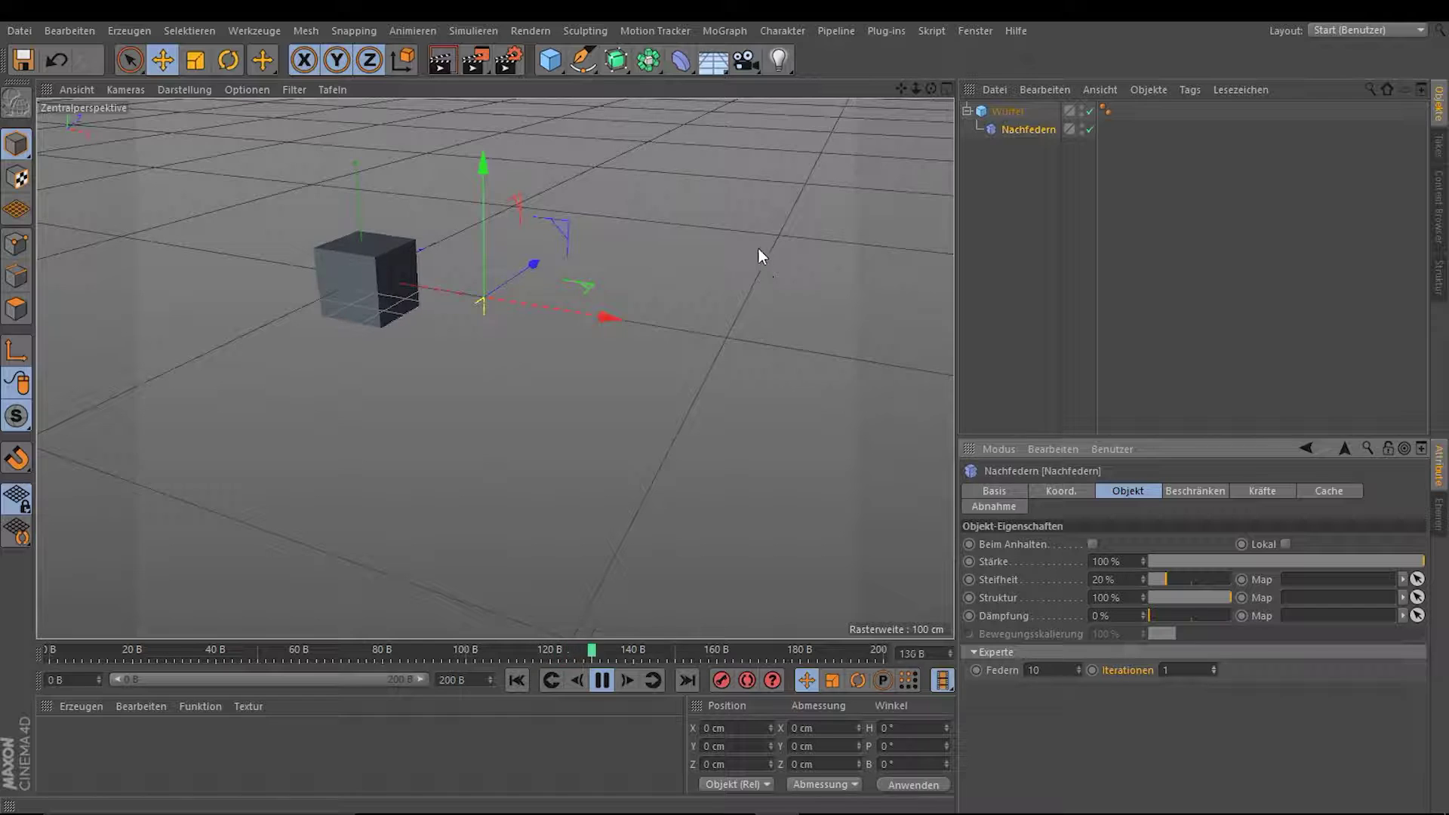
{"action": "left_click_drag", "start_coordinate": [758, 247], "coordinate": [722, 255], "text": "alt"}
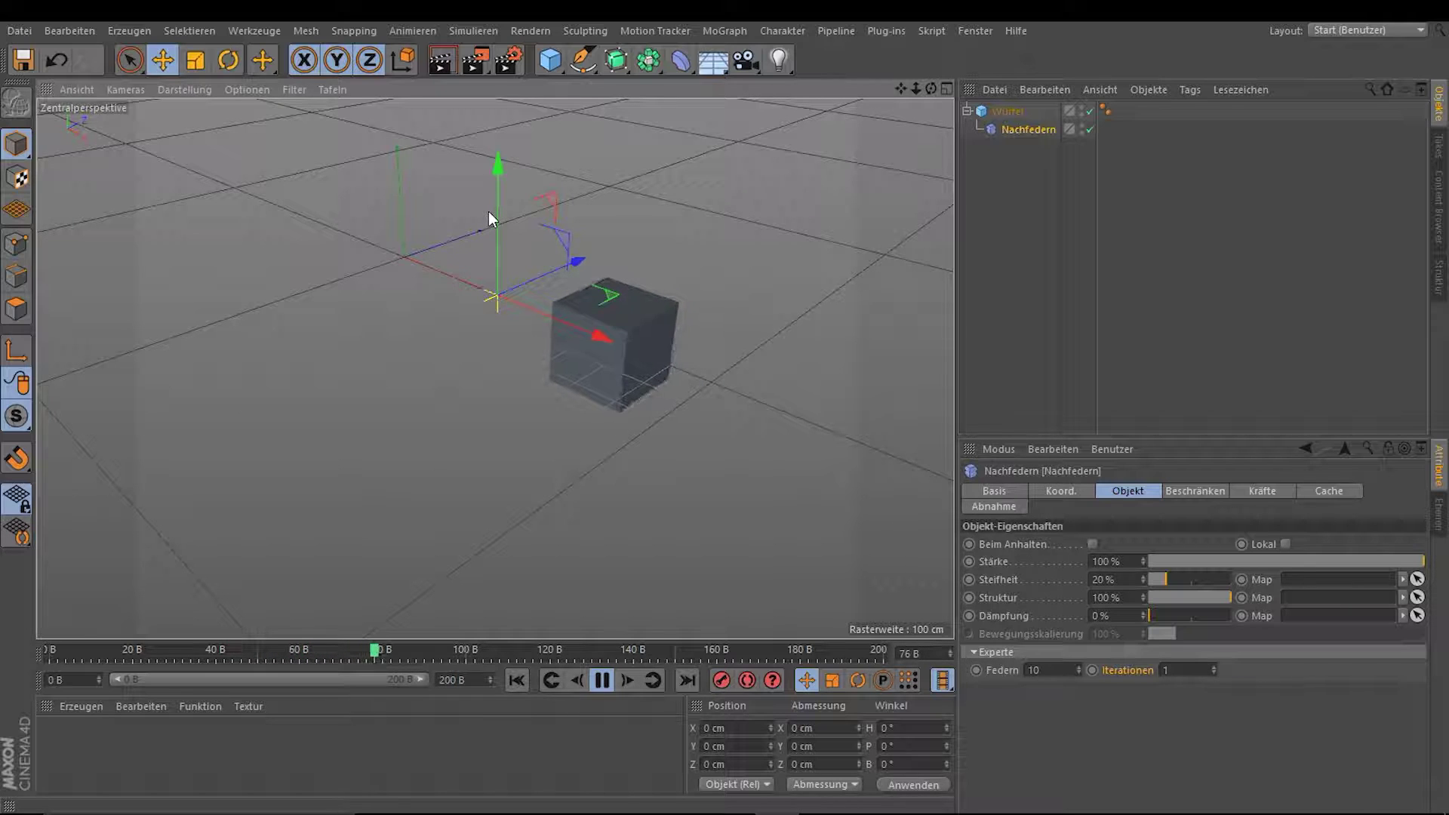
{"action": "left_click_drag", "start_coordinate": [1215, 669], "coordinate": [1226, 689]}
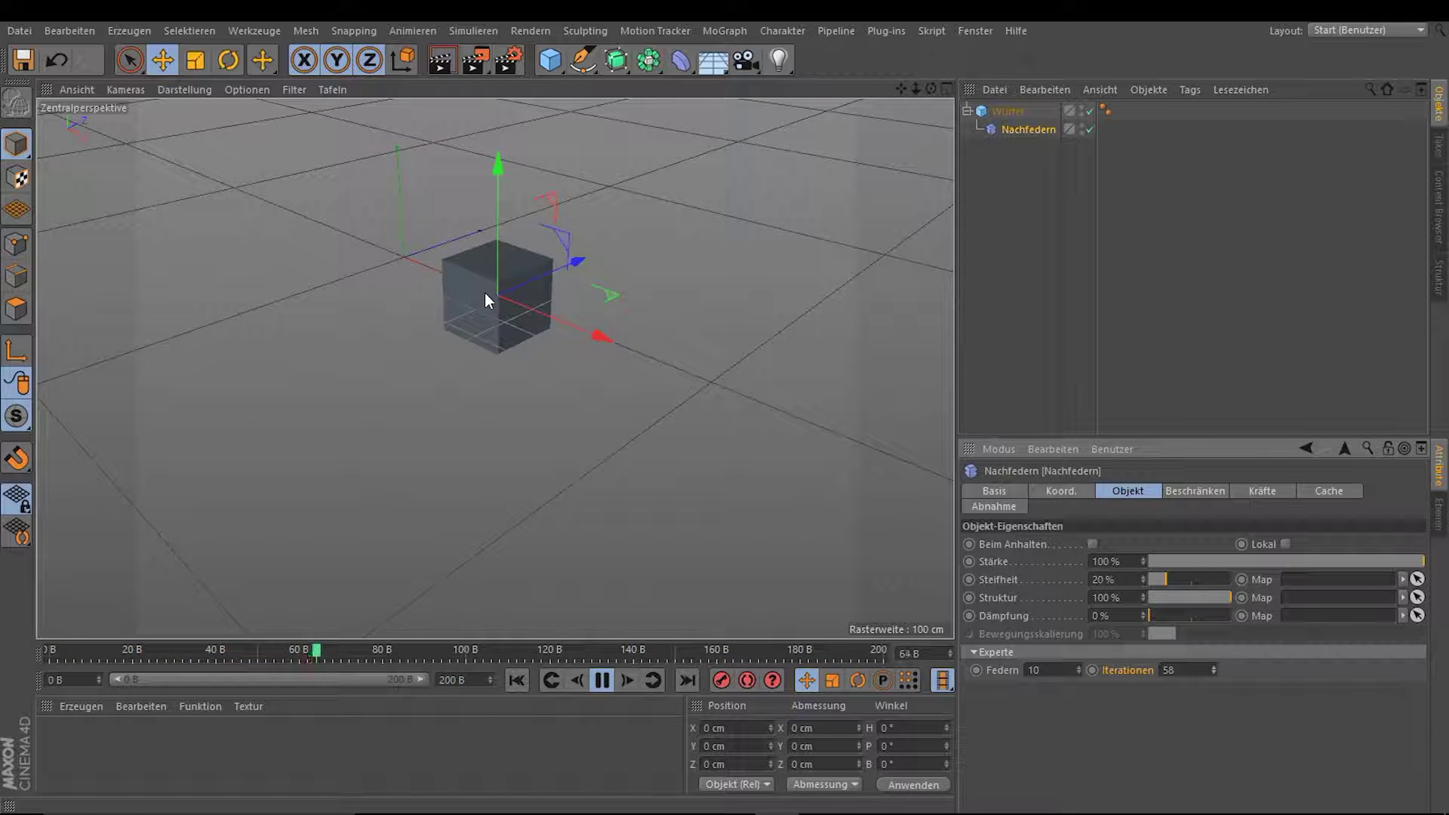
{"action": "left_click", "coordinate": [1212, 667]}
Step: Set Iterationen to 5, stop playback at frame 0, and orbit close to the cube
{"action": "type", "text": "5"}
{"action": "key", "text": "Return"}
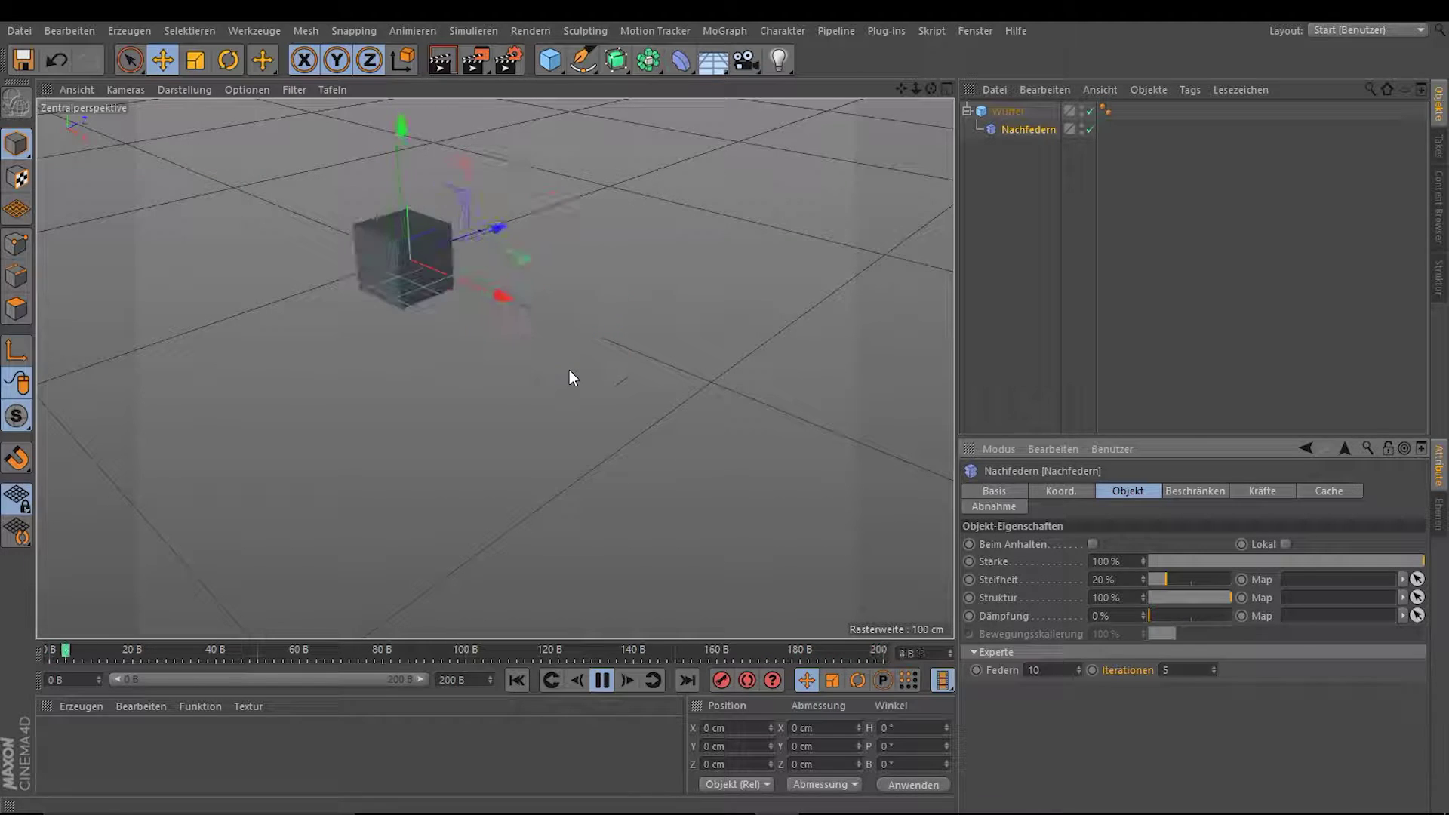
{"action": "left_click", "coordinate": [601, 680]}
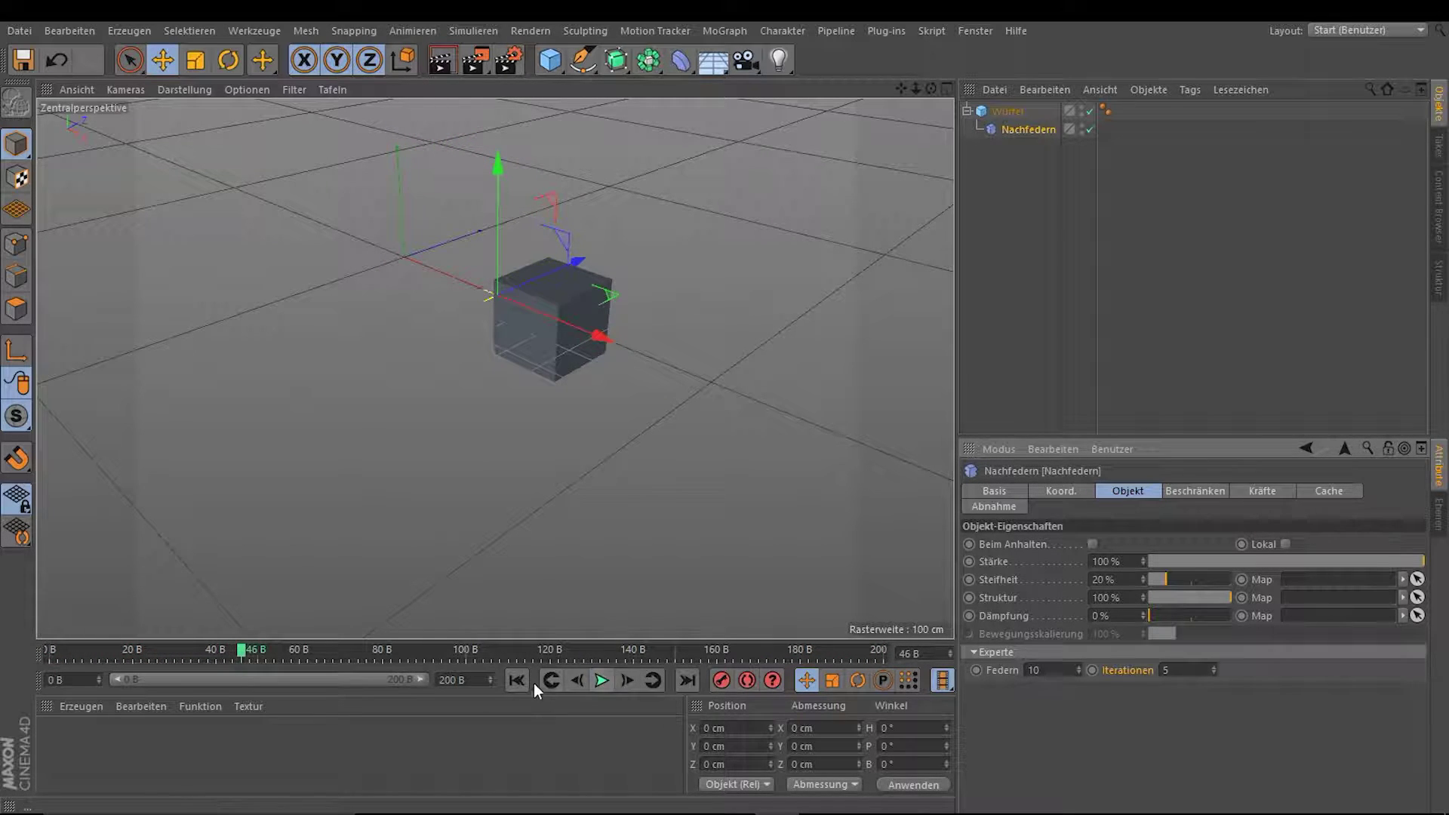
{"action": "left_click", "coordinate": [517, 680]}
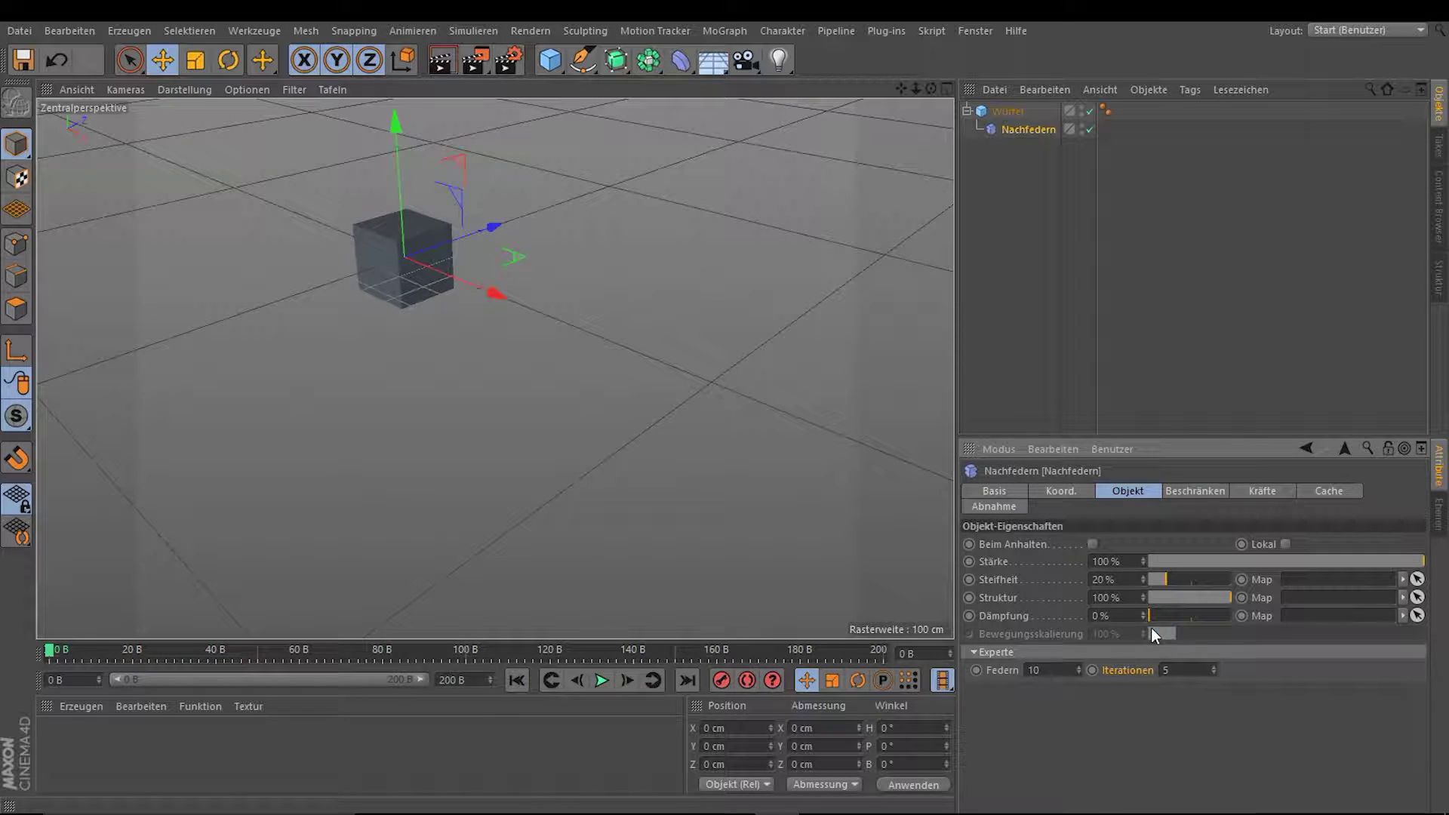
{"action": "mouse_move", "coordinate": [559, 296]}
{"action": "left_mouse_down", "text": "alt"}
{"action": "mouse_move", "coordinate": [544, 267]}
{"action": "mouse_move", "coordinate": [604, 213]}
{"action": "mouse_move", "coordinate": [560, 403]}
{"action": "left_mouse_up", "text": "alt"}
{"action": "right_click_drag", "start_coordinate": [559, 402], "coordinate": [360, 335], "text": "alt"}
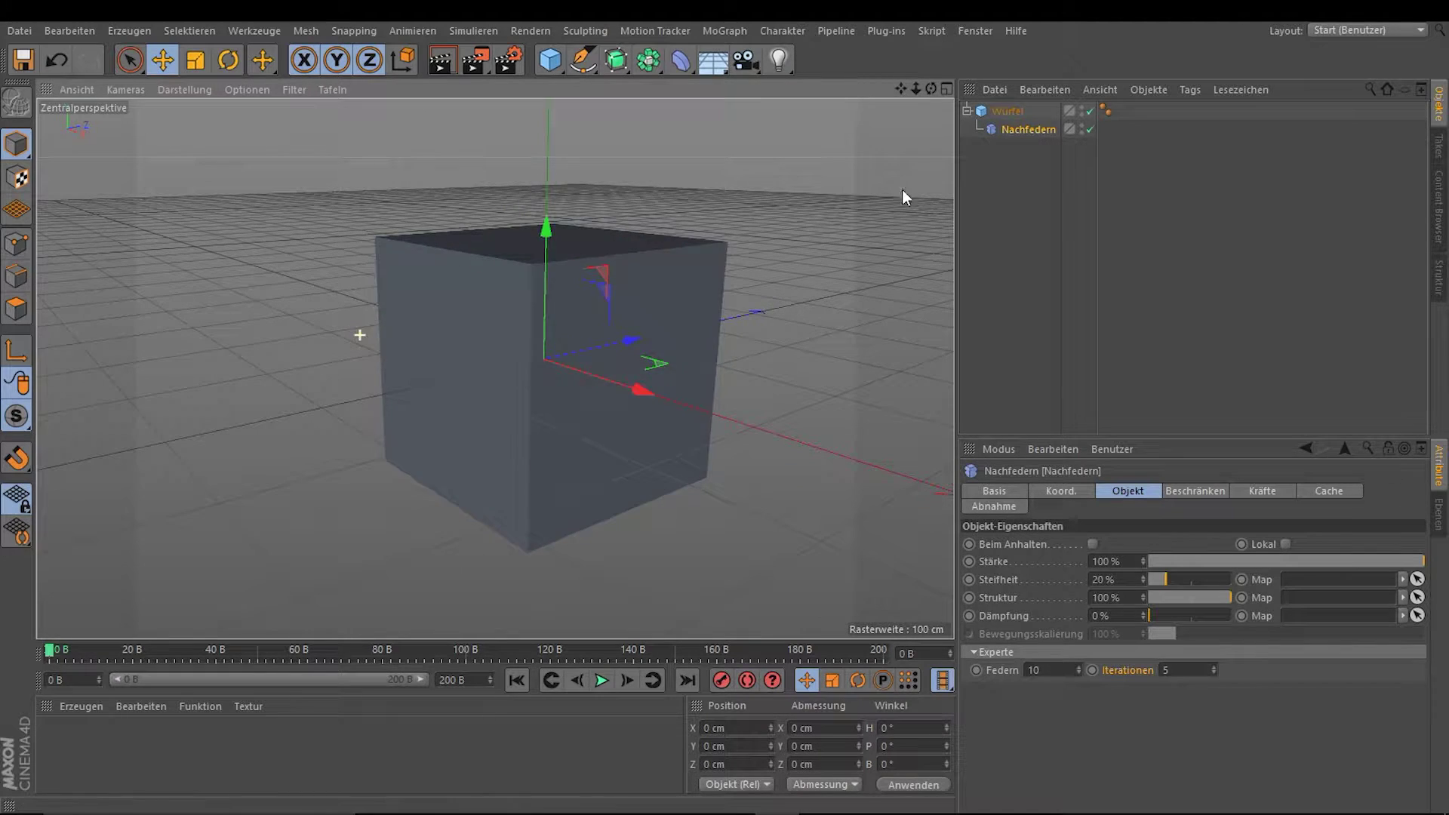
Step: Make the Würfel cube editable and switch to Points mode
{"action": "left_click", "coordinate": [1011, 113]}
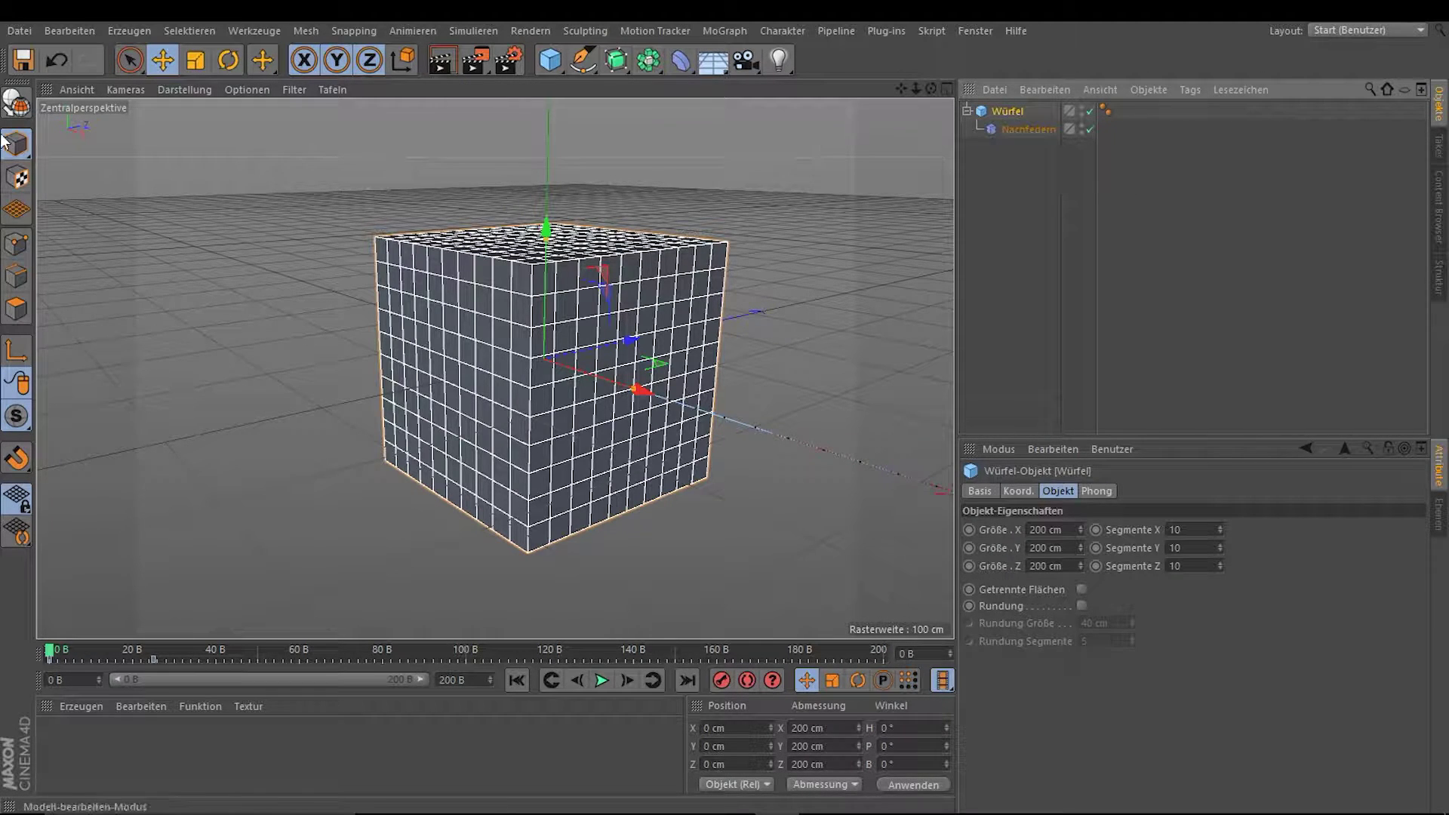
{"action": "left_click", "coordinate": [17, 106]}
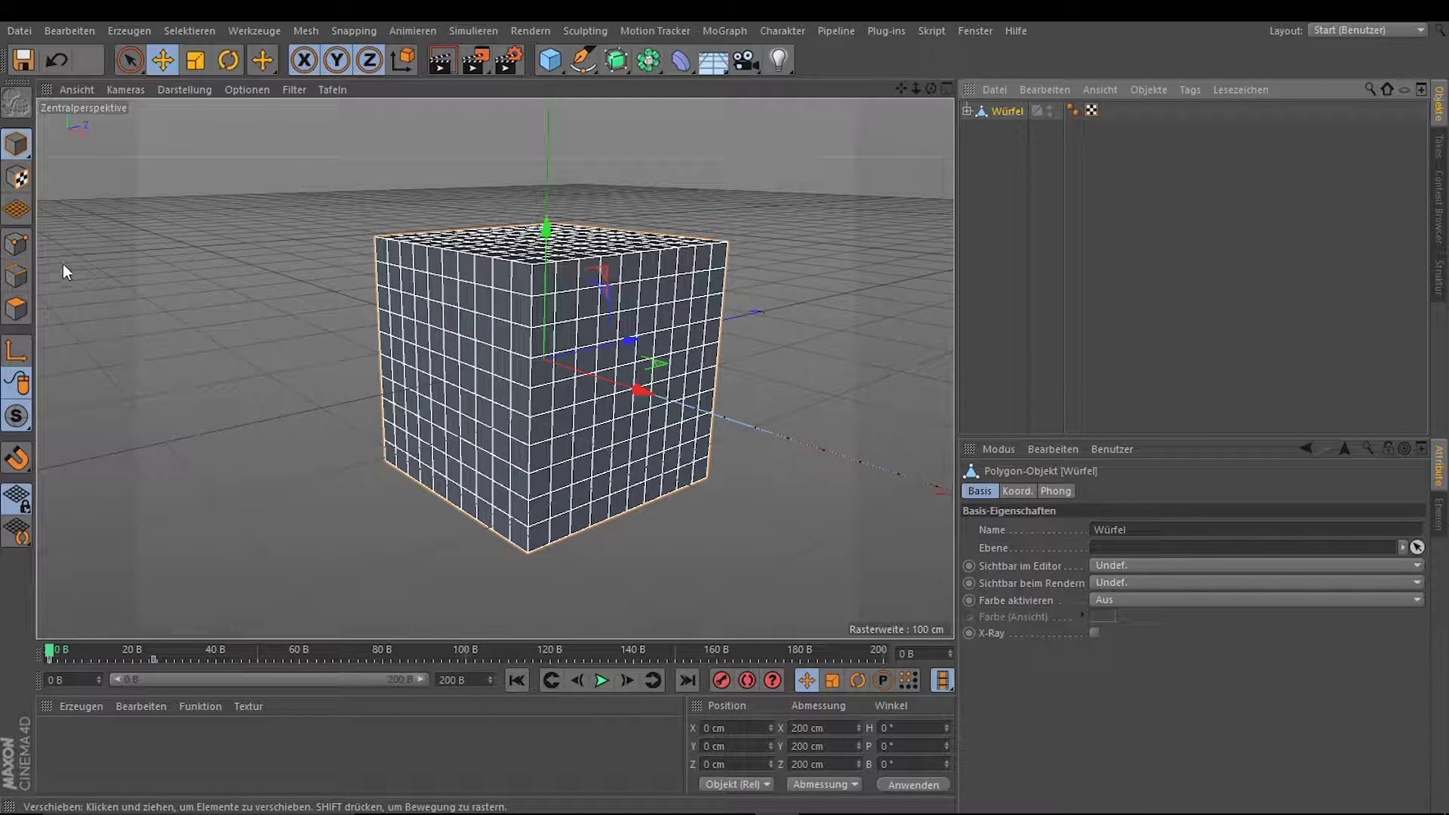
{"action": "left_click_drag", "start_coordinate": [933, 89], "coordinate": [898, 94]}
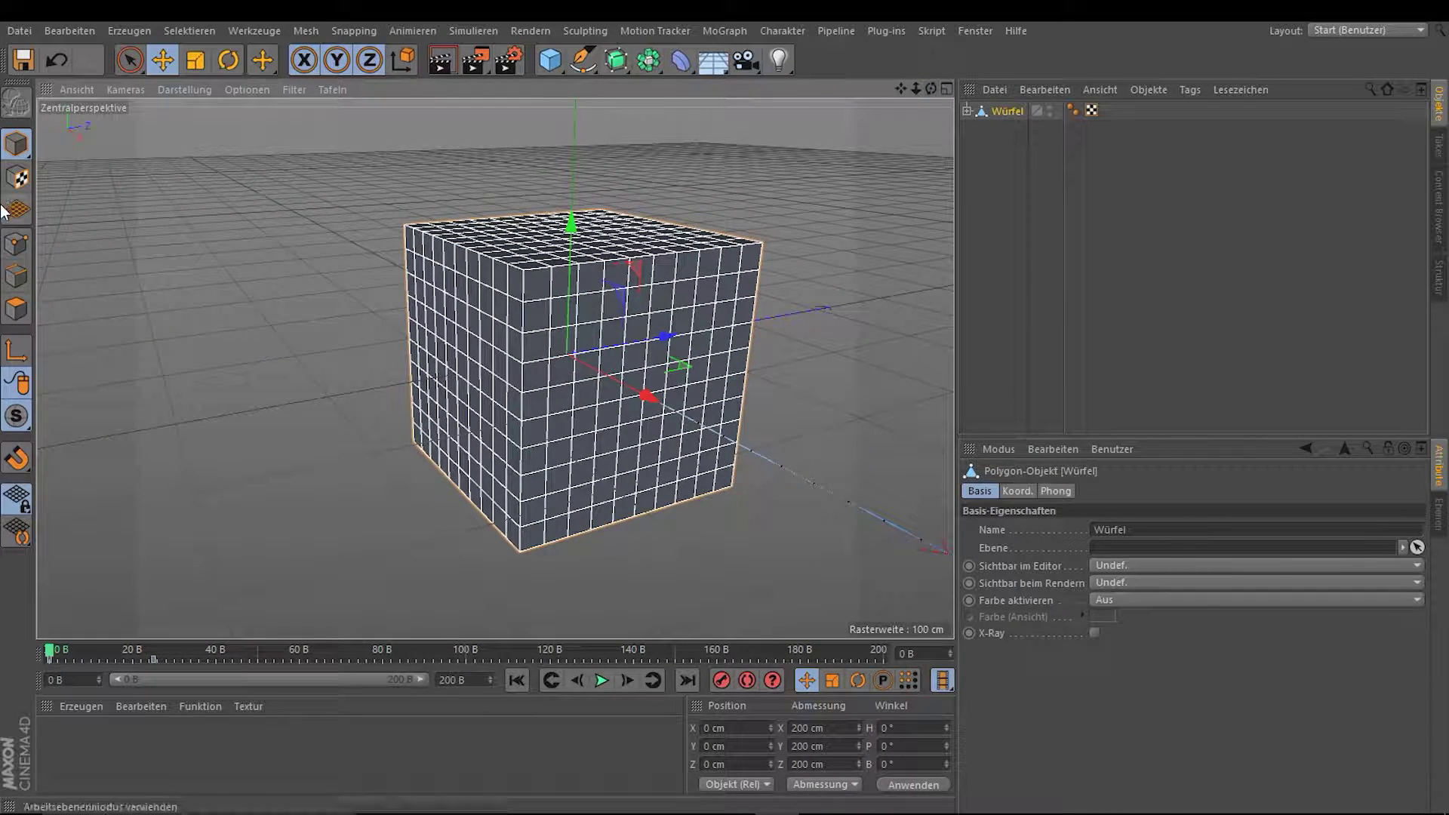
{"action": "left_click", "coordinate": [16, 244]}
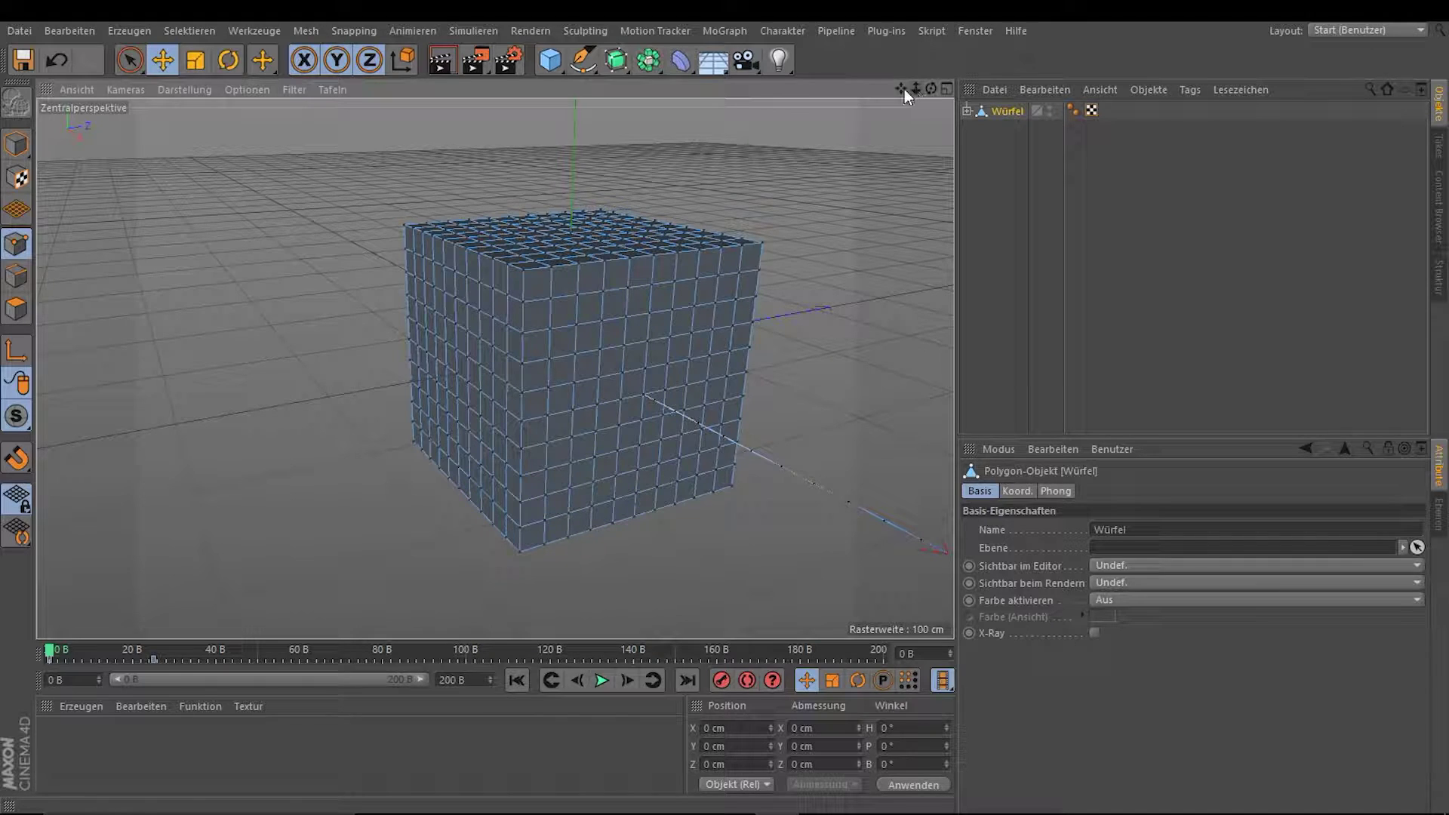
{"action": "left_click_drag", "start_coordinate": [907, 96], "coordinate": [906, 91]}
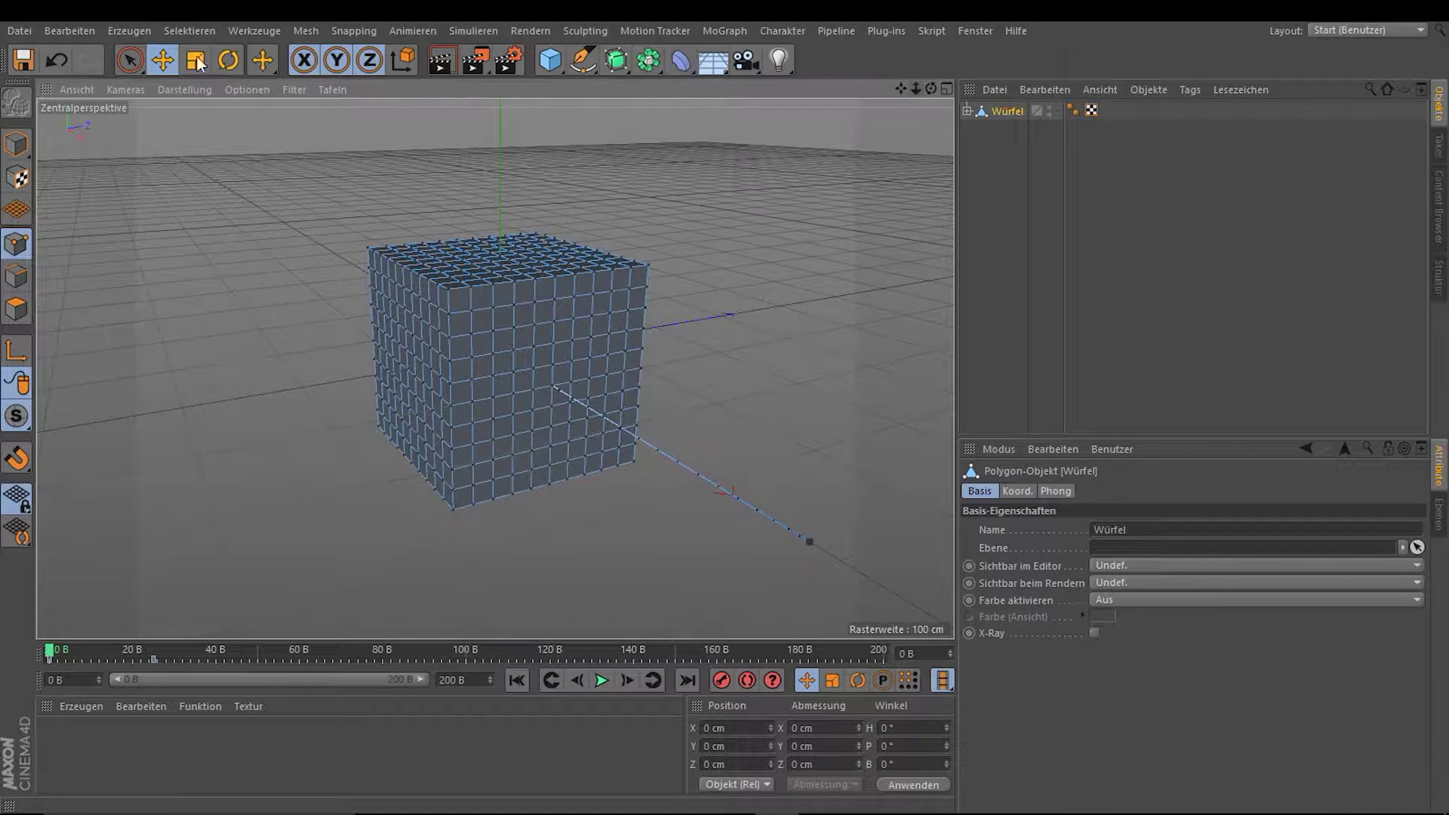
Step: Paint-select the top and front face points with Live Selection at radius 46
{"action": "left_click", "coordinate": [128, 60]}
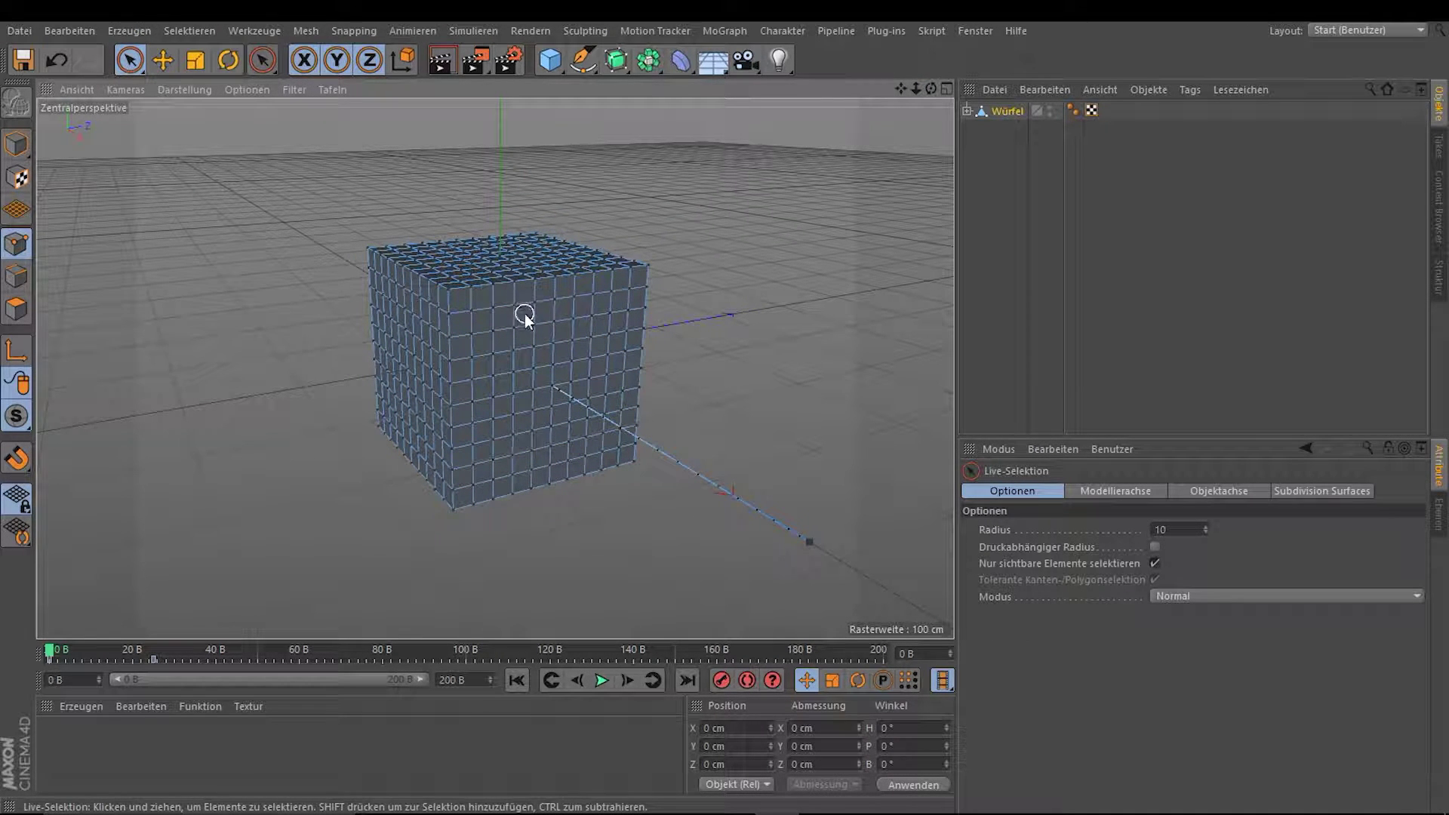
{"action": "key", "text": "ctrl"}
{"action": "middle_click_drag", "start_coordinate": [534, 322], "coordinate": [563, 314]}
{"action": "mouse_move", "coordinate": [563, 314]}
{"action": "left_mouse_down"}
{"action": "mouse_move", "coordinate": [518, 252]}
{"action": "mouse_move", "coordinate": [484, 240]}
{"action": "mouse_move", "coordinate": [520, 264]}
{"action": "mouse_move", "coordinate": [526, 507]}
{"action": "mouse_move", "coordinate": [570, 542]}
{"action": "mouse_move", "coordinate": [570, 343]}
{"action": "left_mouse_up"}
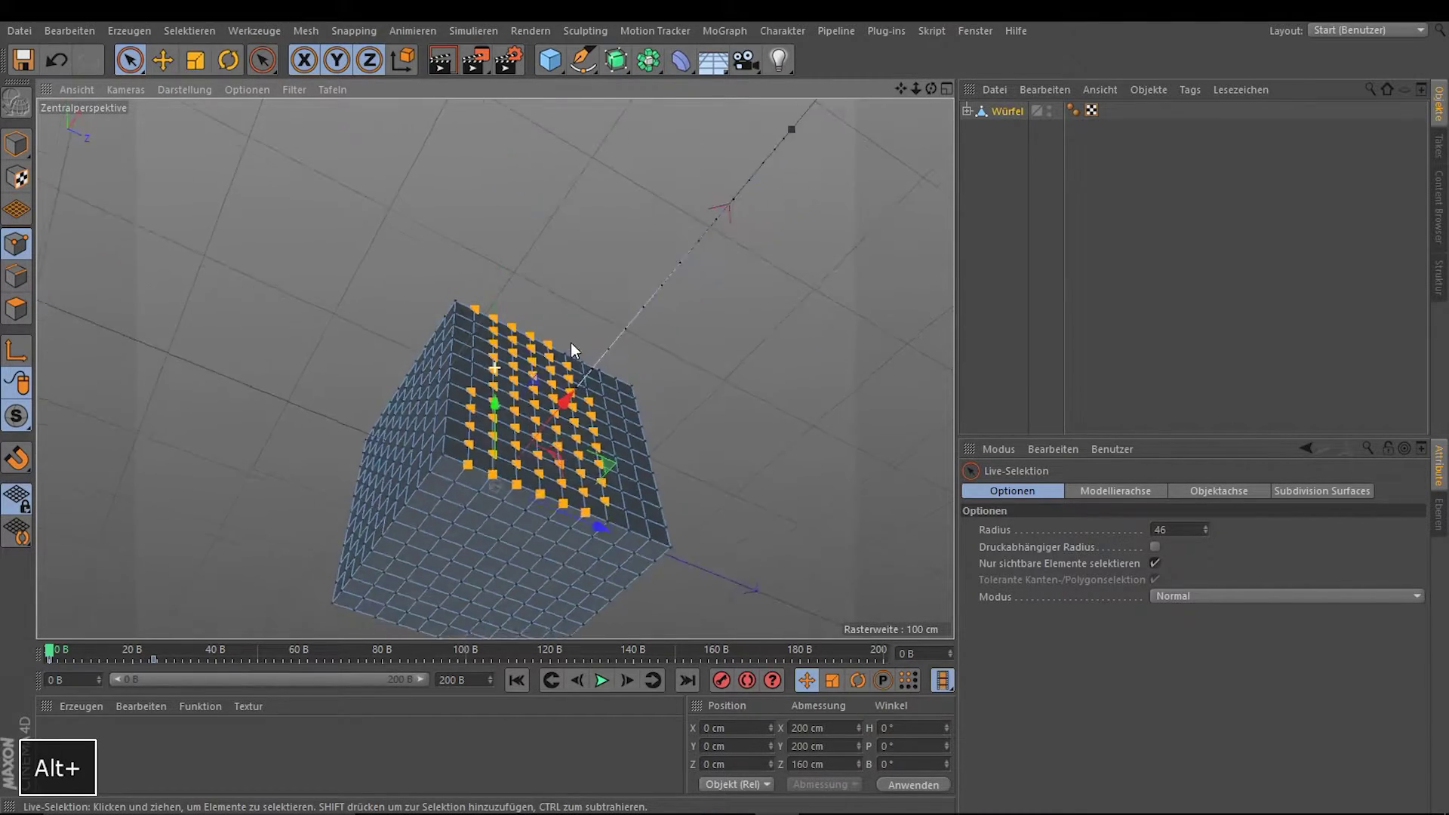
{"action": "left_click_drag", "start_coordinate": [405, 617], "coordinate": [351, 582], "text": "alt"}
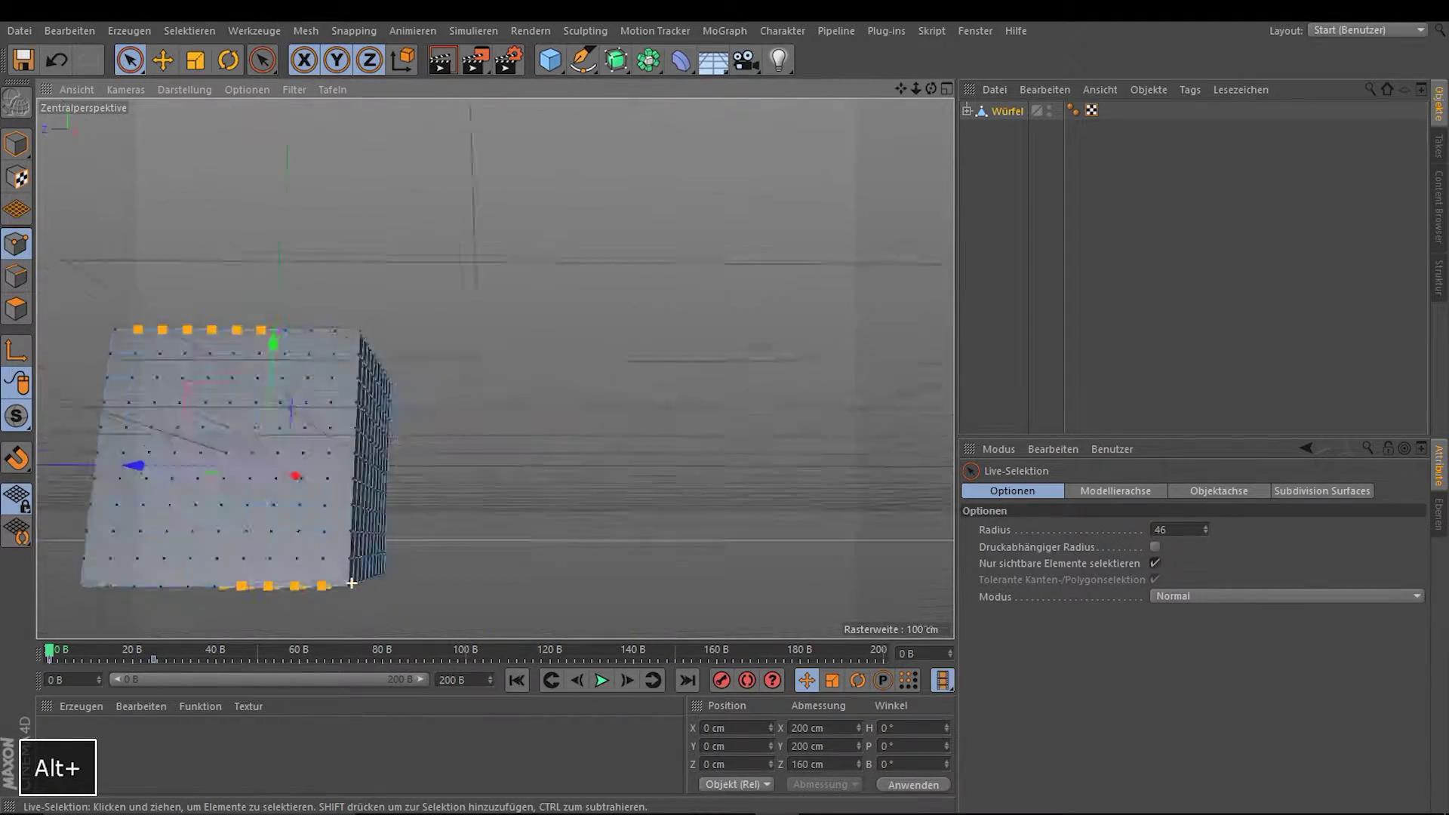
{"action": "mouse_move", "coordinate": [432, 435]}
{"action": "left_mouse_down", "text": "shift"}
{"action": "mouse_move", "coordinate": [481, 562]}
{"action": "mouse_move", "coordinate": [462, 527]}
{"action": "mouse_move", "coordinate": [517, 500]}
{"action": "left_mouse_up", "text": "shift"}
{"action": "scroll", "coordinate": [602, 308], "scroll_direction": "down", "scroll_amount": 3}
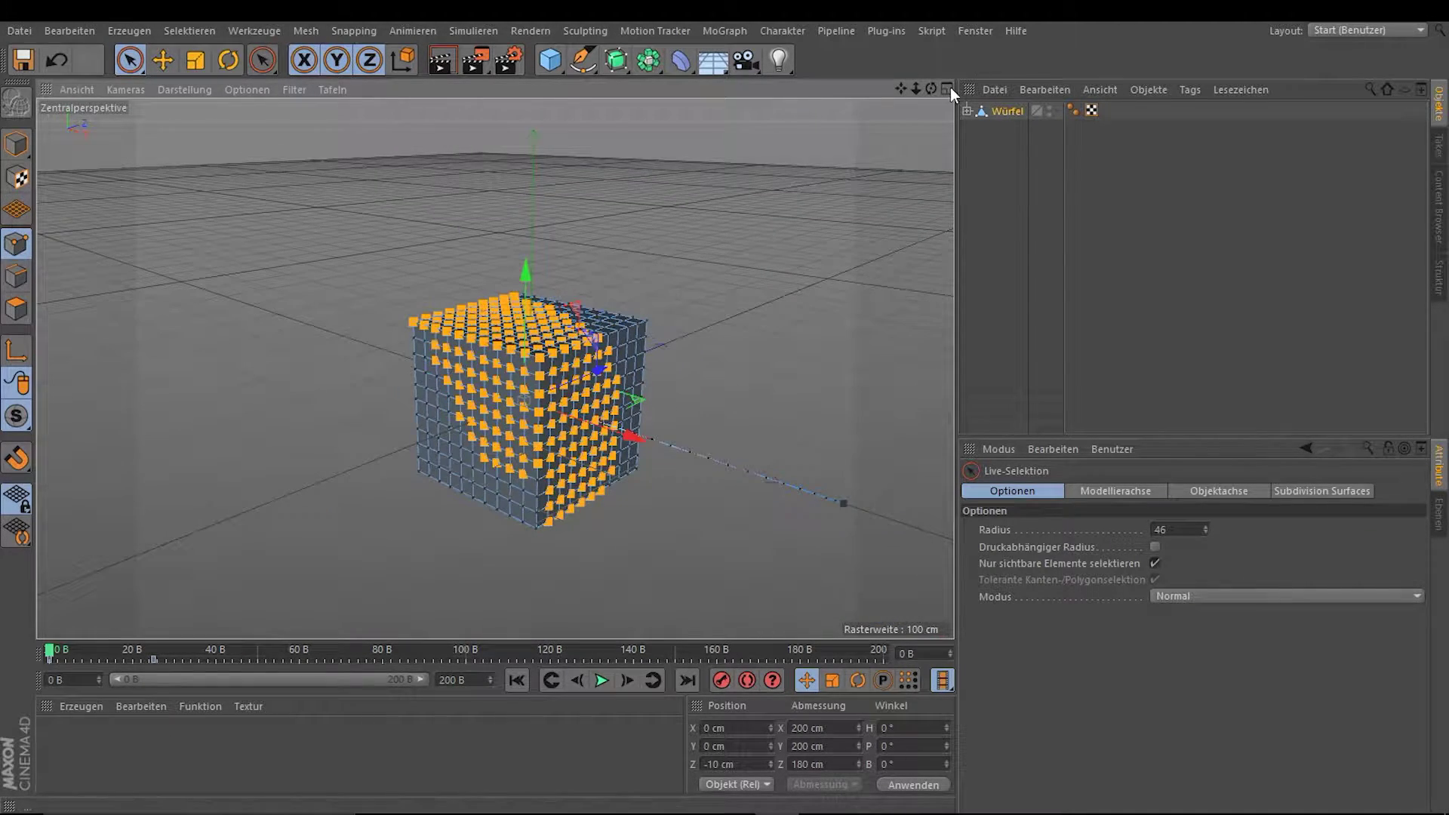
{"action": "left_click_drag", "start_coordinate": [930, 89], "coordinate": [936, 113]}
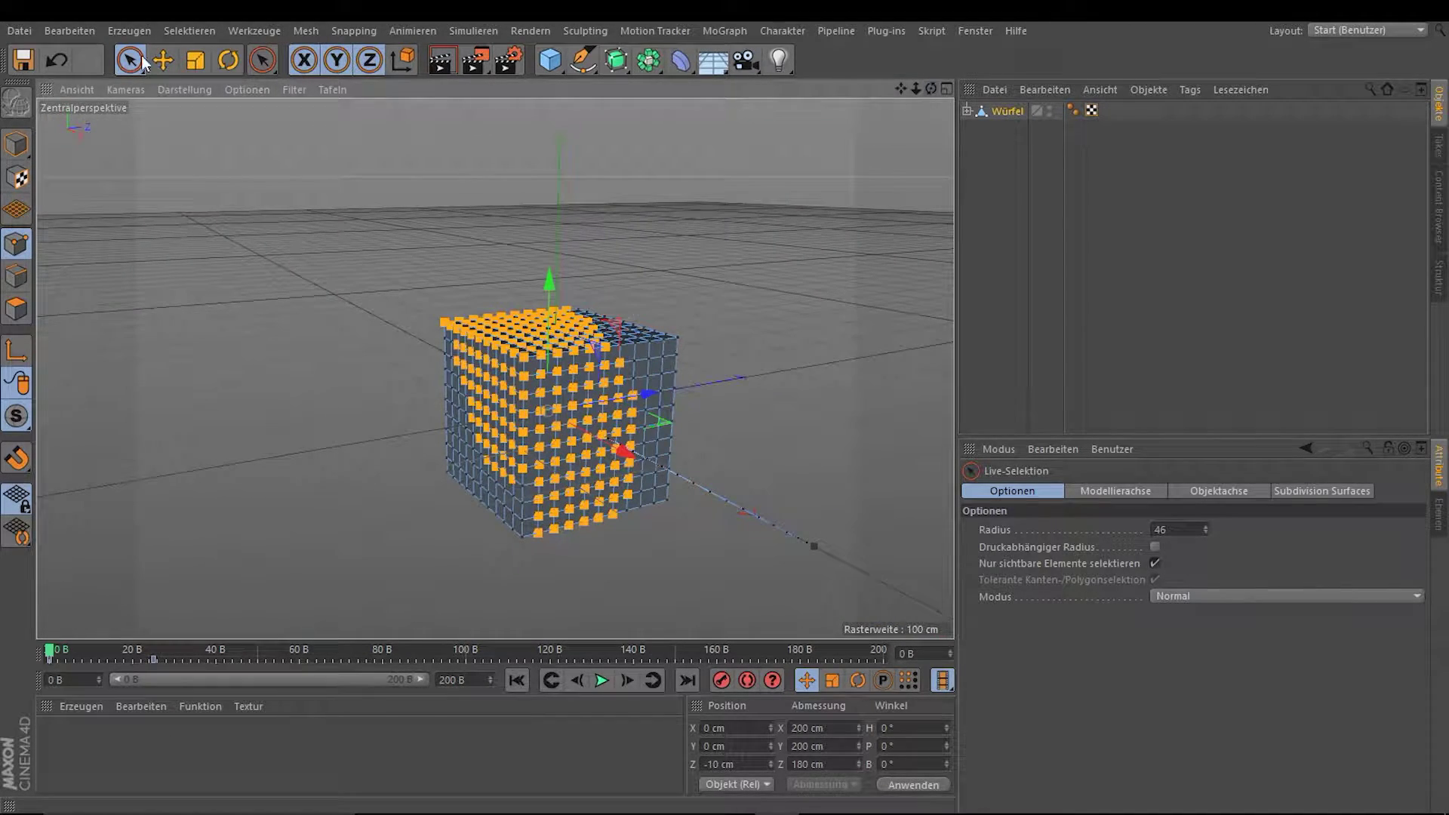
Step: Apply Punkte-Wichtung setzen to the selected points, then reselect Nachfedern
{"action": "left_click", "coordinate": [187, 30]}
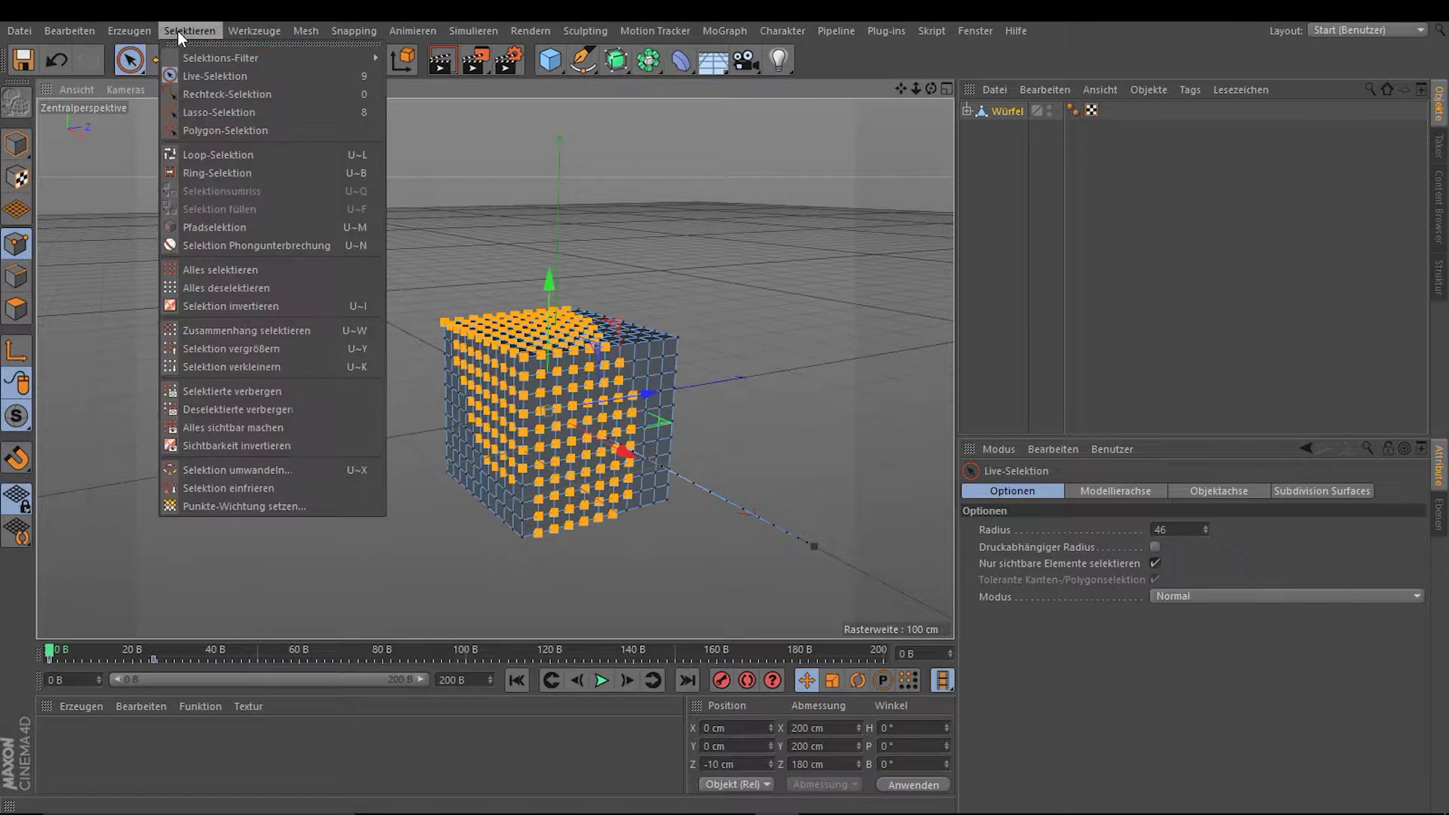
{"action": "left_click", "coordinate": [224, 508]}
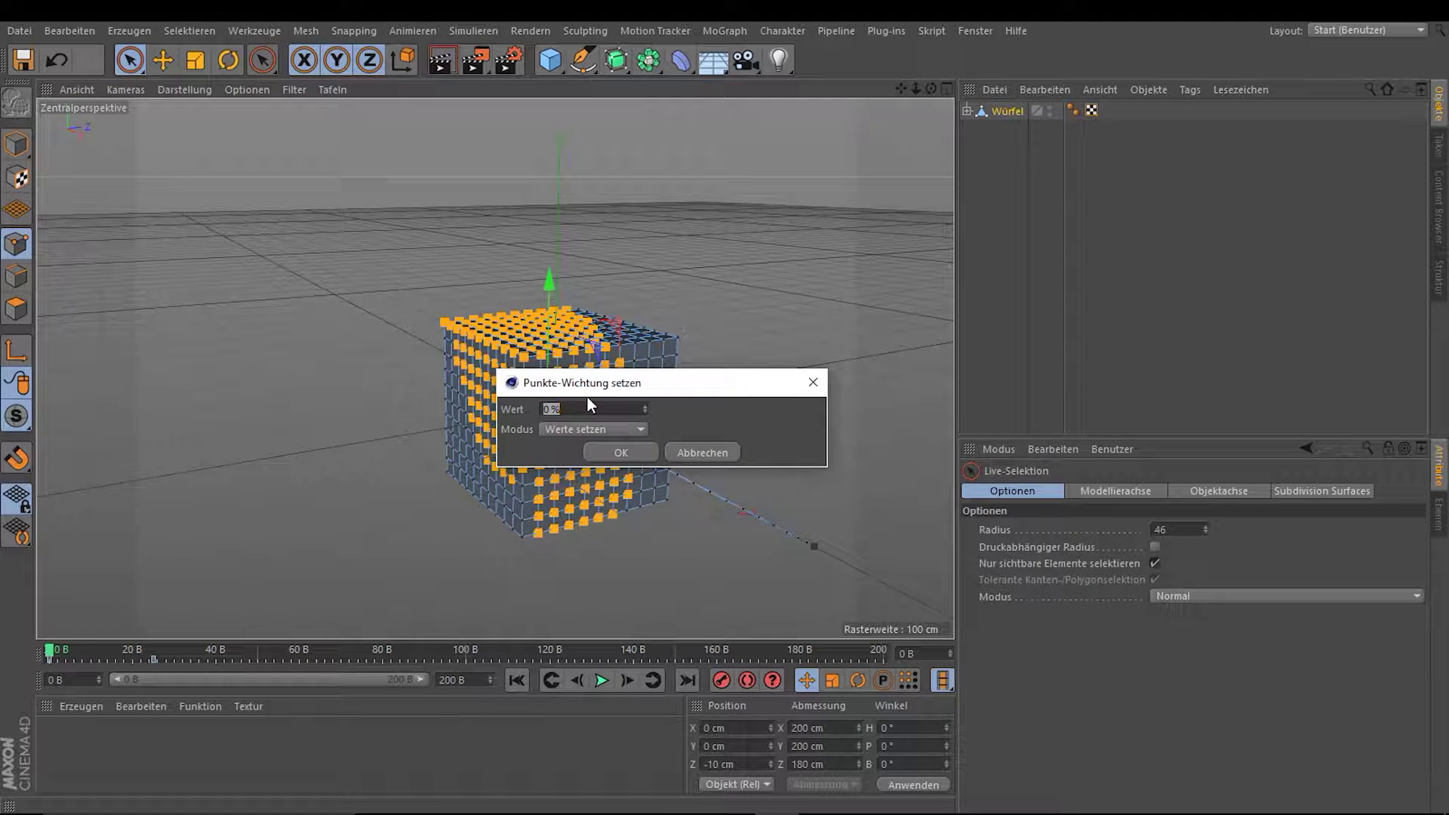
{"action": "type", "text": "0"}
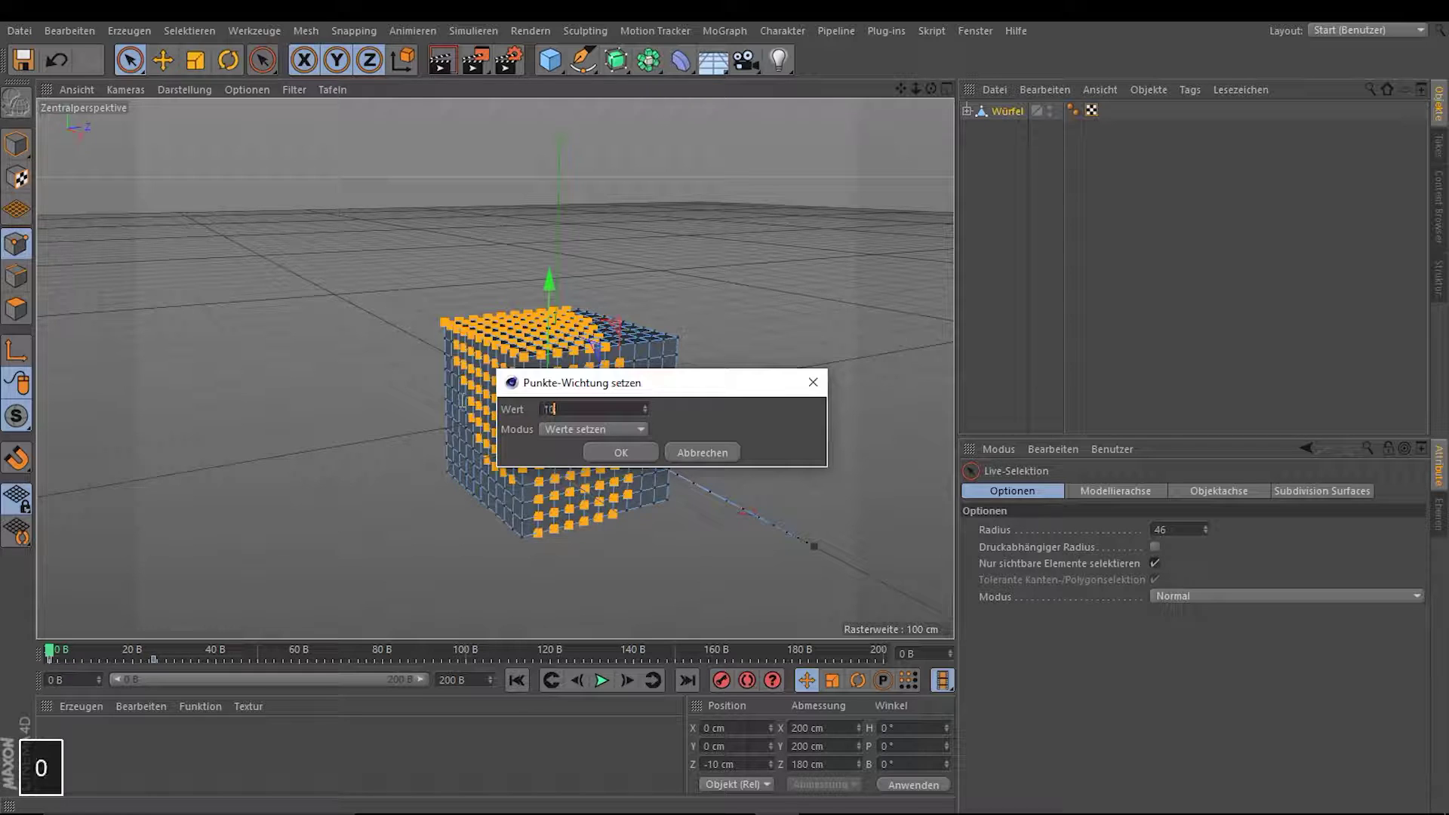
{"action": "key", "text": "Return"}
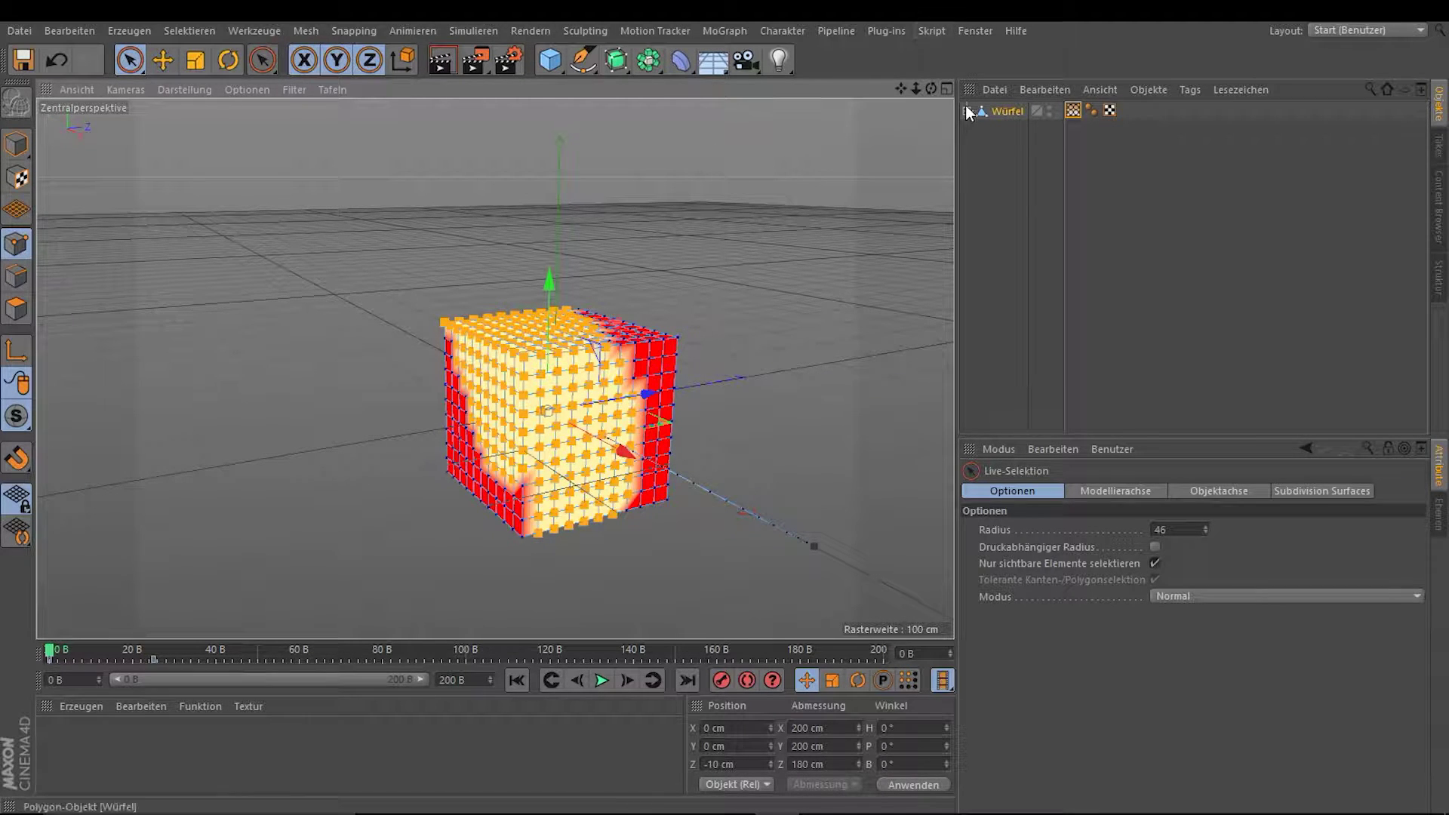
{"action": "left_click", "coordinate": [1040, 130]}
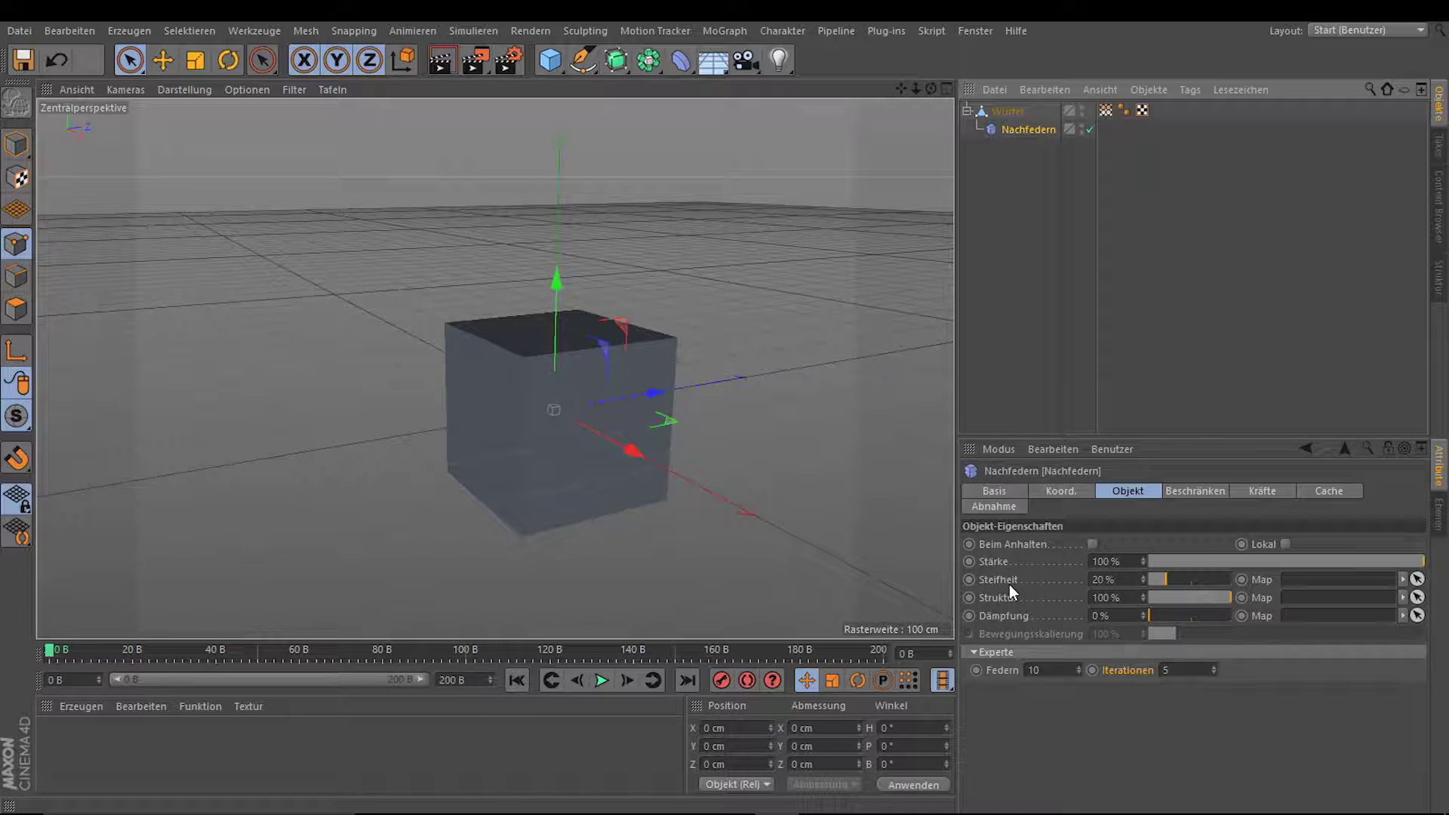
Step: Assign the cube's Vertex-Map as the Nachfedern Steifheit map and start playback
{"action": "mouse_move", "coordinate": [1105, 111]}
{"action": "left_mouse_down"}
{"action": "mouse_move", "coordinate": [1165, 300]}
{"action": "mouse_move", "coordinate": [1317, 580]}
{"action": "left_mouse_up"}
{"action": "scroll", "coordinate": [501, 297], "scroll_direction": "down", "scroll_amount": 3}
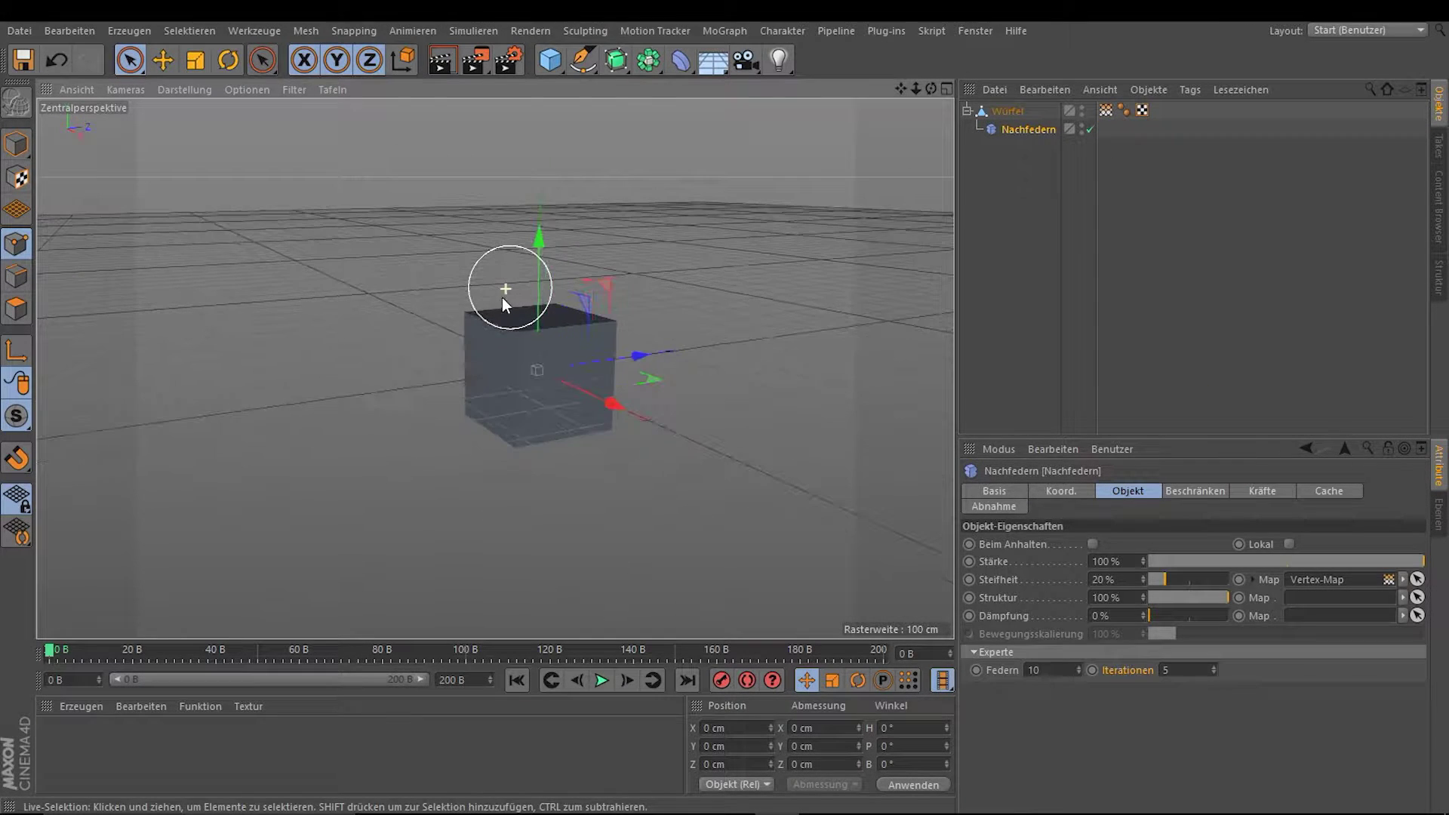
{"action": "left_click", "coordinate": [163, 60]}
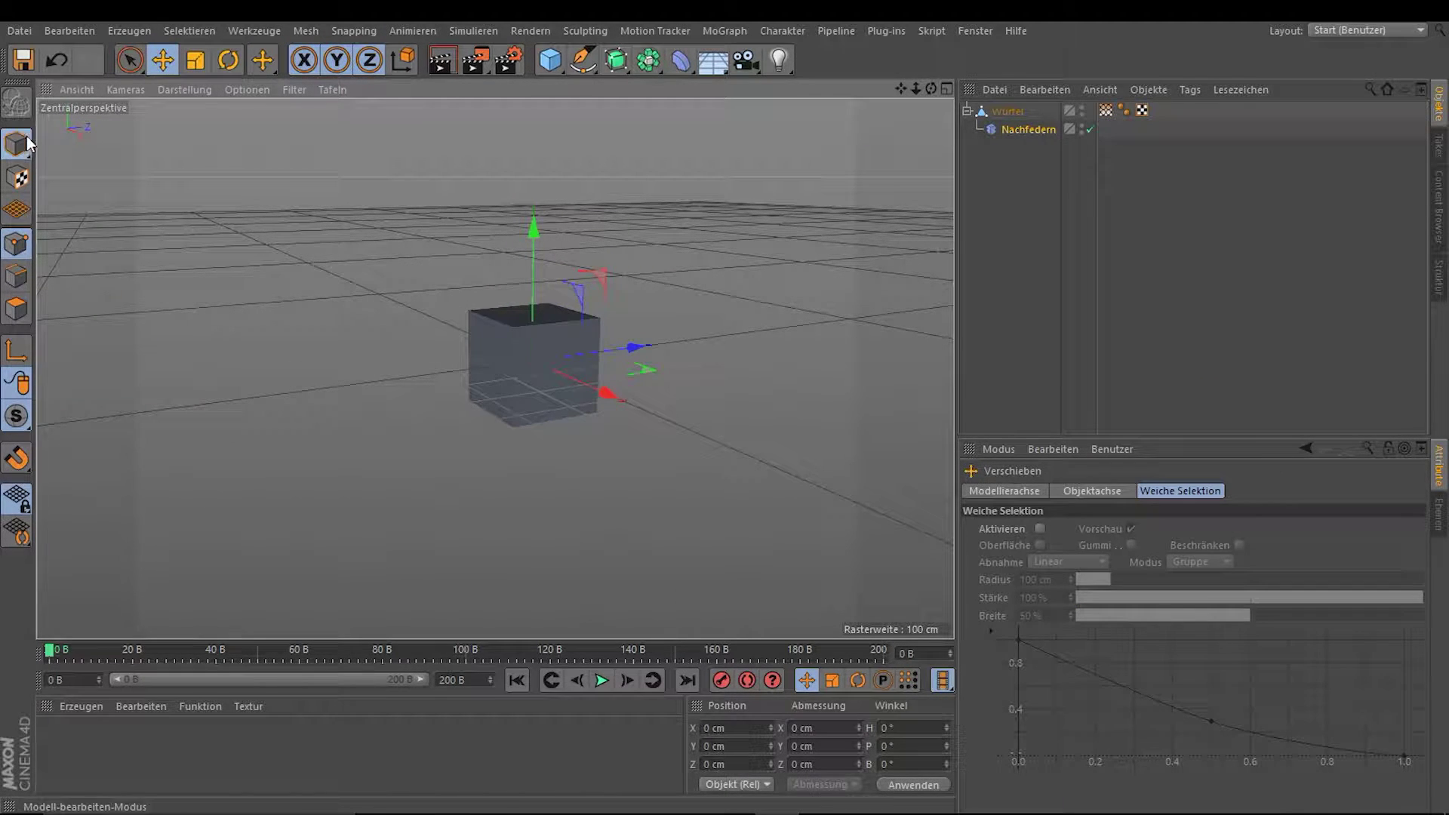
{"action": "left_click", "coordinate": [605, 680]}
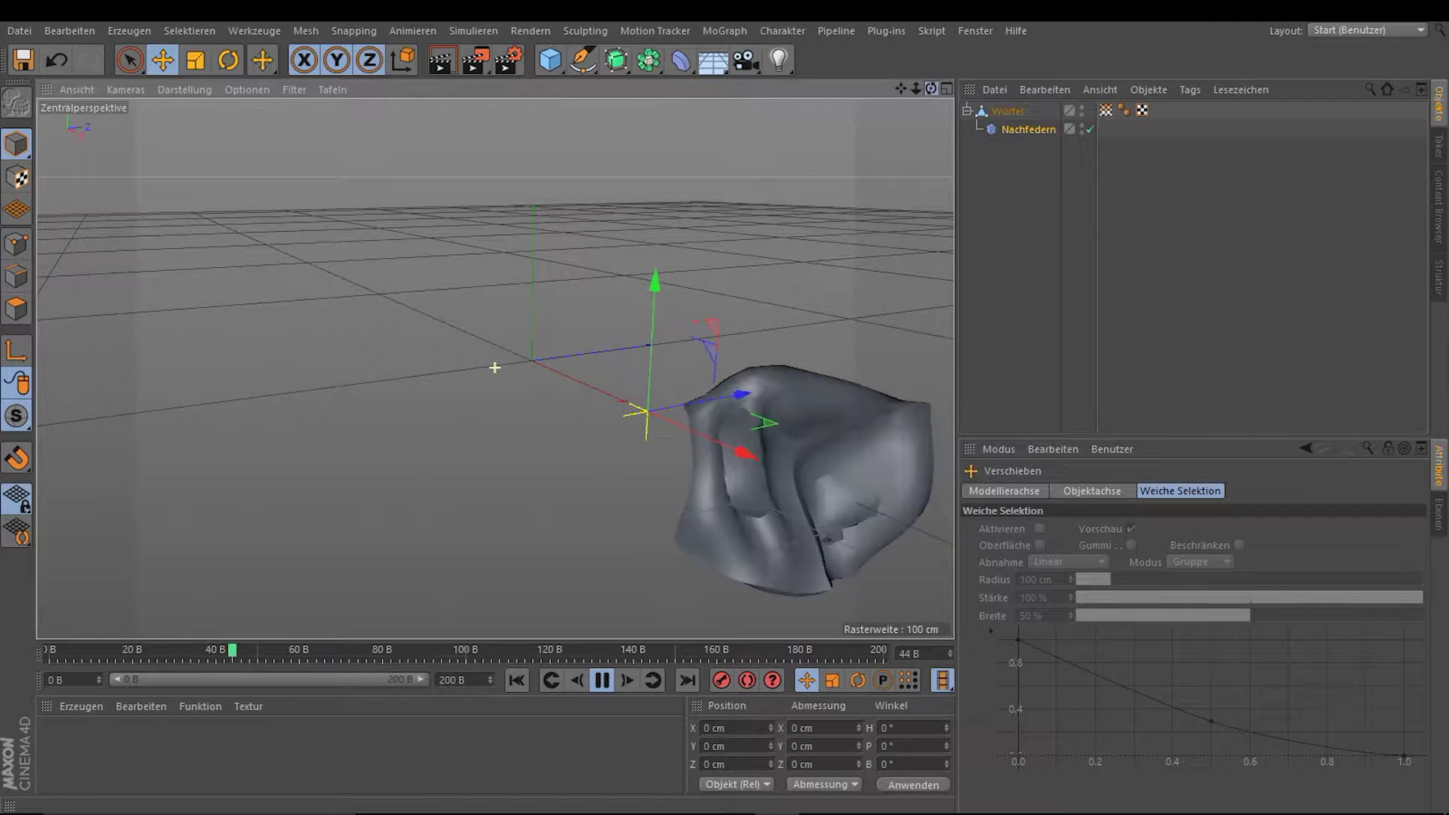
Step: Raise the Nachfedern stiffness to 100% while watching the cube jiggle
{"action": "left_click_drag", "start_coordinate": [904, 89], "coordinate": [868, 105]}
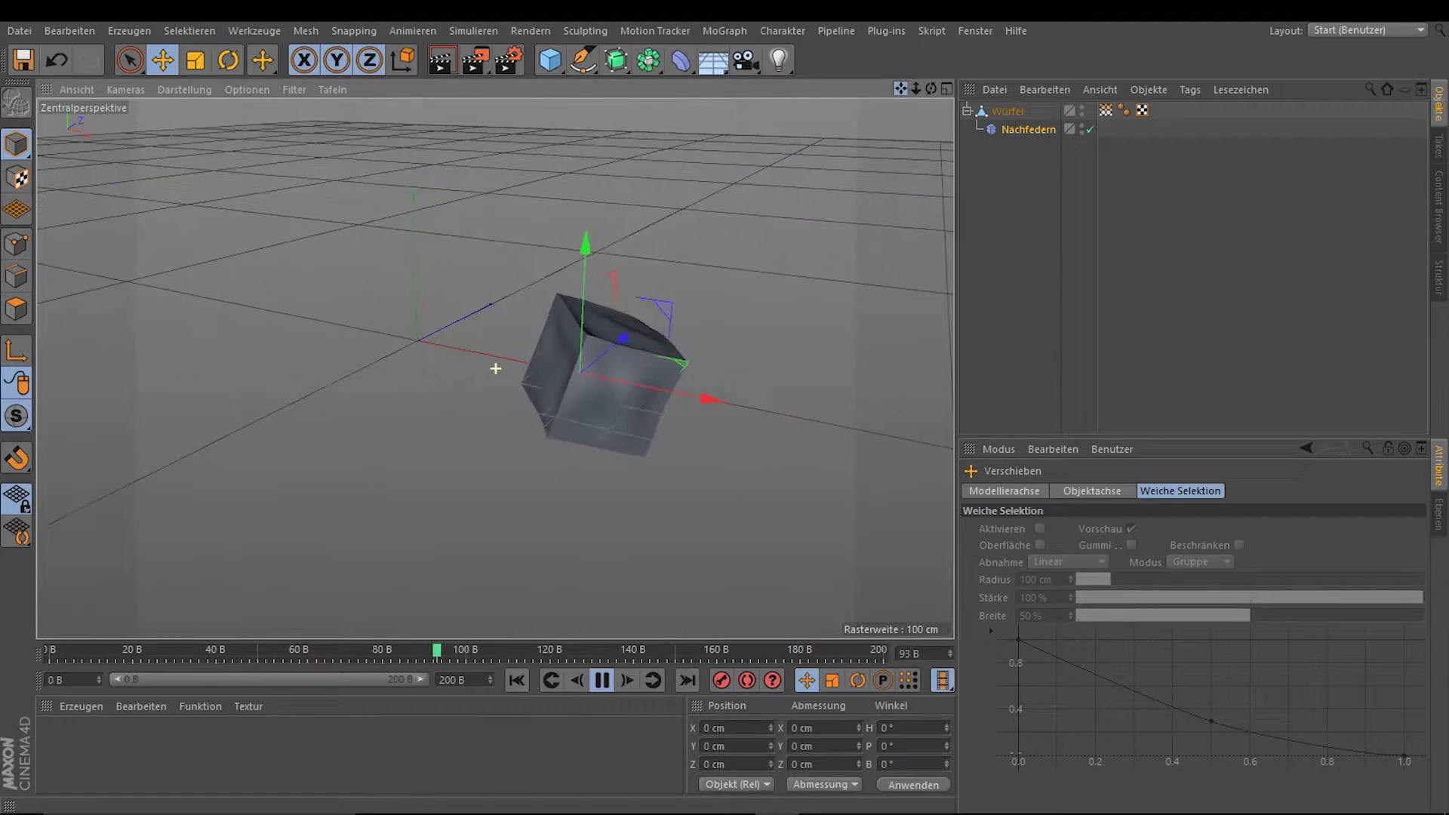
{"action": "left_click_drag", "start_coordinate": [495, 369], "coordinate": [726, 247]}
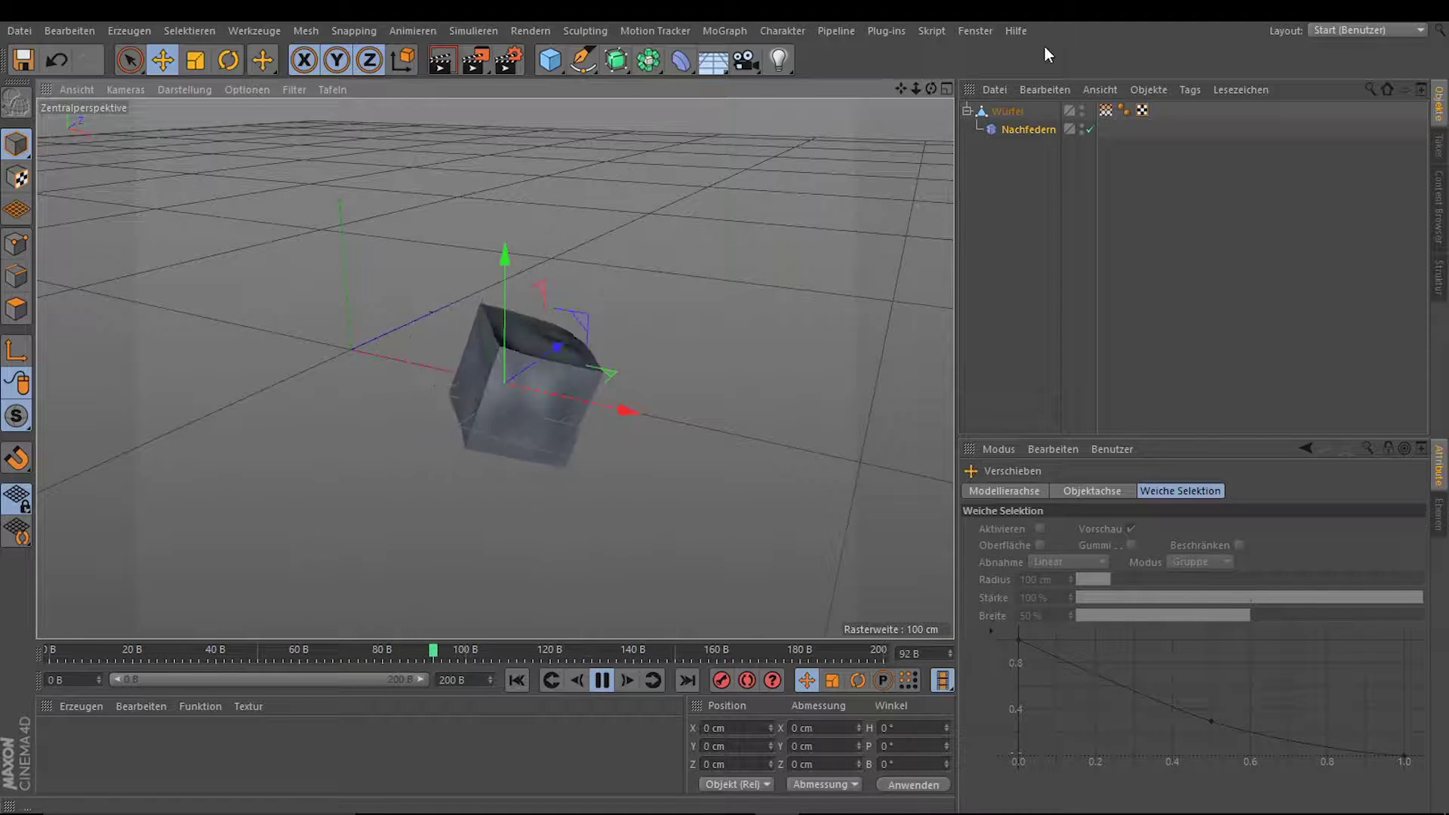
{"action": "left_click", "coordinate": [1029, 129]}
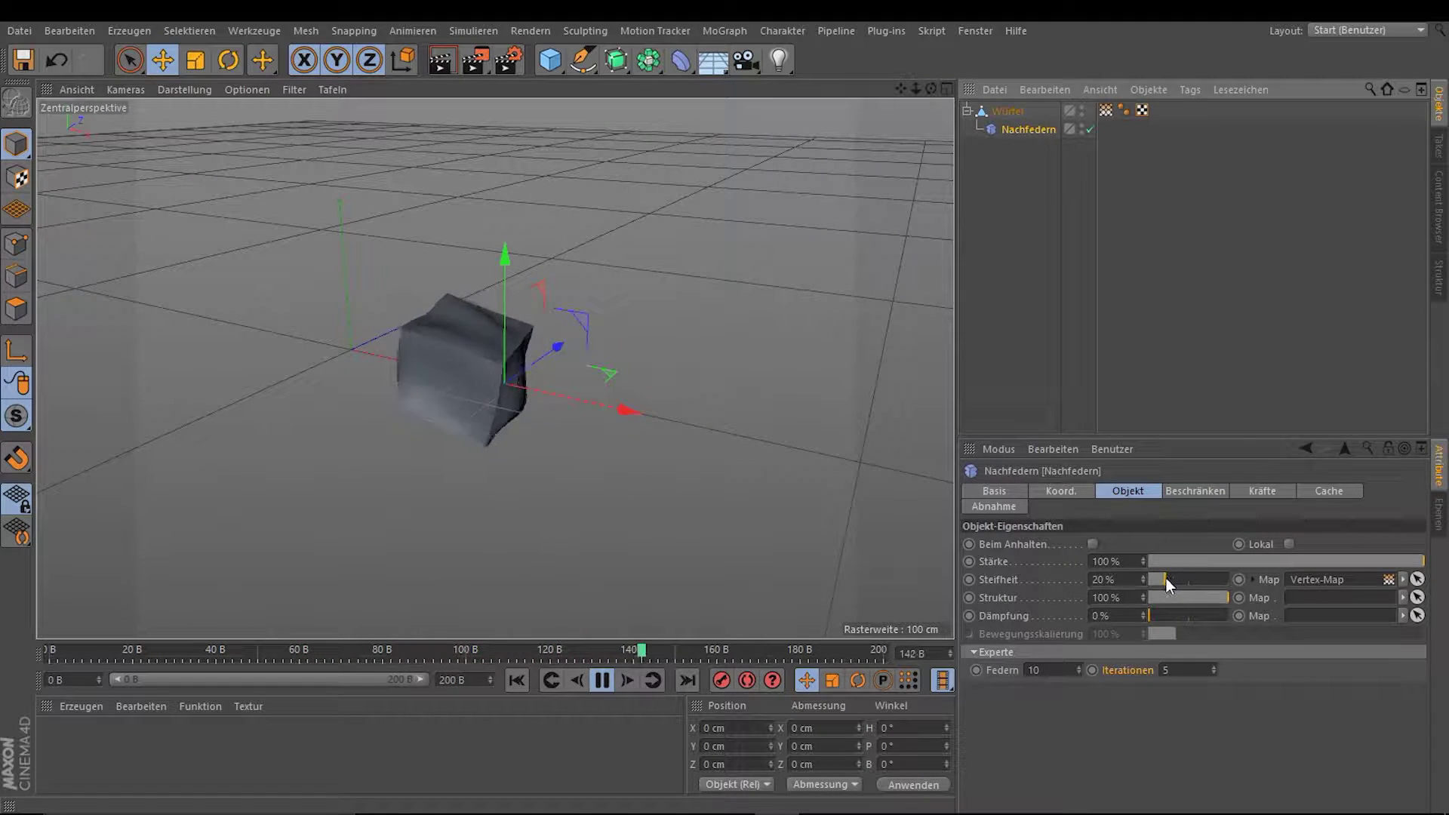
{"action": "left_click_drag", "start_coordinate": [1165, 578], "coordinate": [1355, 583]}
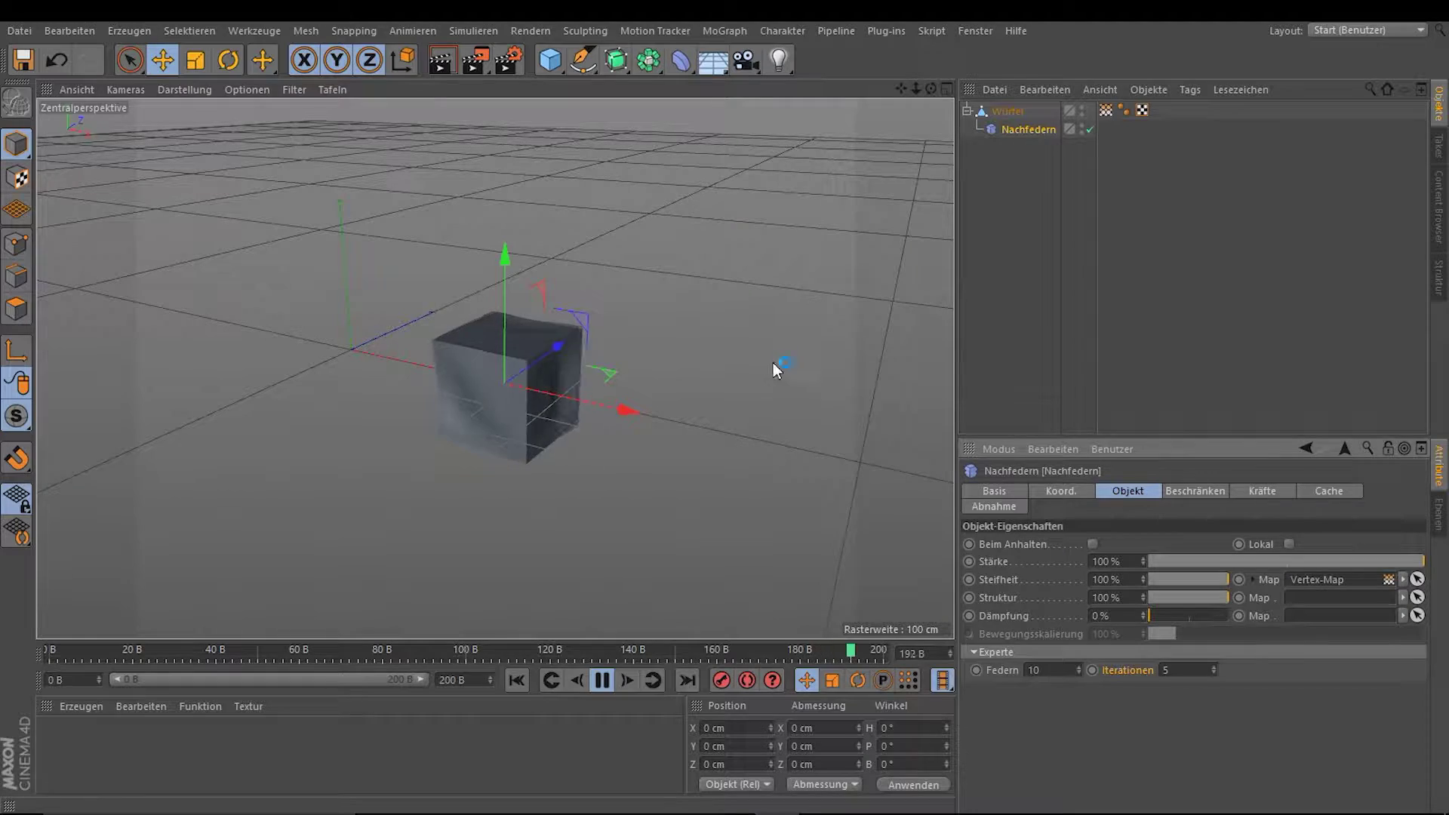
{"action": "left_click_drag", "start_coordinate": [773, 362], "coordinate": [348, 354], "text": "alt"}
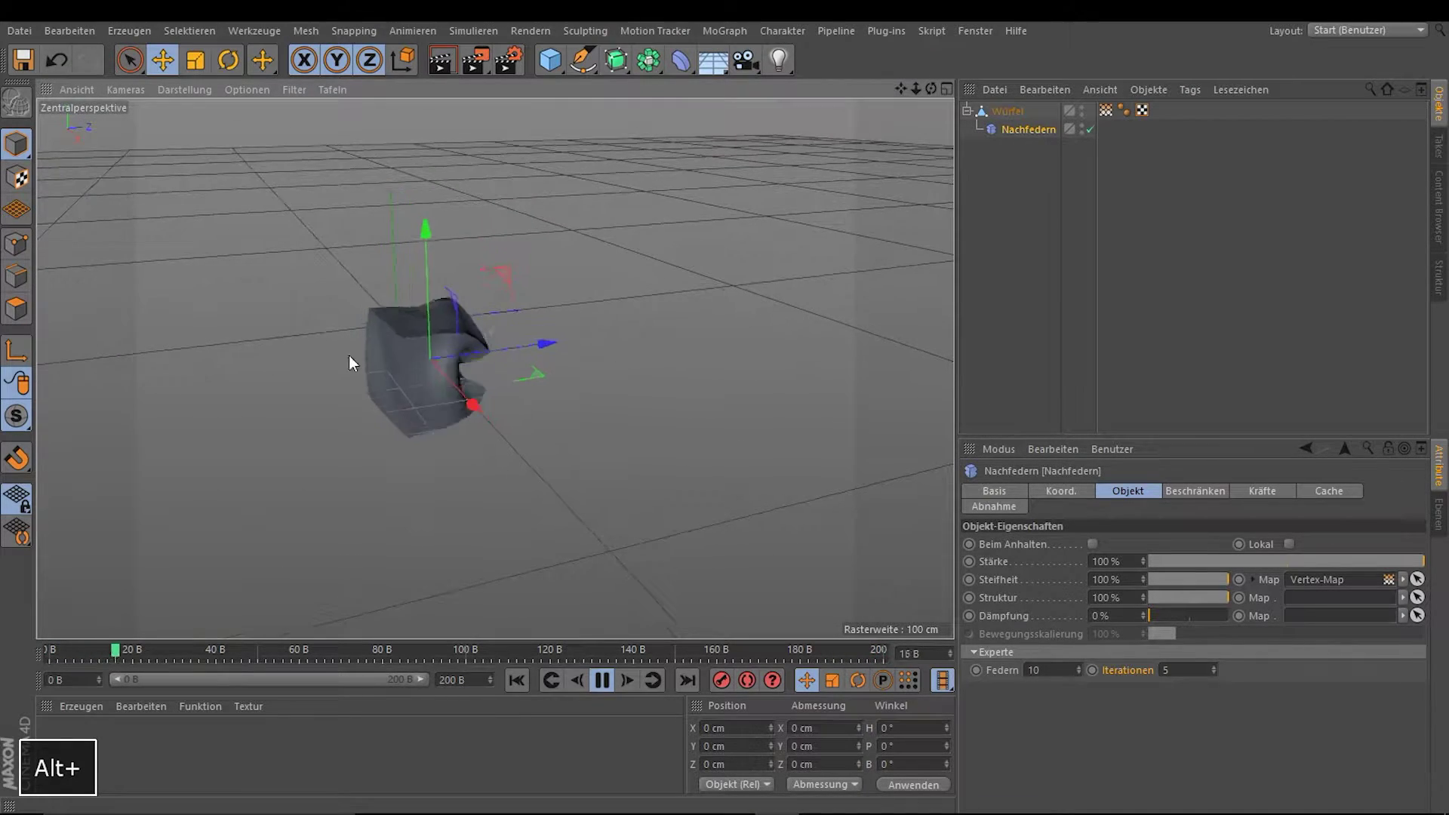
Step: Inspect the cube's vertex map weights from several angles
{"action": "double_click", "coordinate": [1105, 110]}
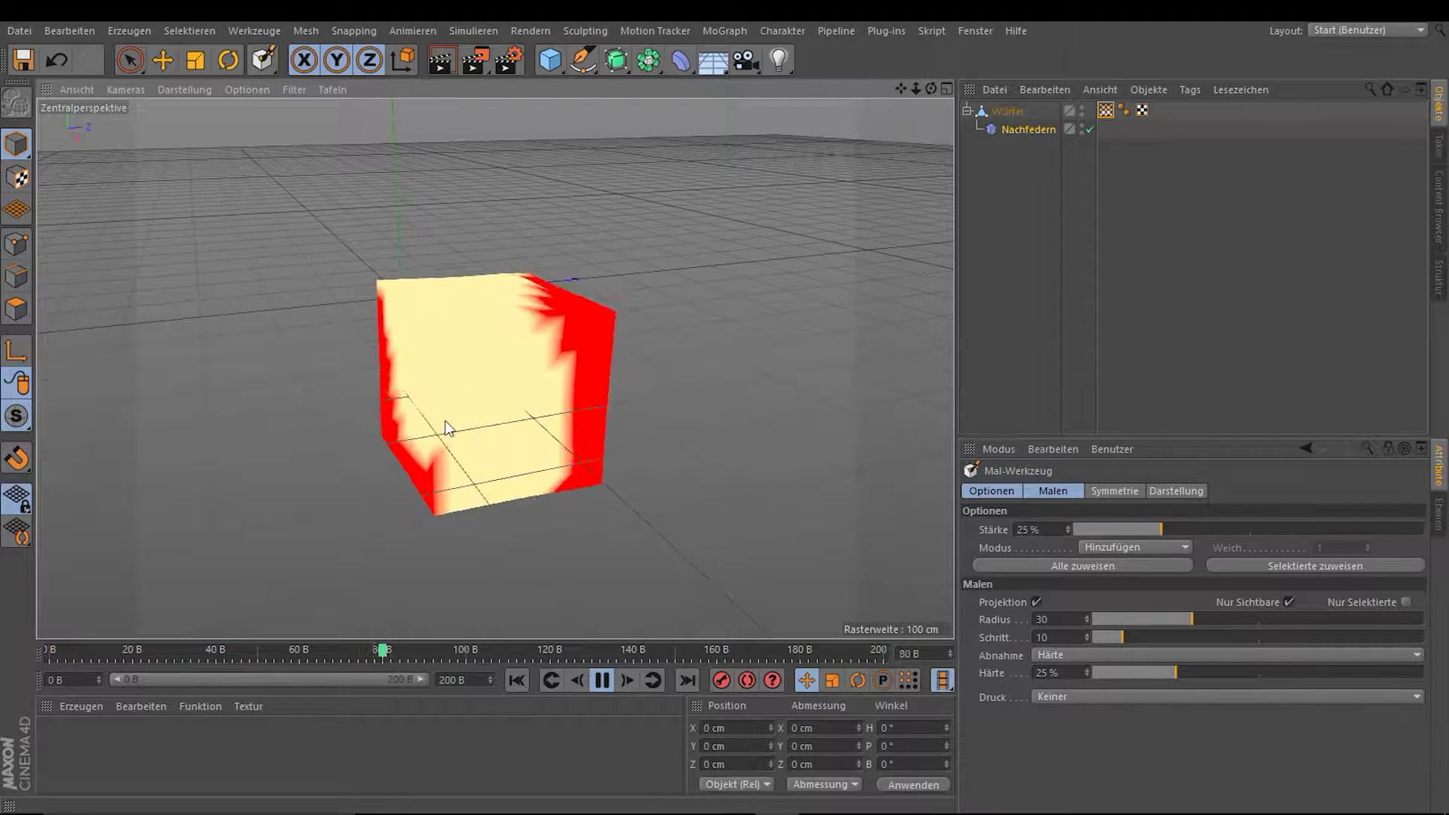
{"action": "mouse_move", "coordinate": [445, 428]}
{"action": "left_mouse_down", "text": "alt"}
{"action": "mouse_move", "coordinate": [566, 405]}
{"action": "mouse_move", "coordinate": [463, 404]}
{"action": "mouse_move", "coordinate": [507, 305]}
{"action": "left_mouse_up", "text": "alt"}
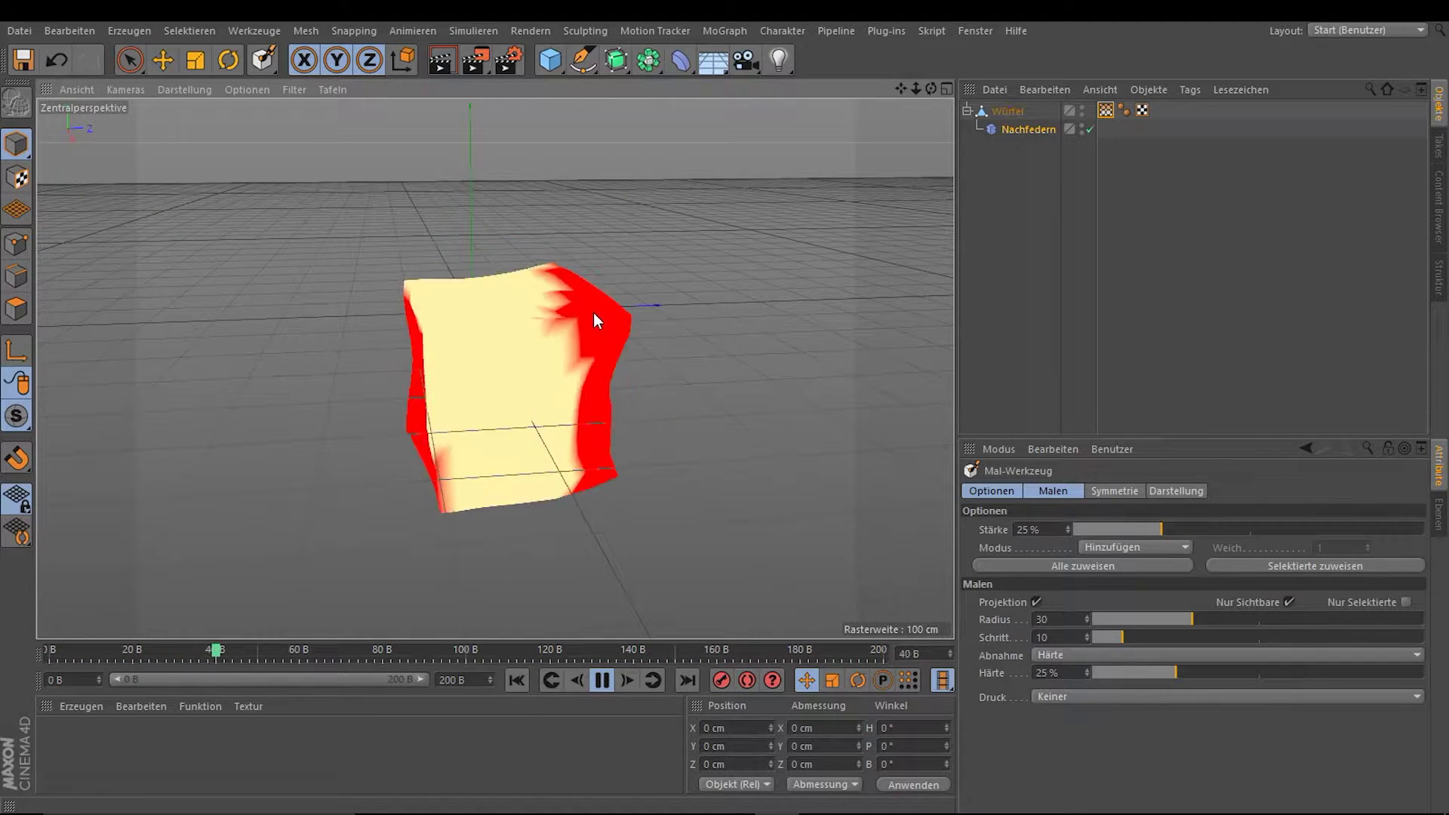
{"action": "mouse_move", "coordinate": [649, 355]}
{"action": "left_mouse_down", "text": "alt"}
{"action": "mouse_move", "coordinate": [656, 317]}
{"action": "mouse_move", "coordinate": [608, 365]}
{"action": "left_mouse_up", "text": "alt"}
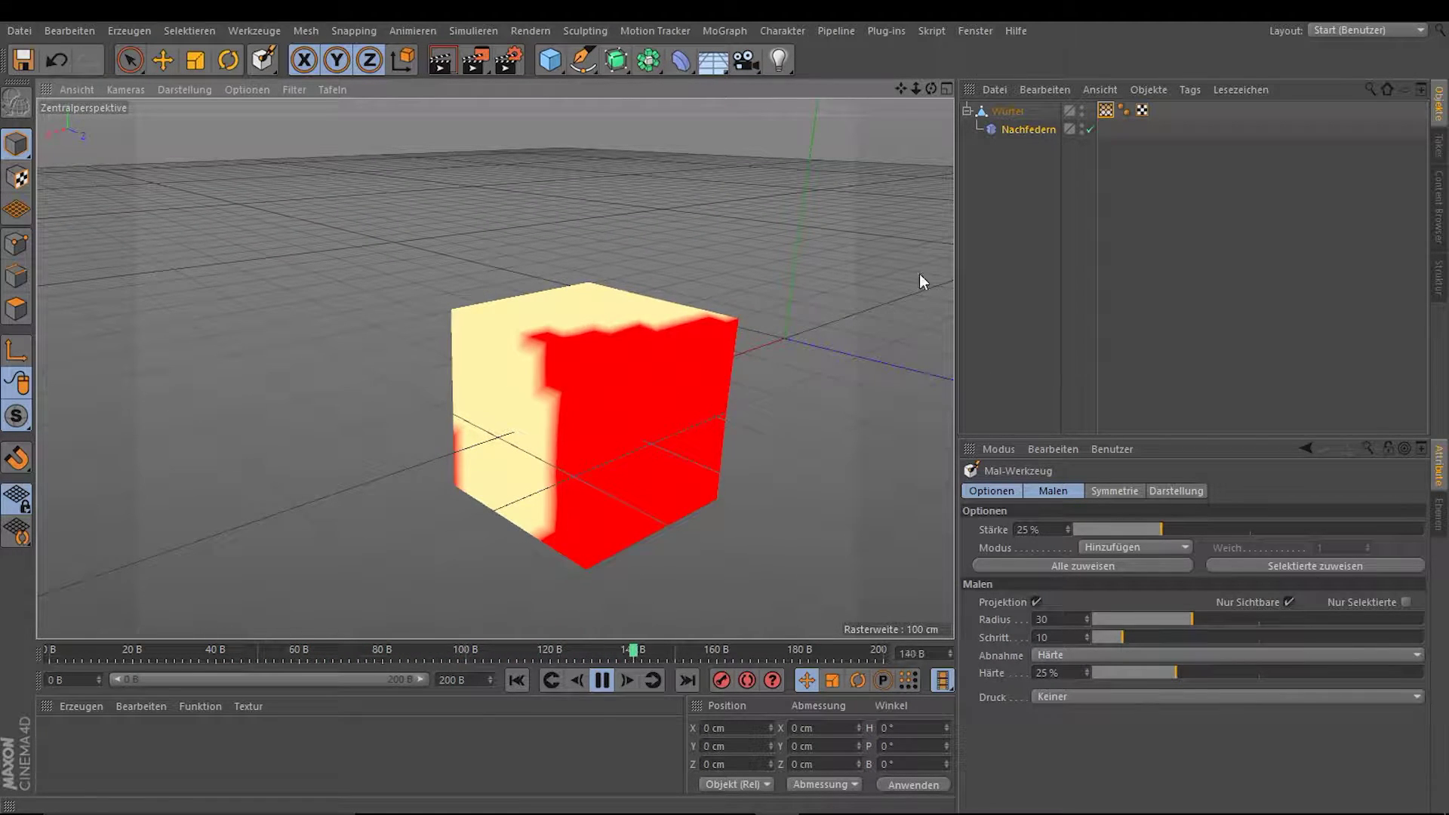
{"action": "left_click", "coordinate": [1103, 112]}
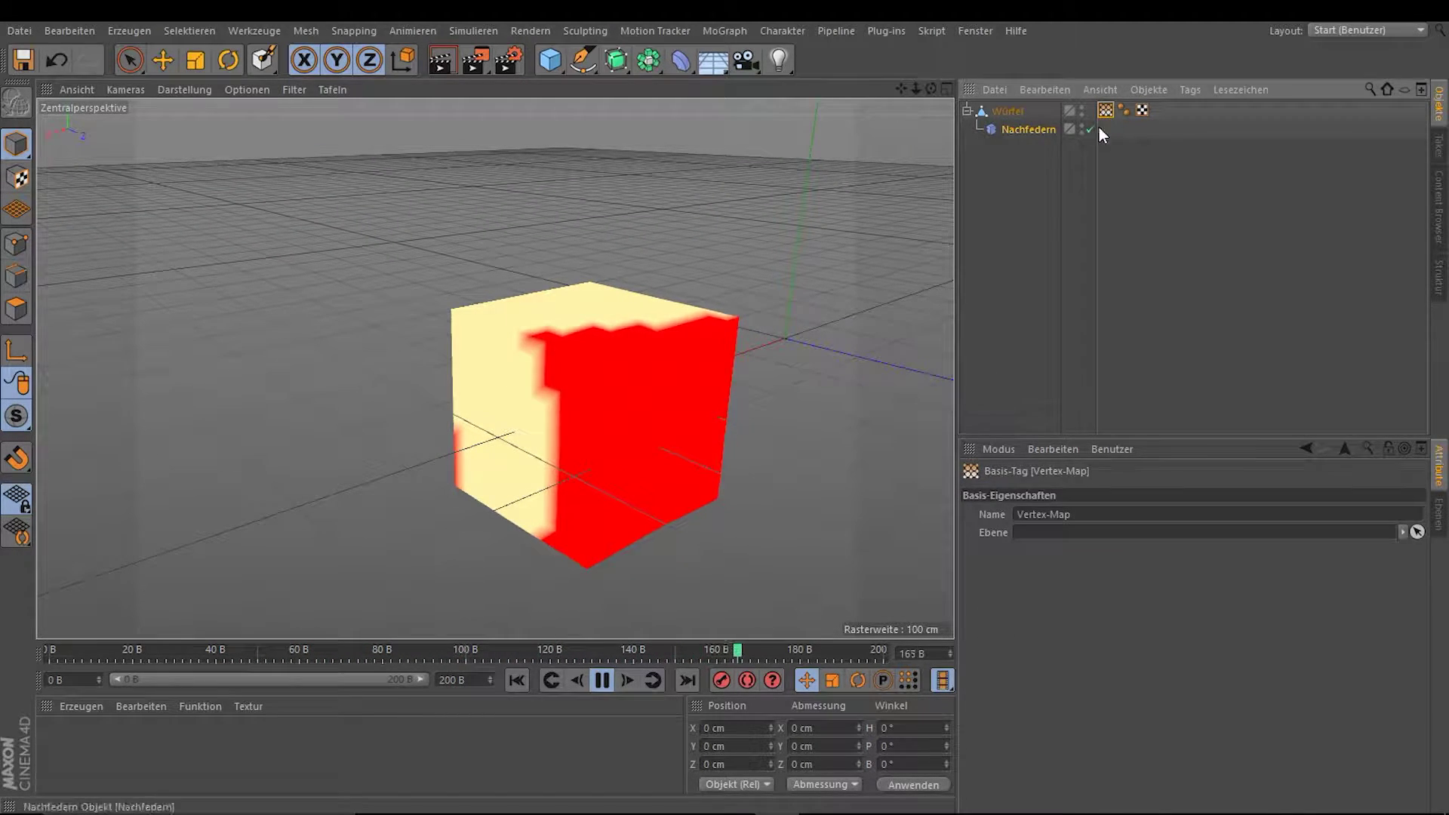
{"action": "left_click", "coordinate": [1021, 131]}
{"action": "mouse_move", "coordinate": [515, 274]}
{"action": "left_mouse_down", "text": "alt"}
{"action": "mouse_move", "coordinate": [672, 333]}
{"action": "mouse_move", "coordinate": [843, 332]}
{"action": "left_mouse_up", "text": "alt"}
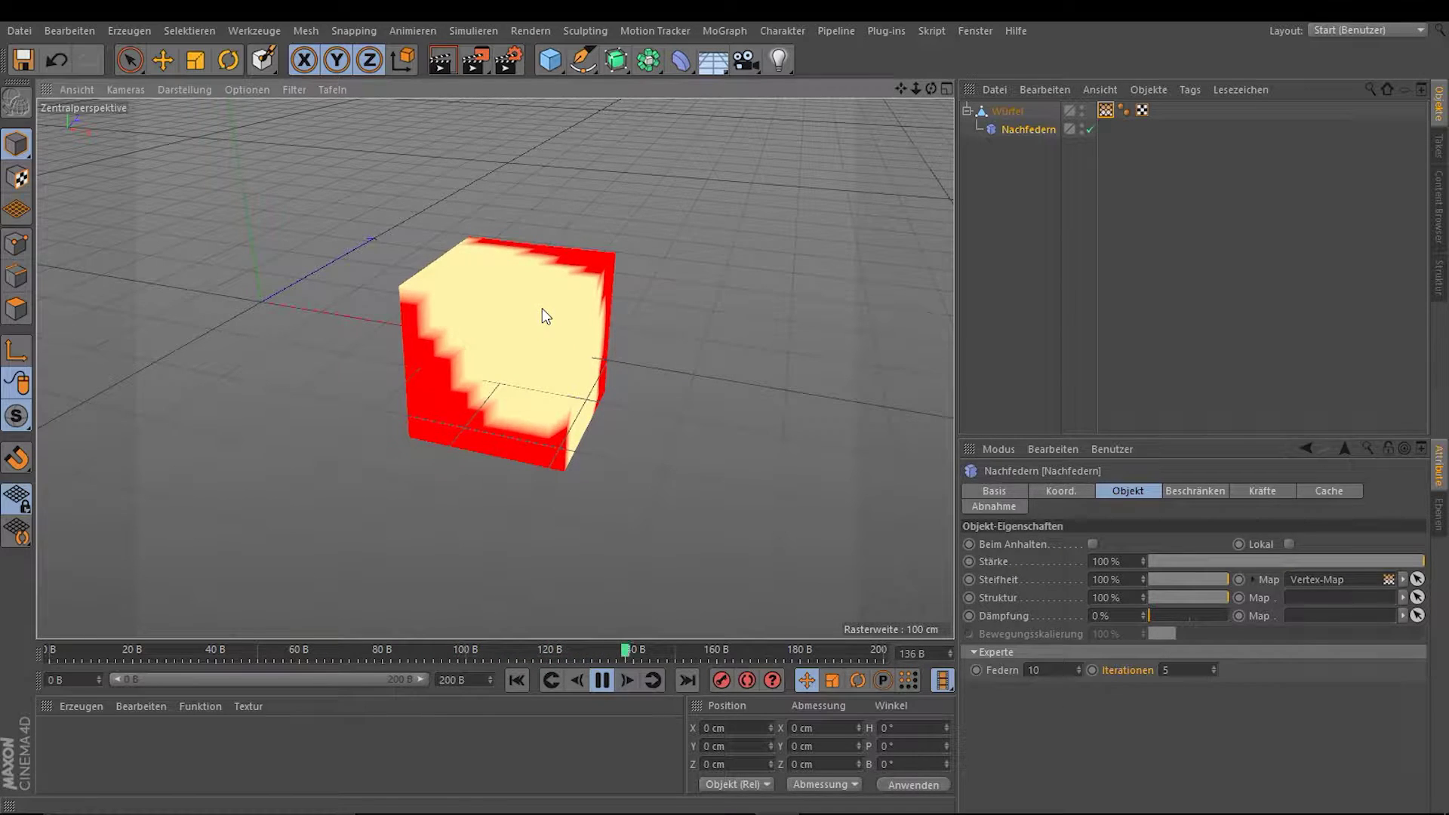
Step: Stop playback and delete the Vertex-Map tag from Würfel
{"action": "key", "text": "ctrl+z"}
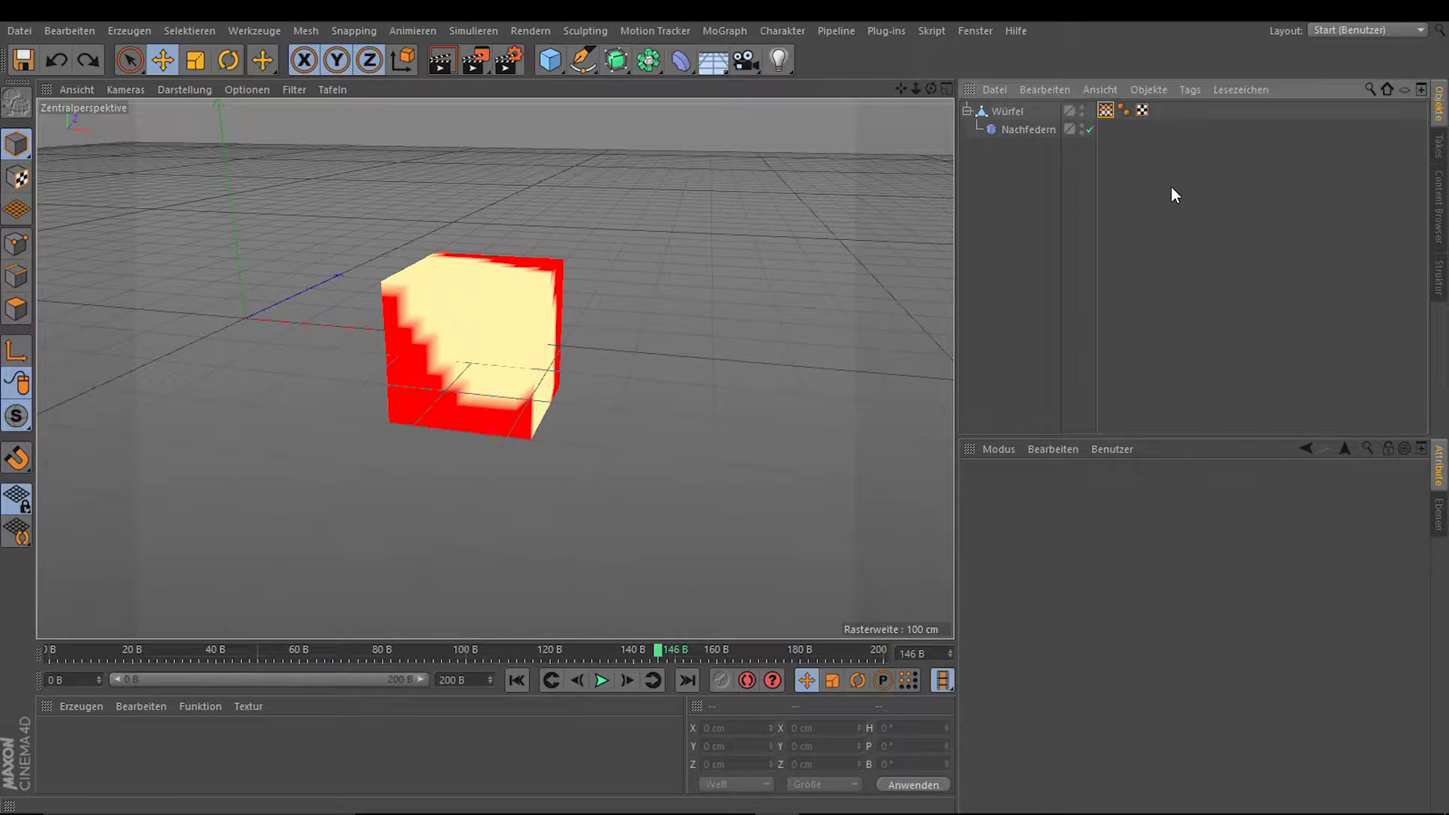
{"action": "left_click", "coordinate": [1106, 112]}
{"action": "key", "text": "Delete"}
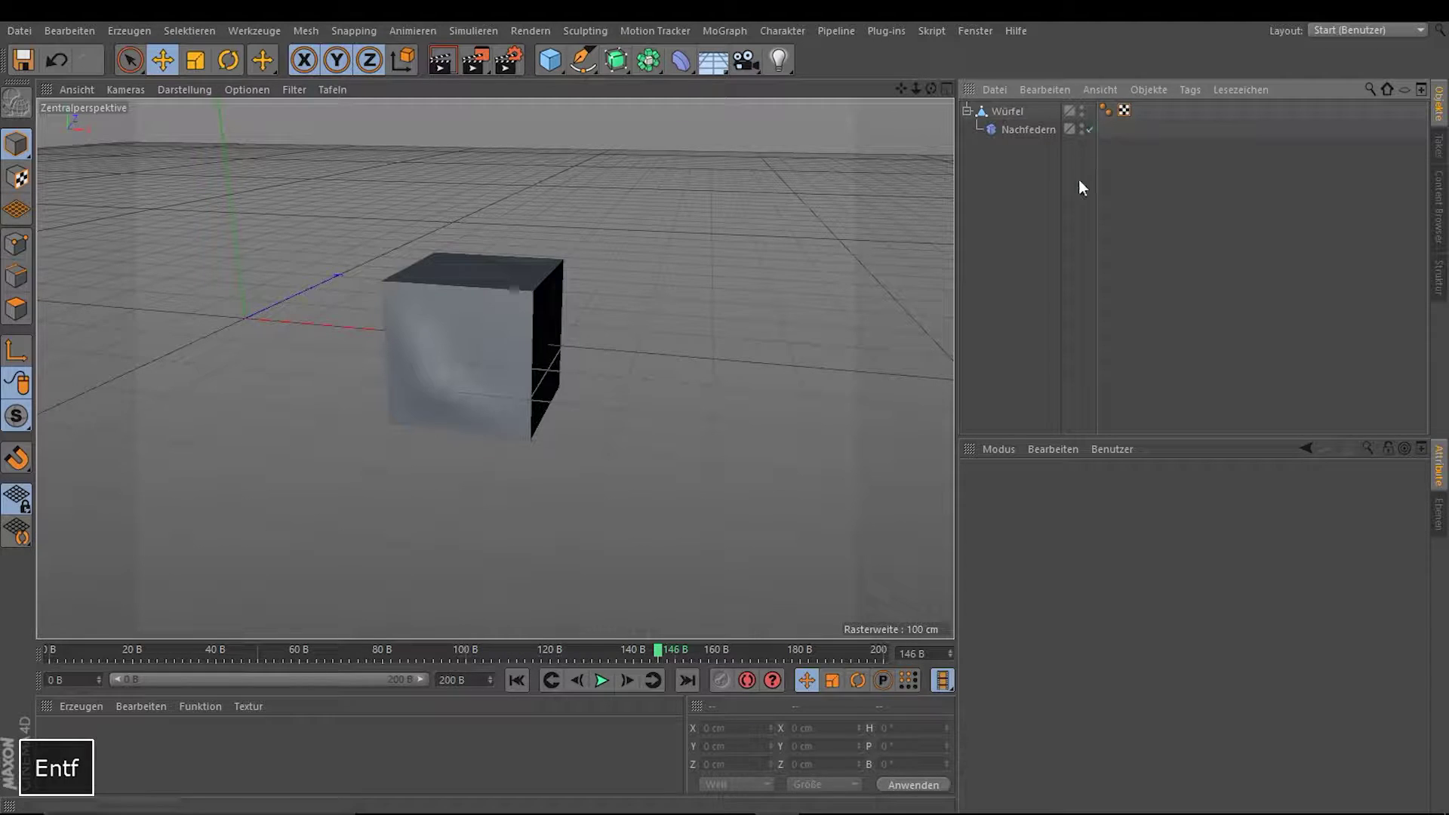
Step: Rewind to the first frame and show the Nachfedern deformer's forces settings
{"action": "left_click", "coordinate": [516, 679]}
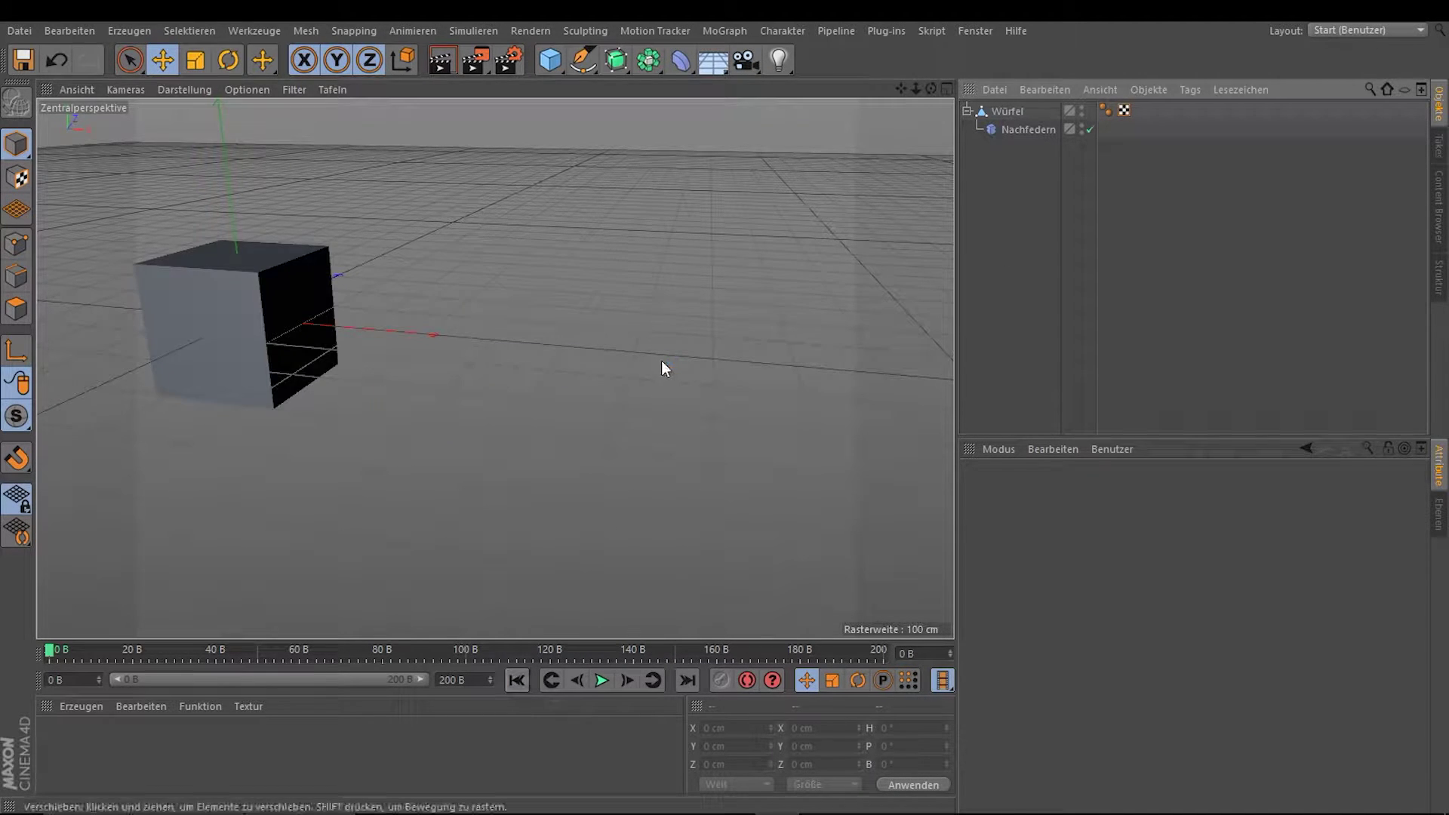
{"action": "left_click_drag", "start_coordinate": [661, 360], "coordinate": [816, 240], "text": "alt"}
{"action": "left_click", "coordinate": [1038, 129]}
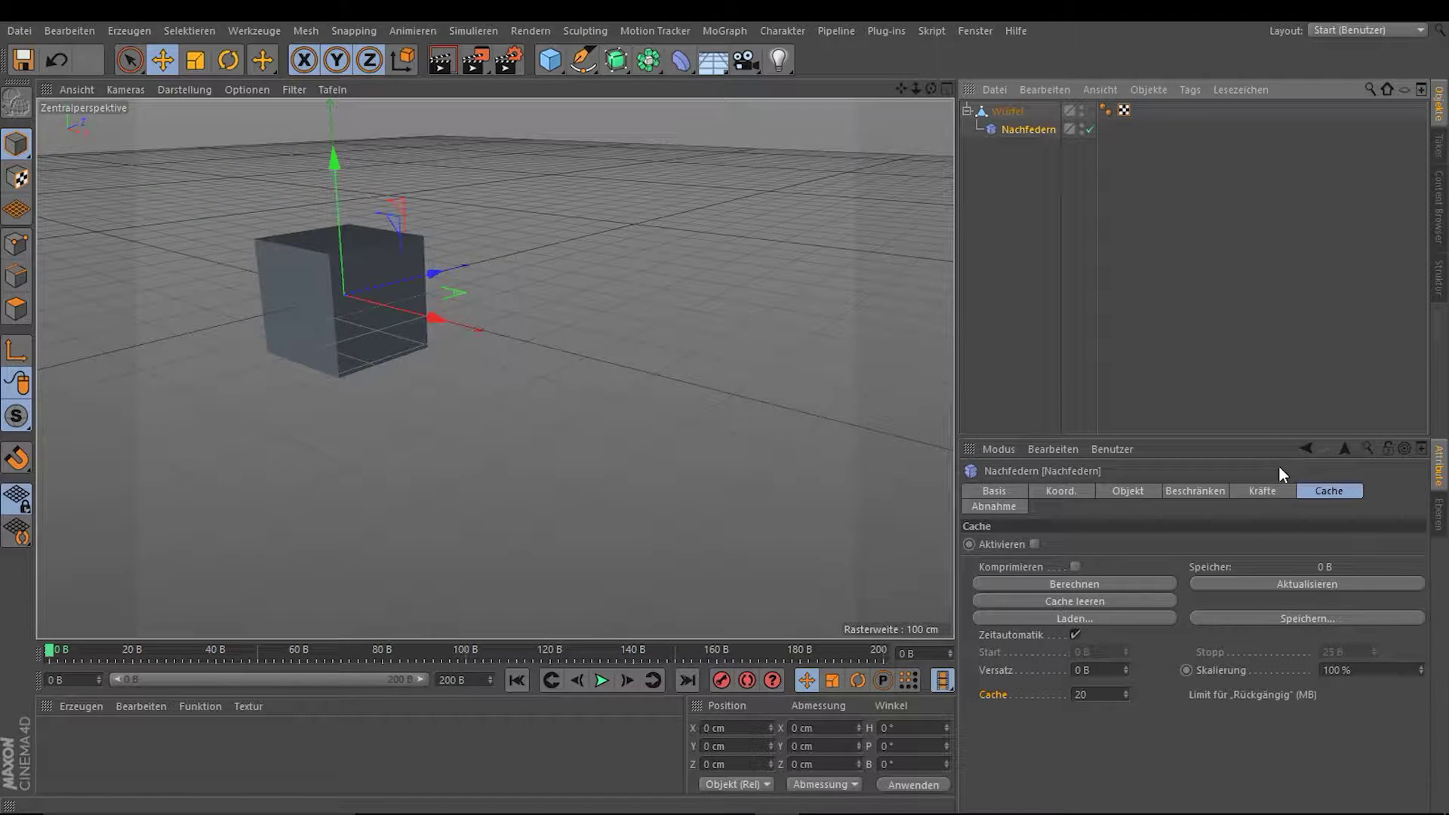
{"action": "left_click", "coordinate": [1256, 492]}
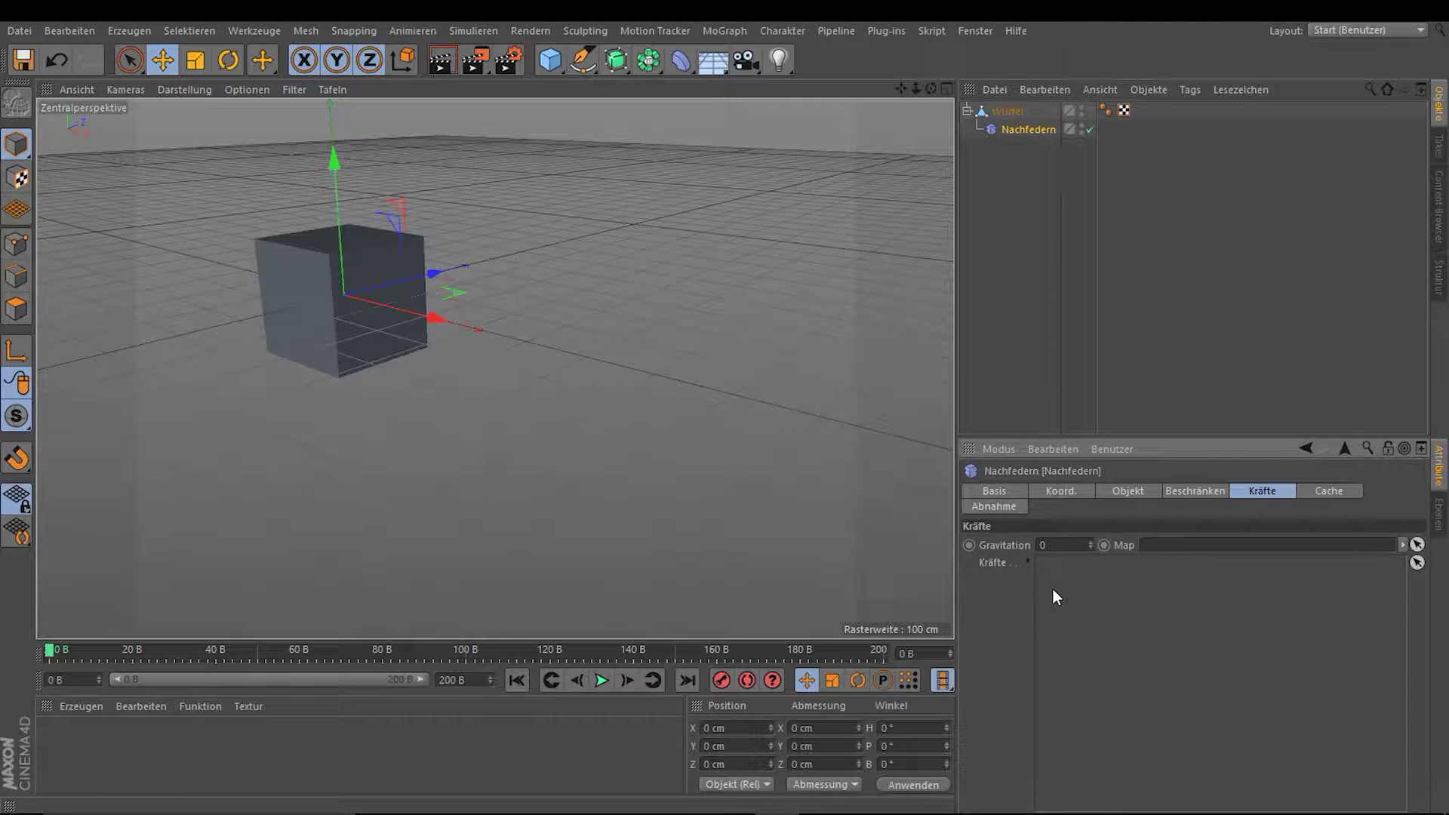
Step: Add a Turbulenz force to Nachfedern's Kräfte list and play the simulation
{"action": "left_click", "coordinate": [476, 31]}
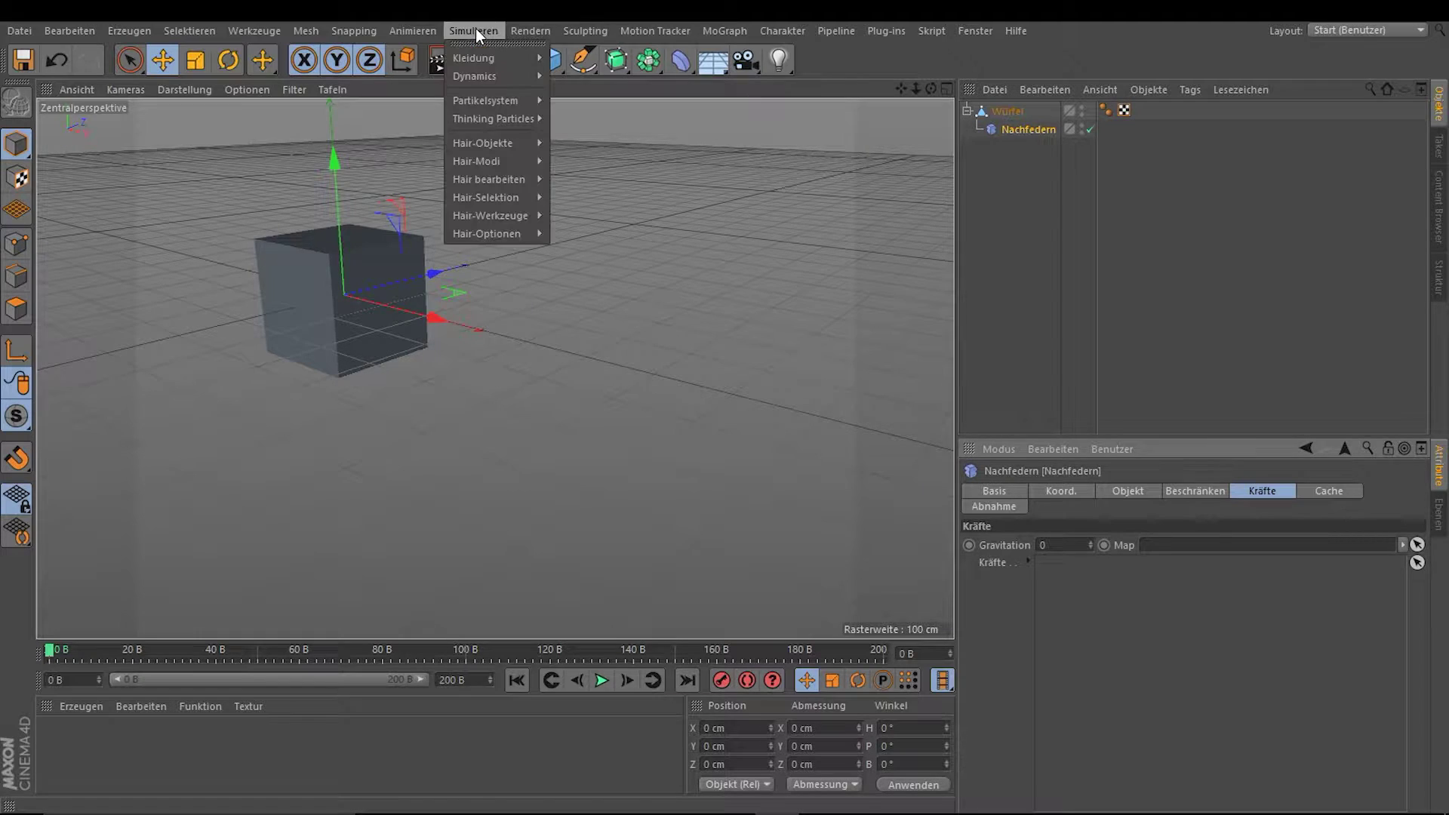
{"action": "mouse_move", "coordinate": [487, 100]}
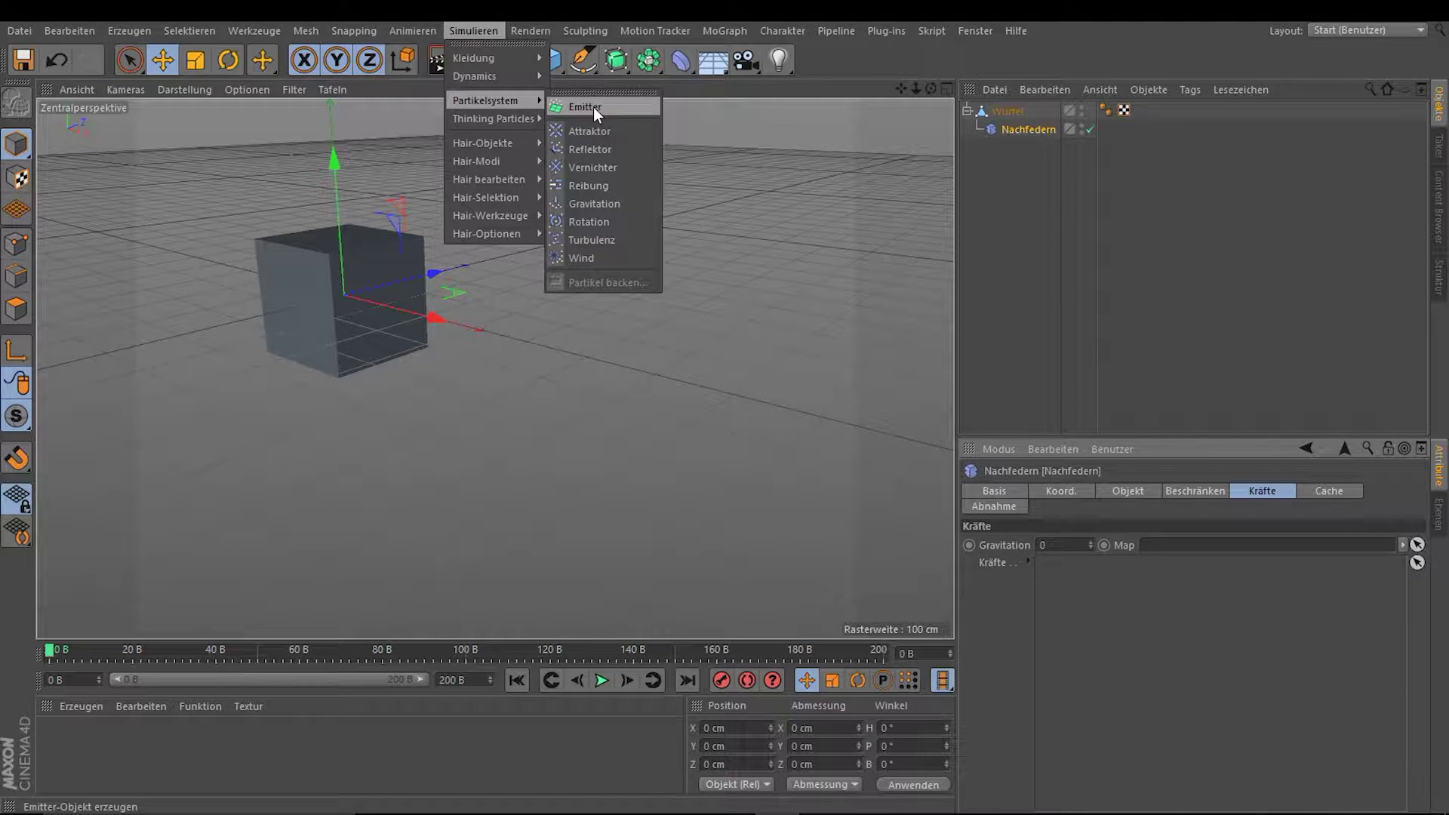
{"action": "left_click", "coordinate": [595, 239]}
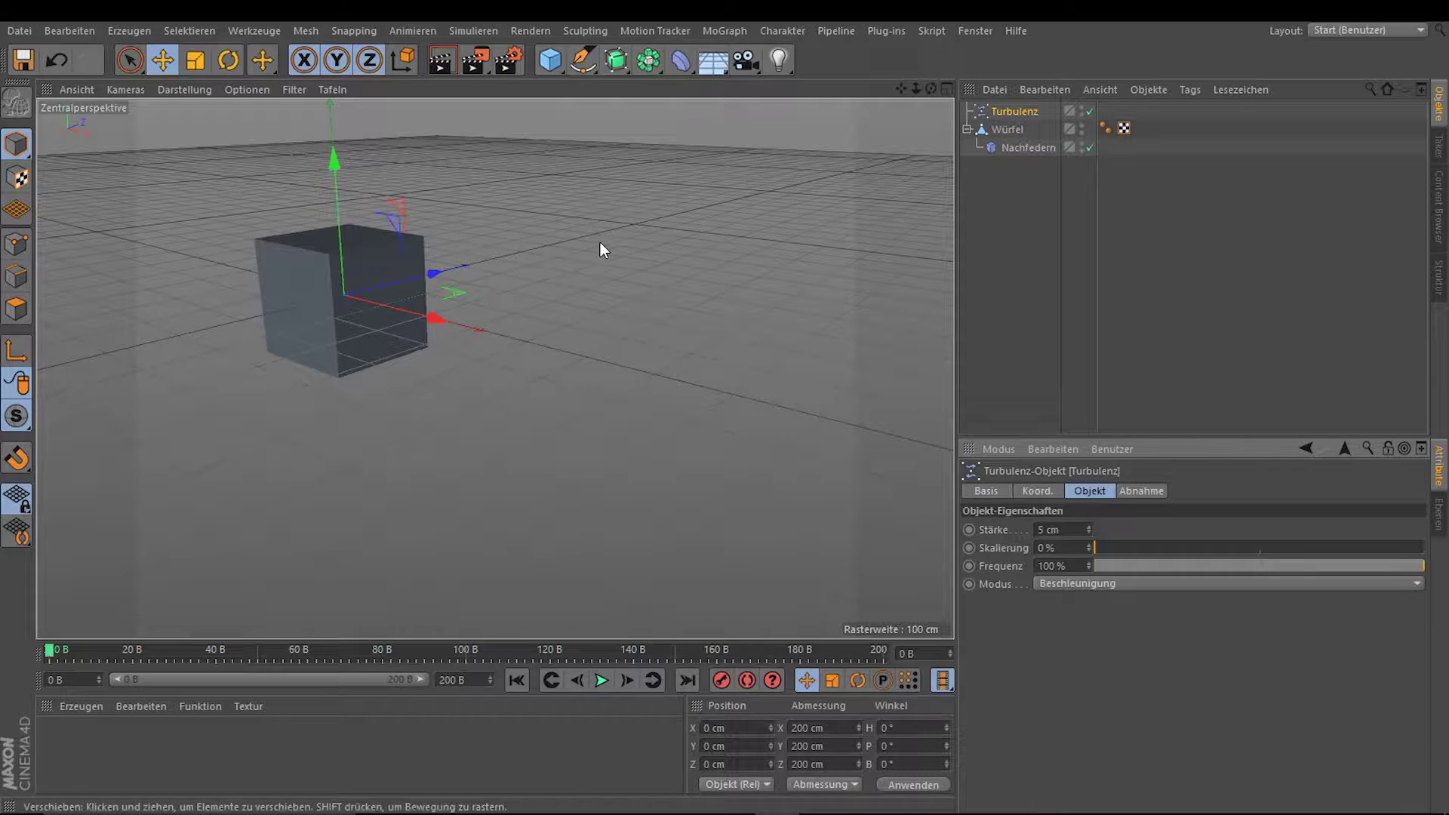
{"action": "left_click", "coordinate": [1033, 147]}
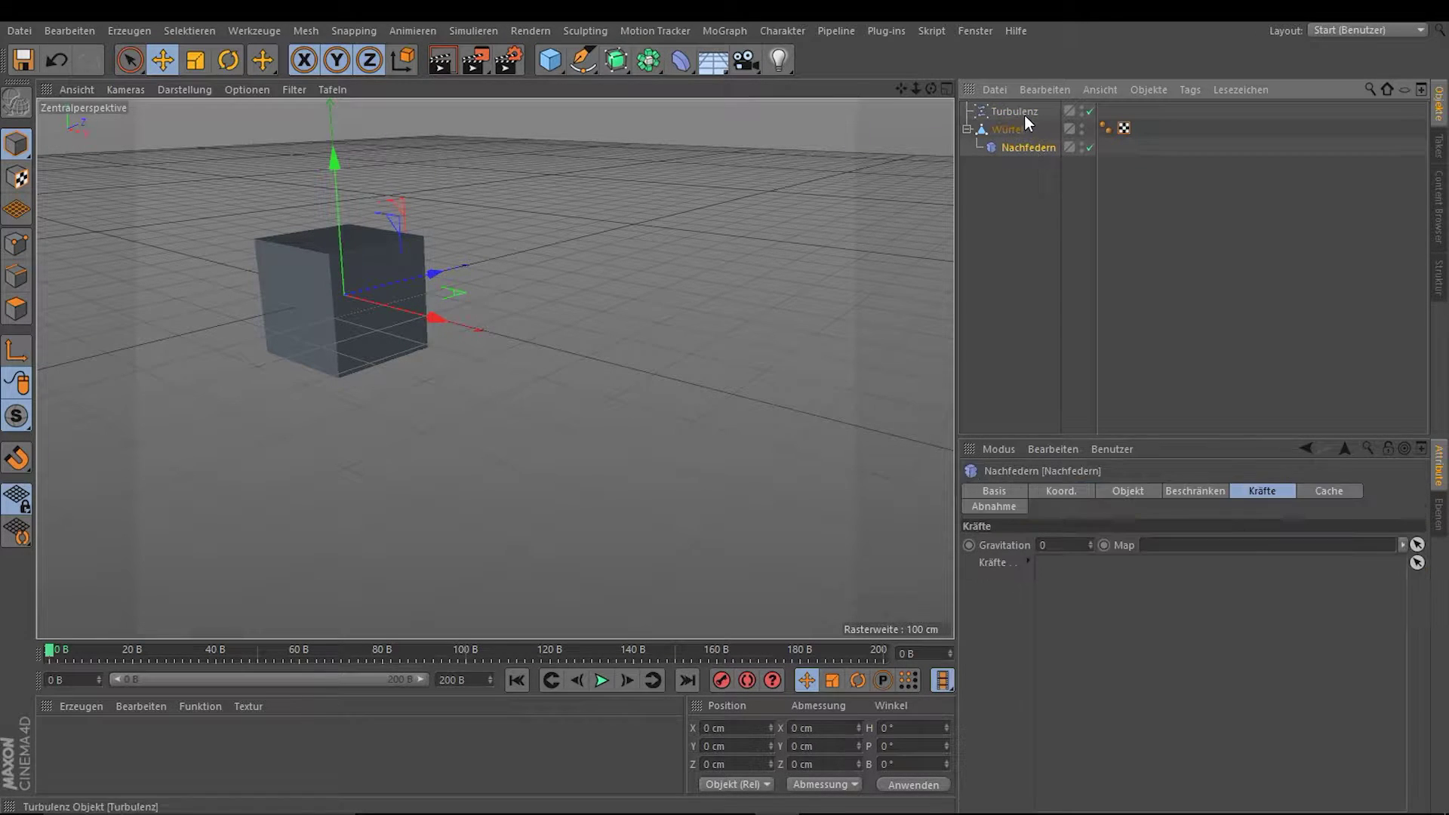
{"action": "left_click_drag", "start_coordinate": [1025, 115], "coordinate": [1035, 147]}
{"action": "left_click_drag", "start_coordinate": [1066, 584], "coordinate": [1066, 584]}
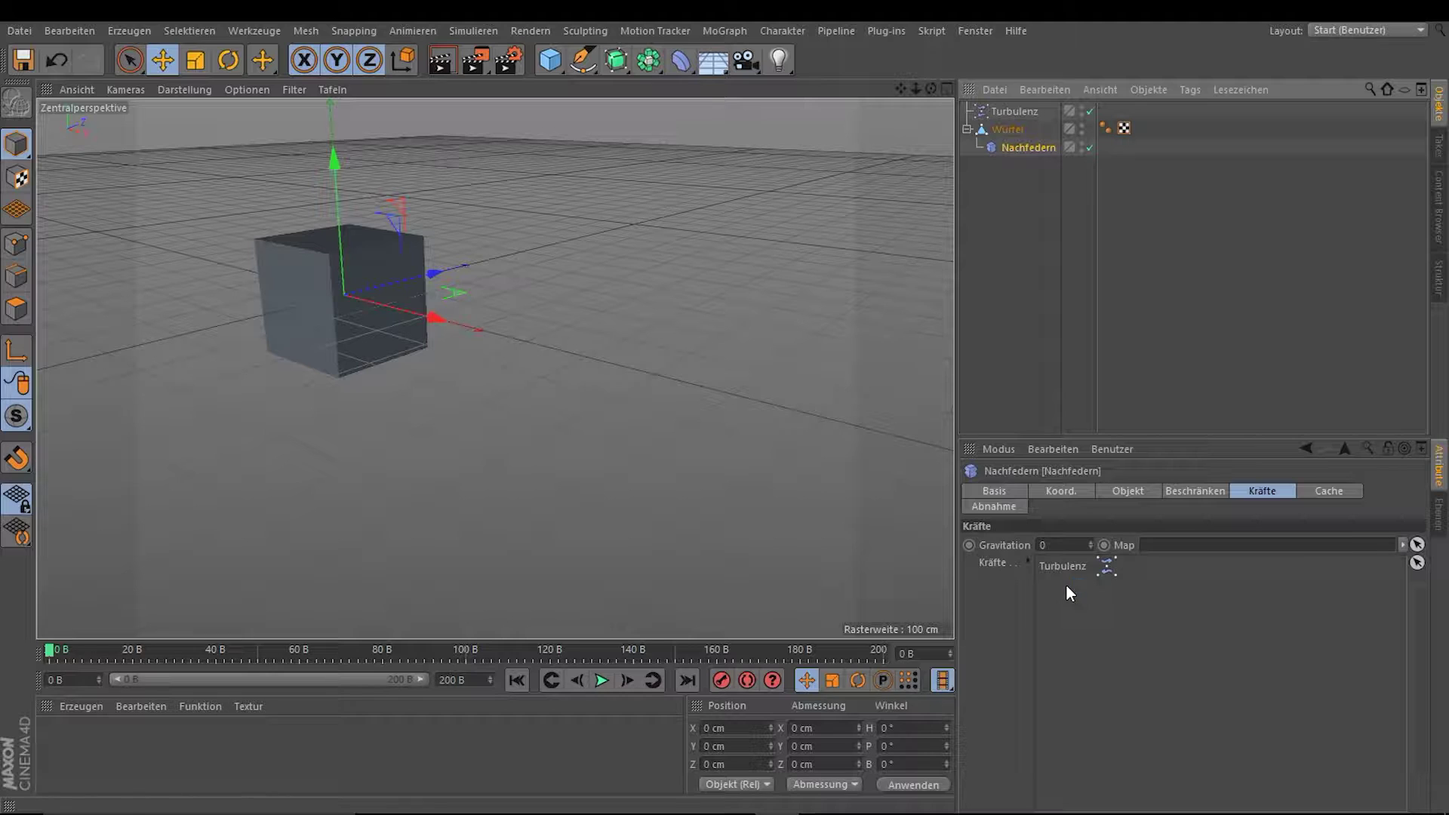
{"action": "left_click", "coordinate": [602, 681]}
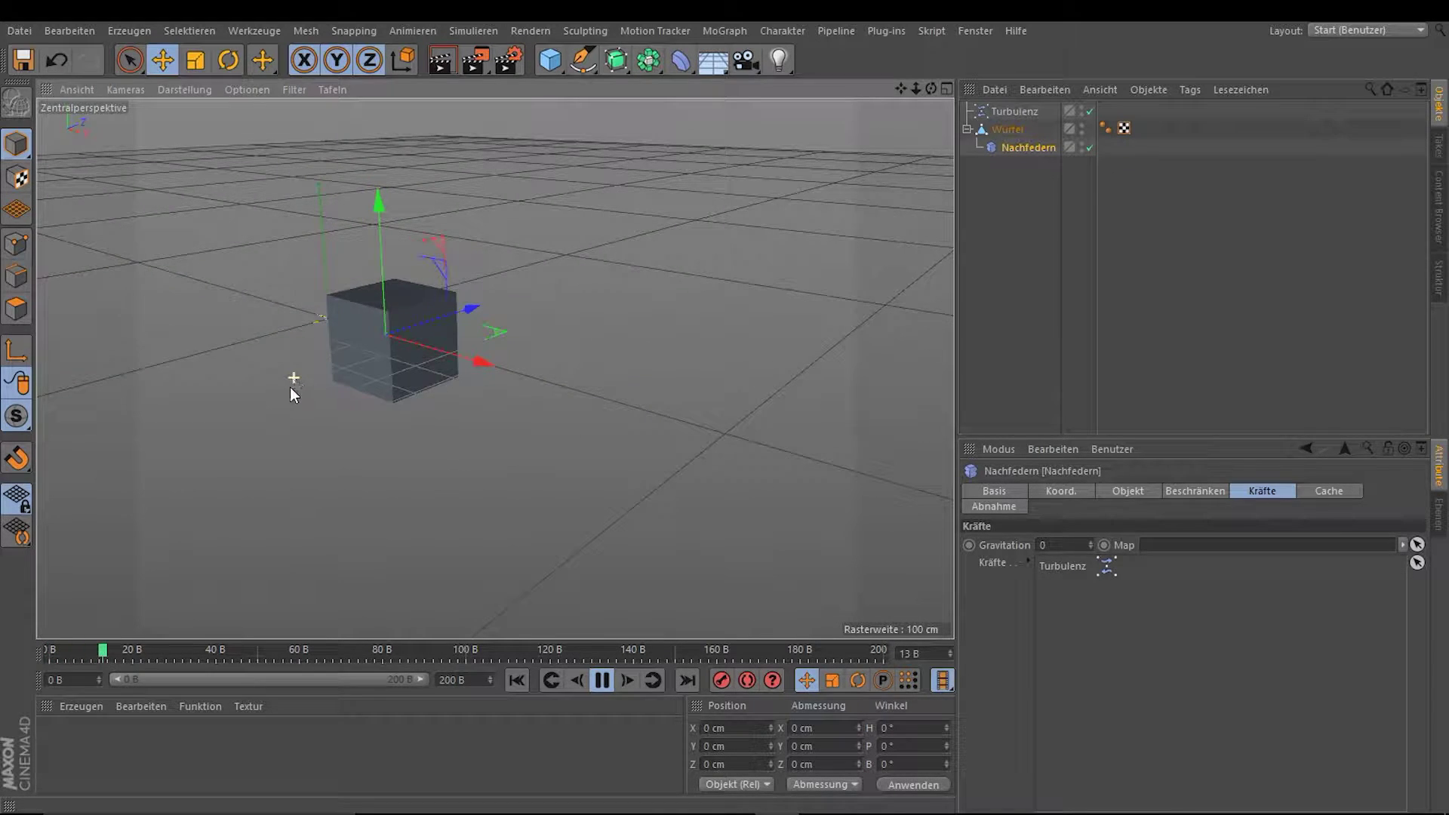
Step: Set Turbulenz to Kraft mode, 200 cm strength and about 110% Skalierung
{"action": "left_click", "coordinate": [1020, 115]}
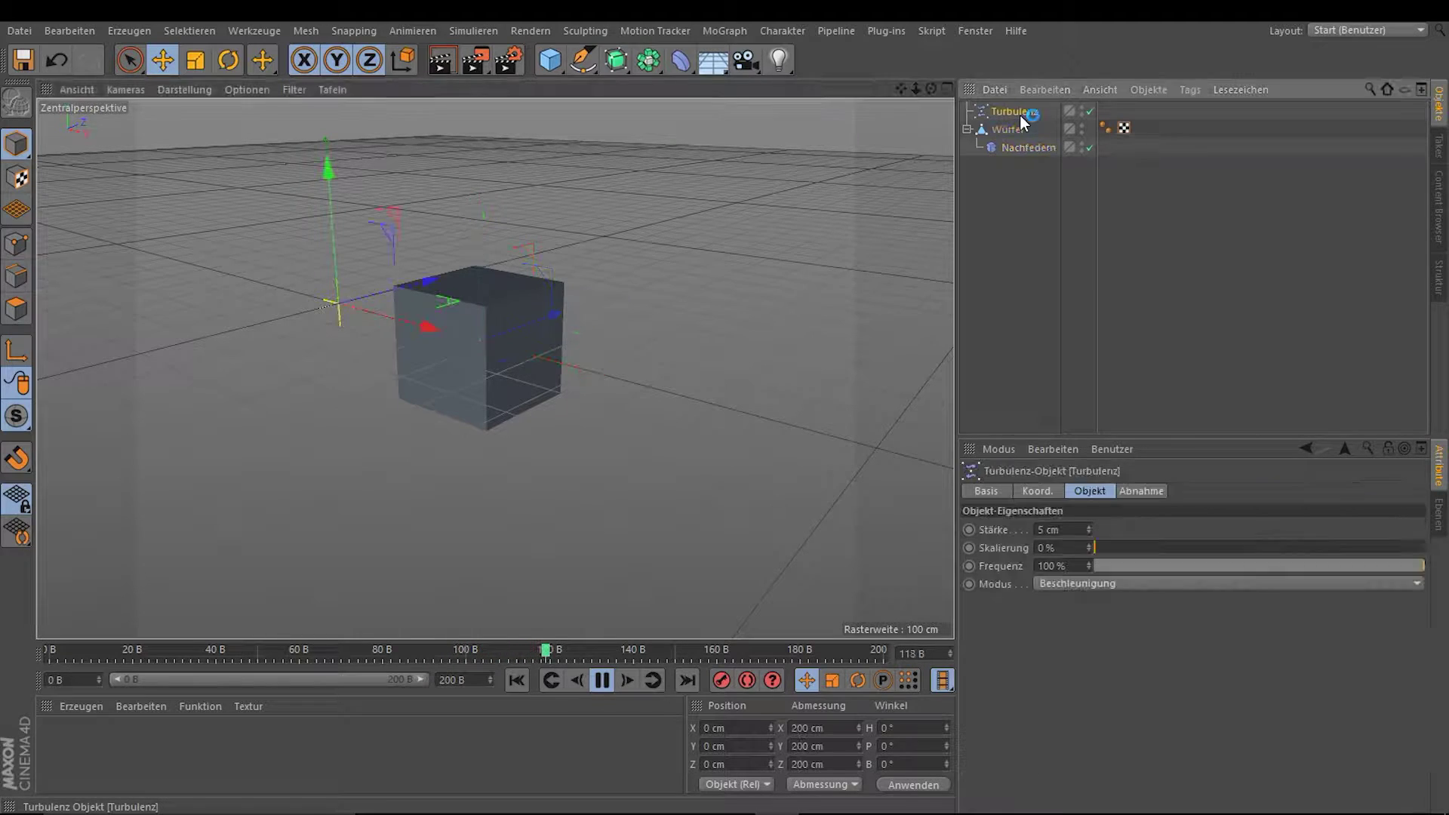
{"action": "left_click", "coordinate": [1060, 585]}
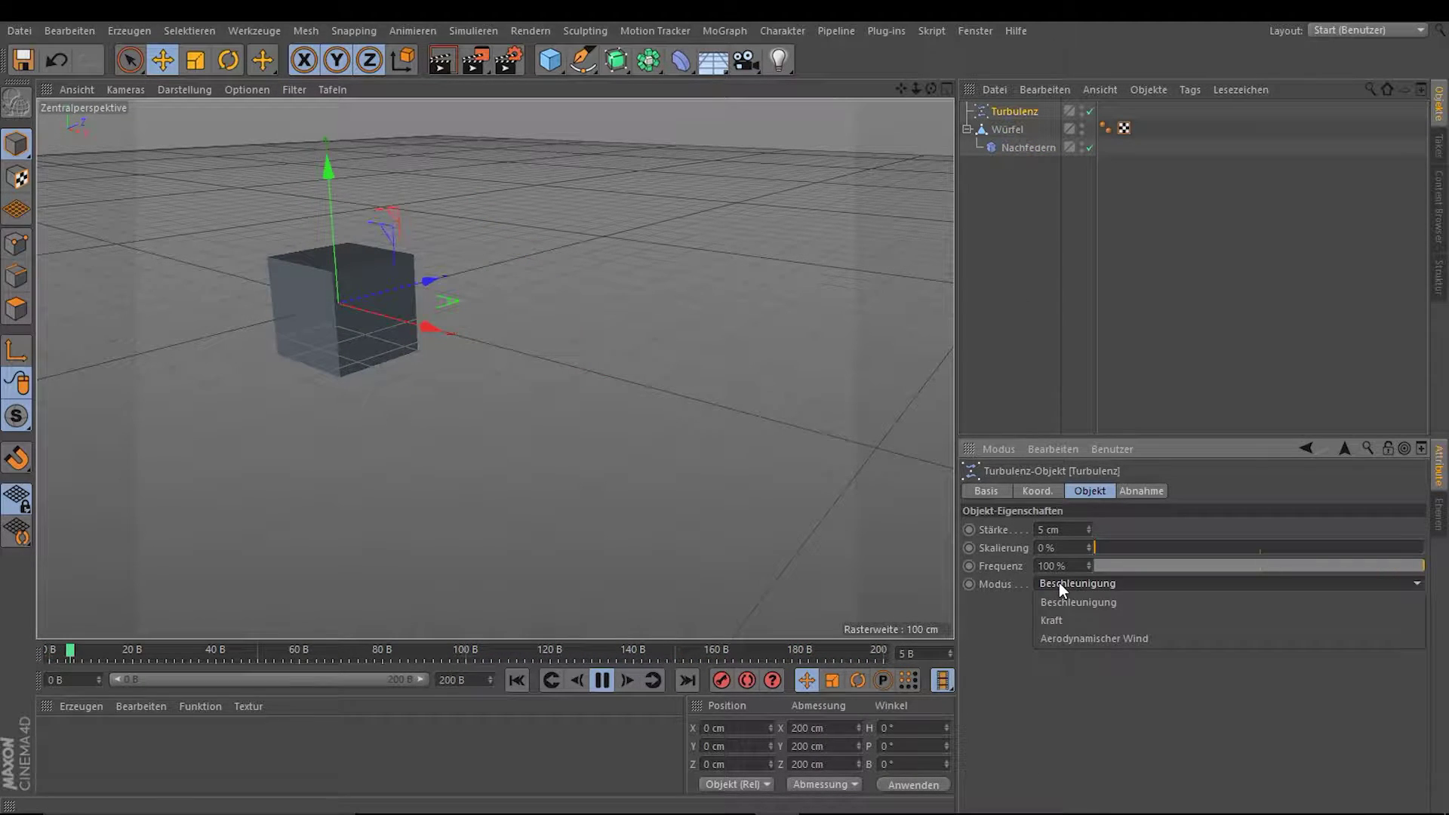
{"action": "left_click", "coordinate": [1061, 621]}
{"action": "left_click", "coordinate": [1073, 530]}
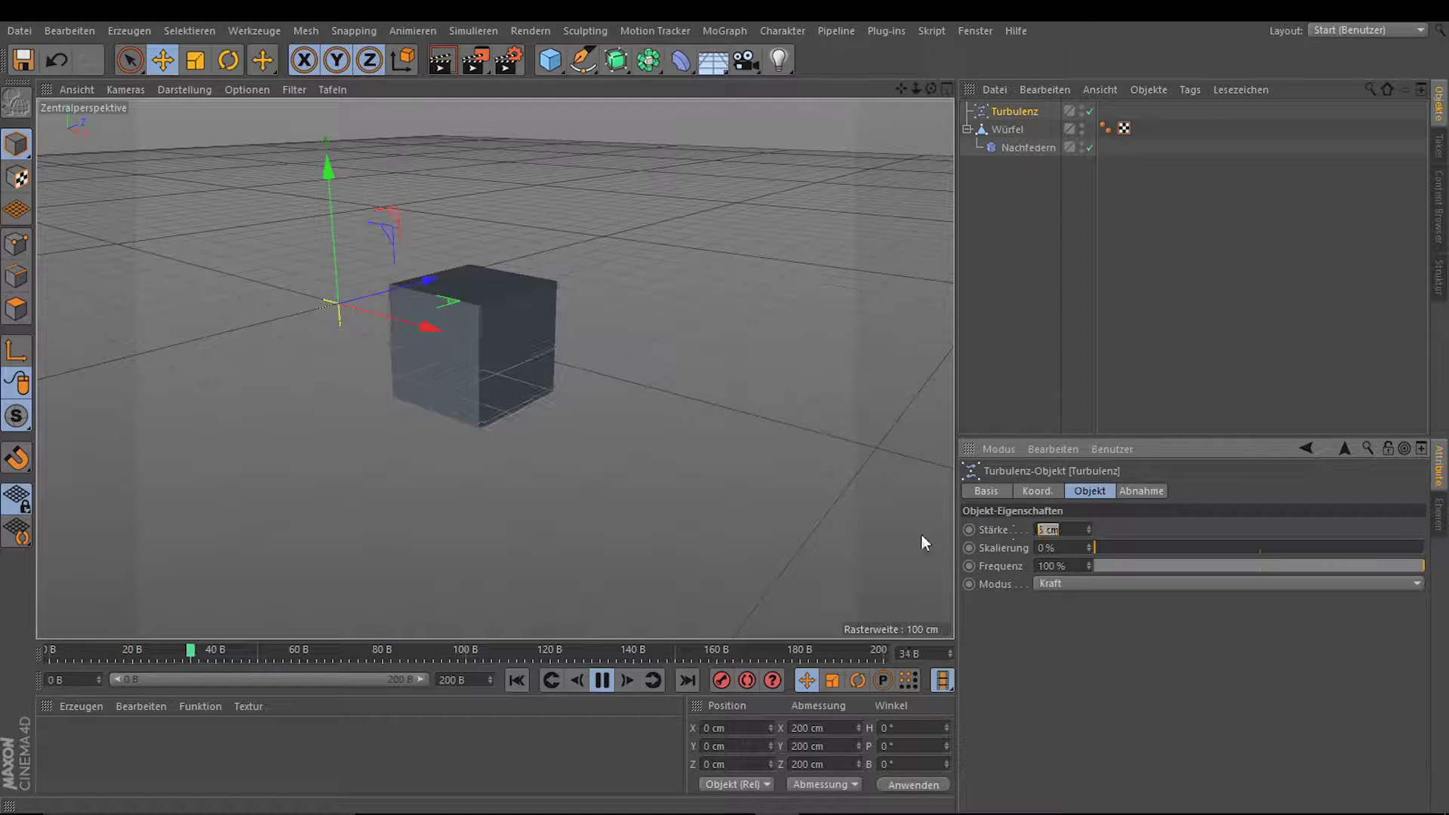
{"action": "type", "text": "200"}
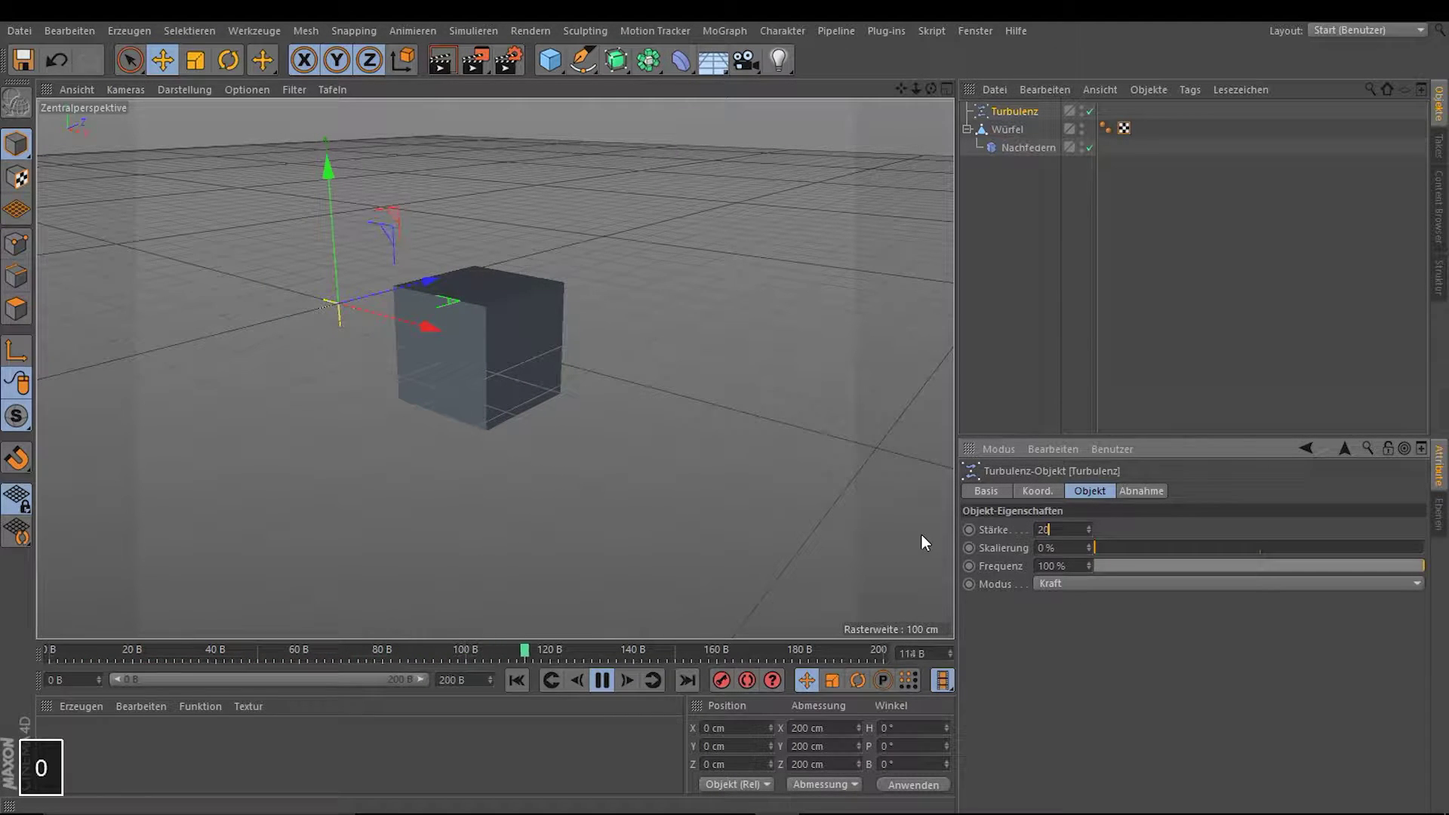
{"action": "key", "text": "Return"}
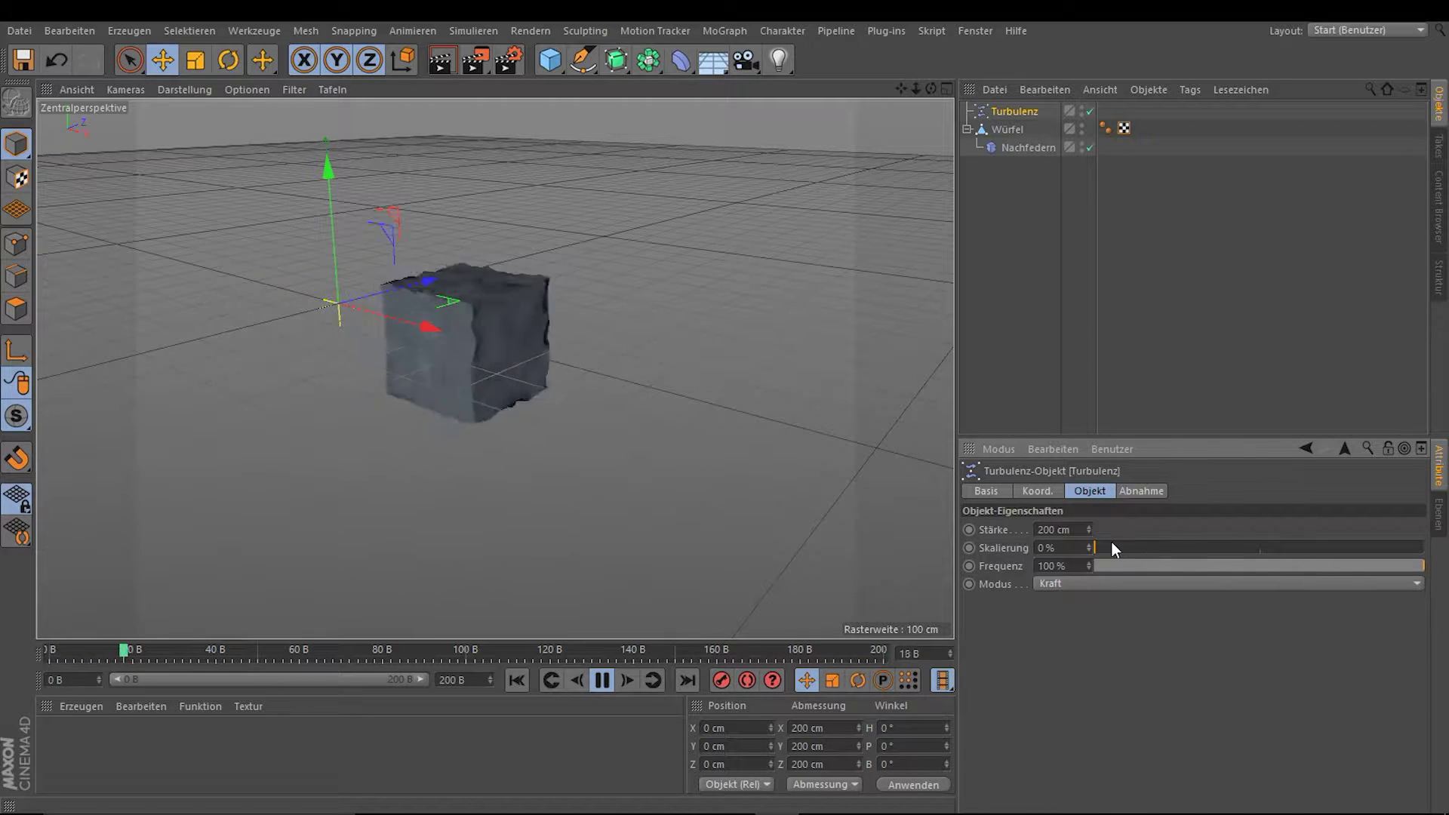
{"action": "left_click_drag", "start_coordinate": [1098, 542], "coordinate": [1136, 542]}
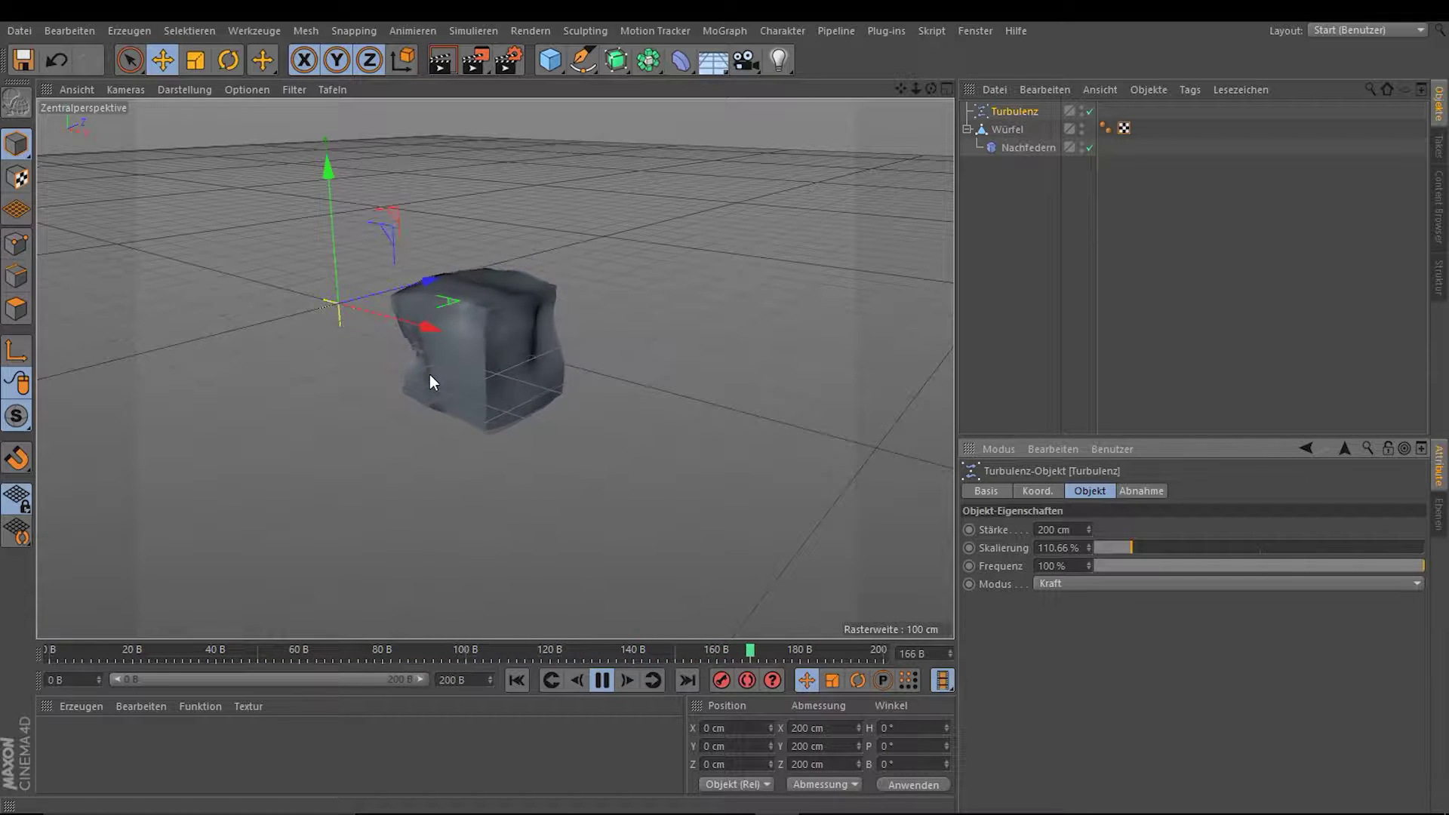
{"action": "left_click", "coordinate": [1031, 147]}
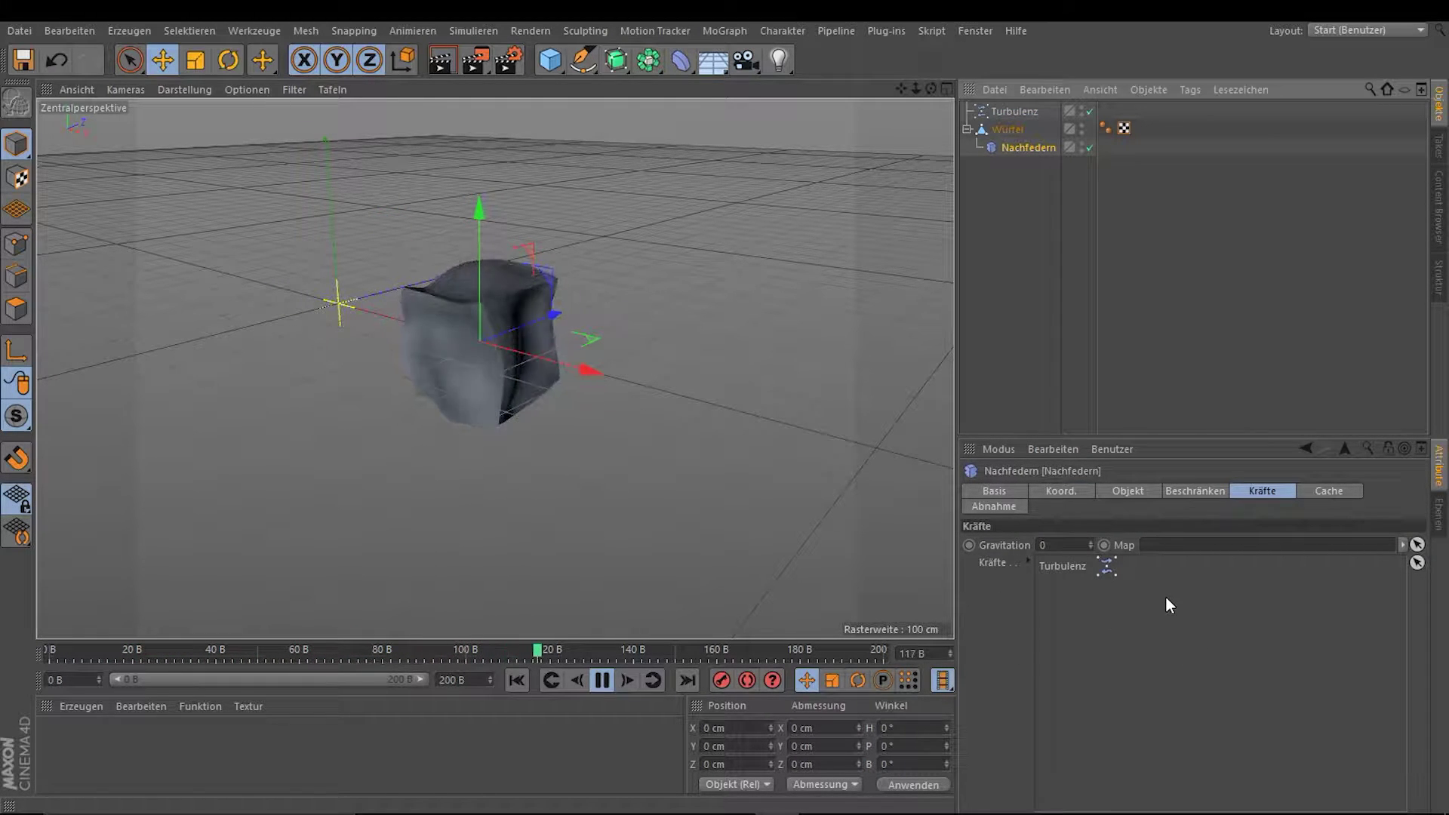
Step: Browse the Simulieren menu without adding anything, then show Nachfedern's Cache settings
{"action": "left_click", "coordinate": [469, 30]}
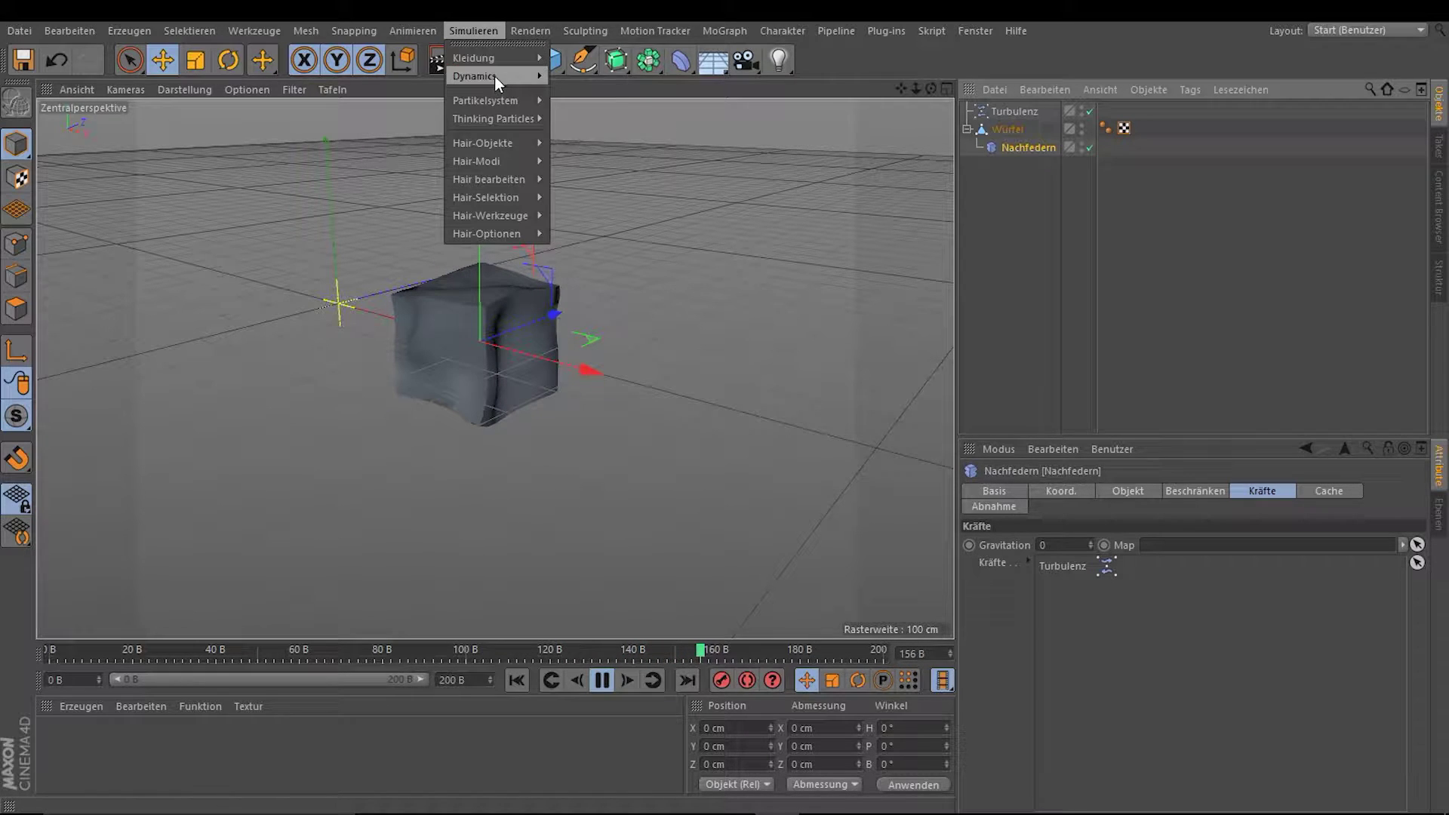
{"action": "mouse_move", "coordinate": [486, 99]}
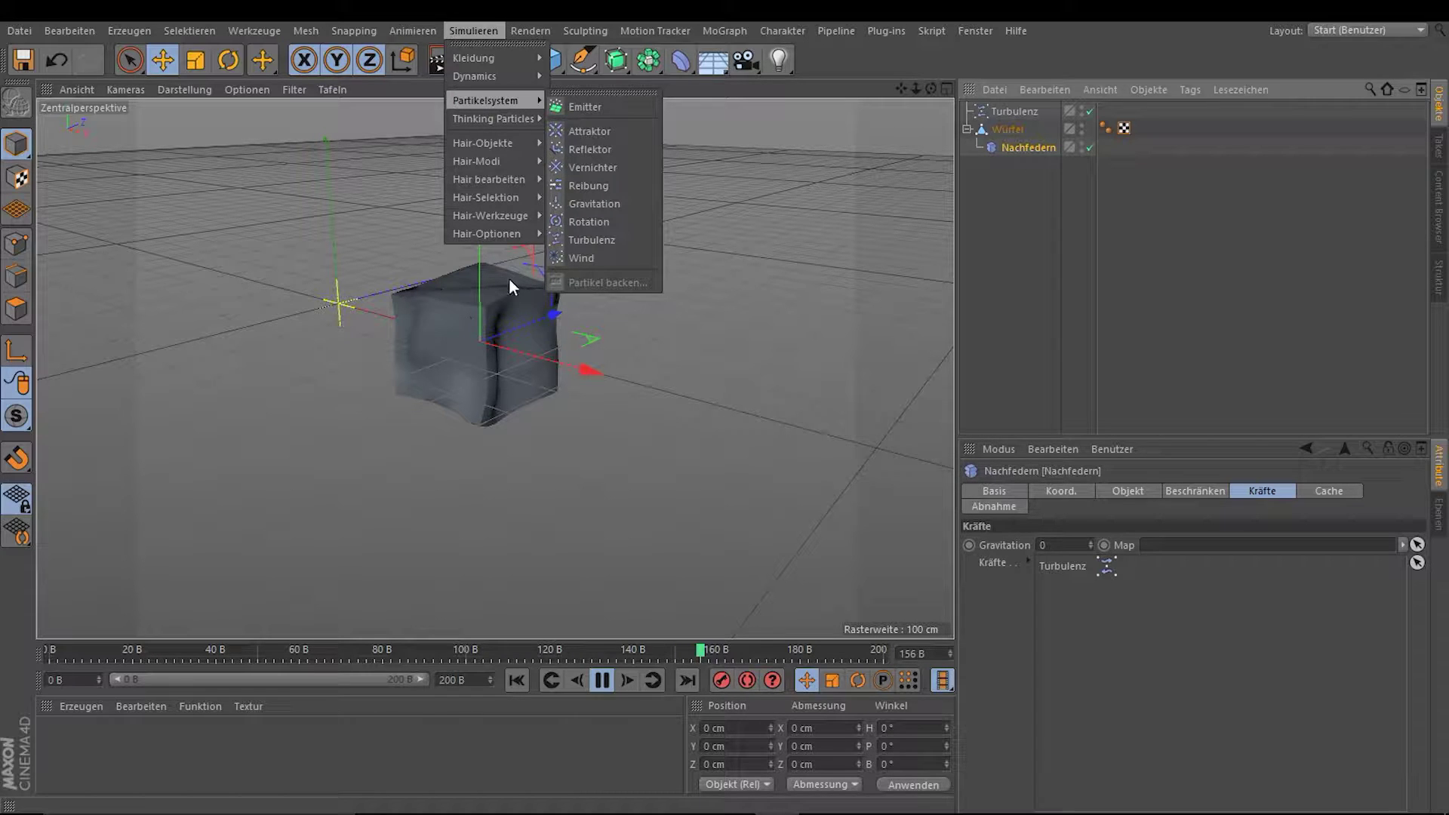
{"action": "left_click", "coordinate": [1023, 196]}
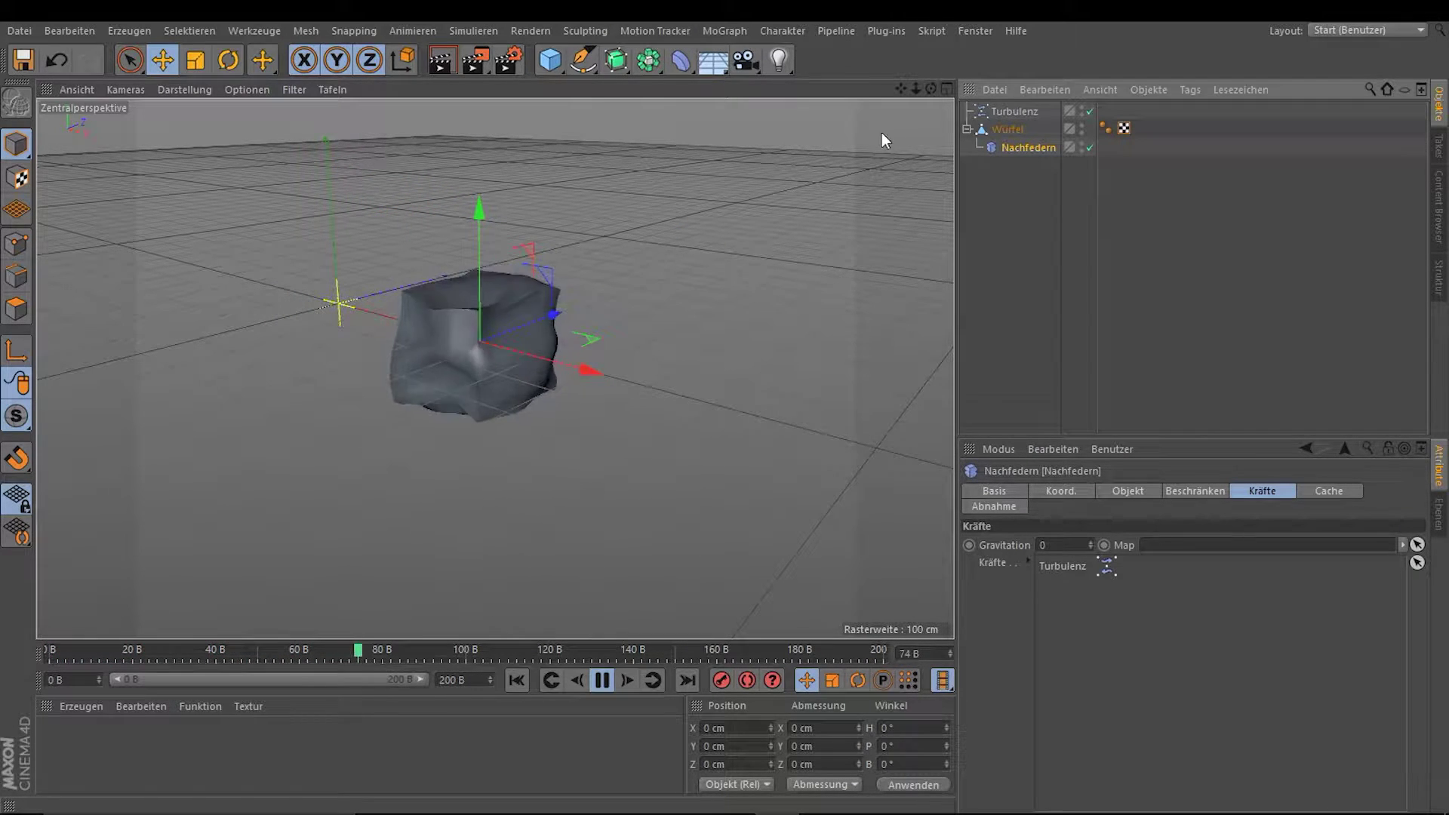
{"action": "left_click_drag", "start_coordinate": [930, 89], "coordinate": [561, 305]}
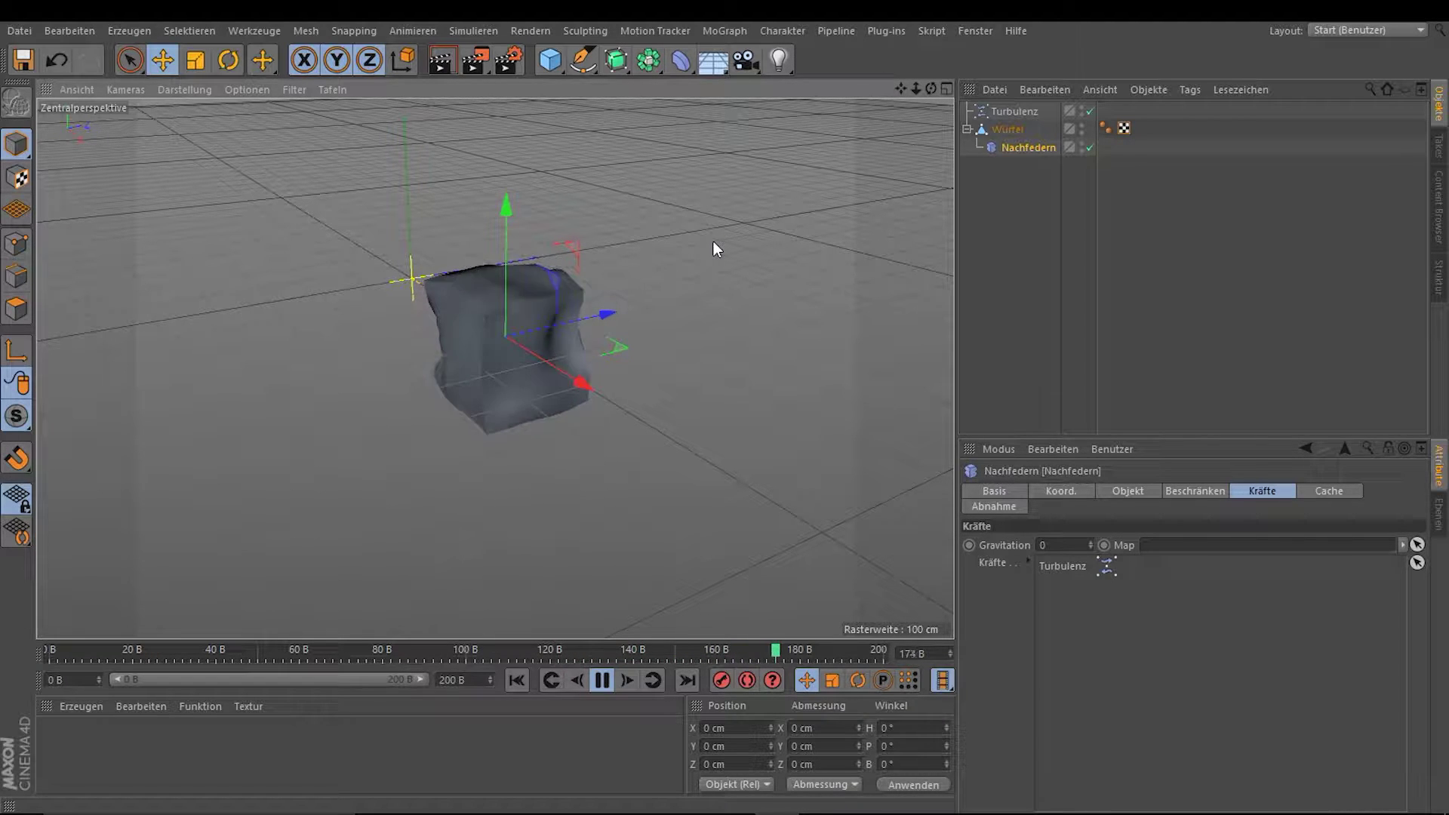
{"action": "left_click", "coordinate": [1016, 126]}
{"action": "left_click", "coordinate": [1023, 146]}
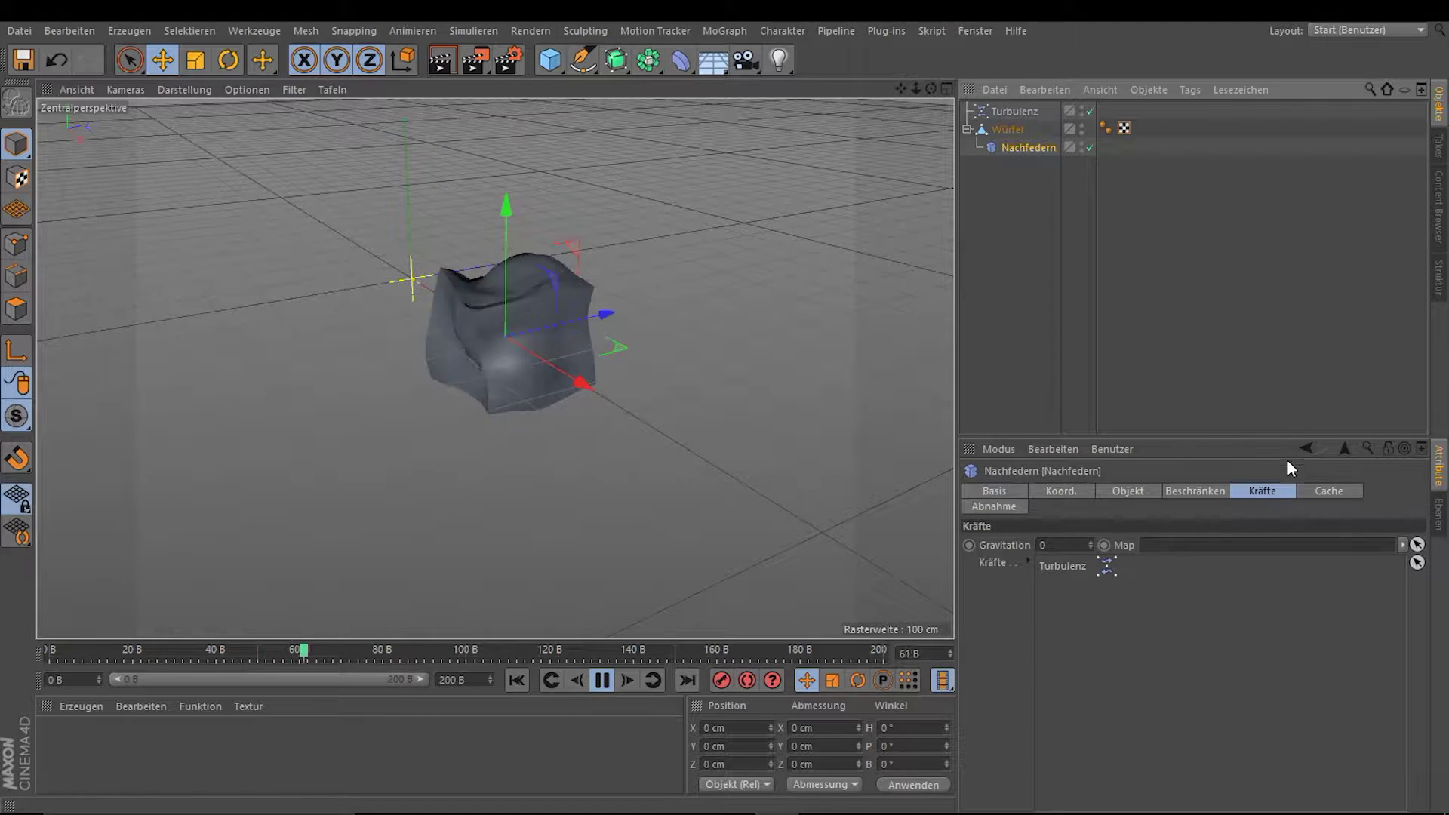
{"action": "left_click", "coordinate": [1322, 492]}
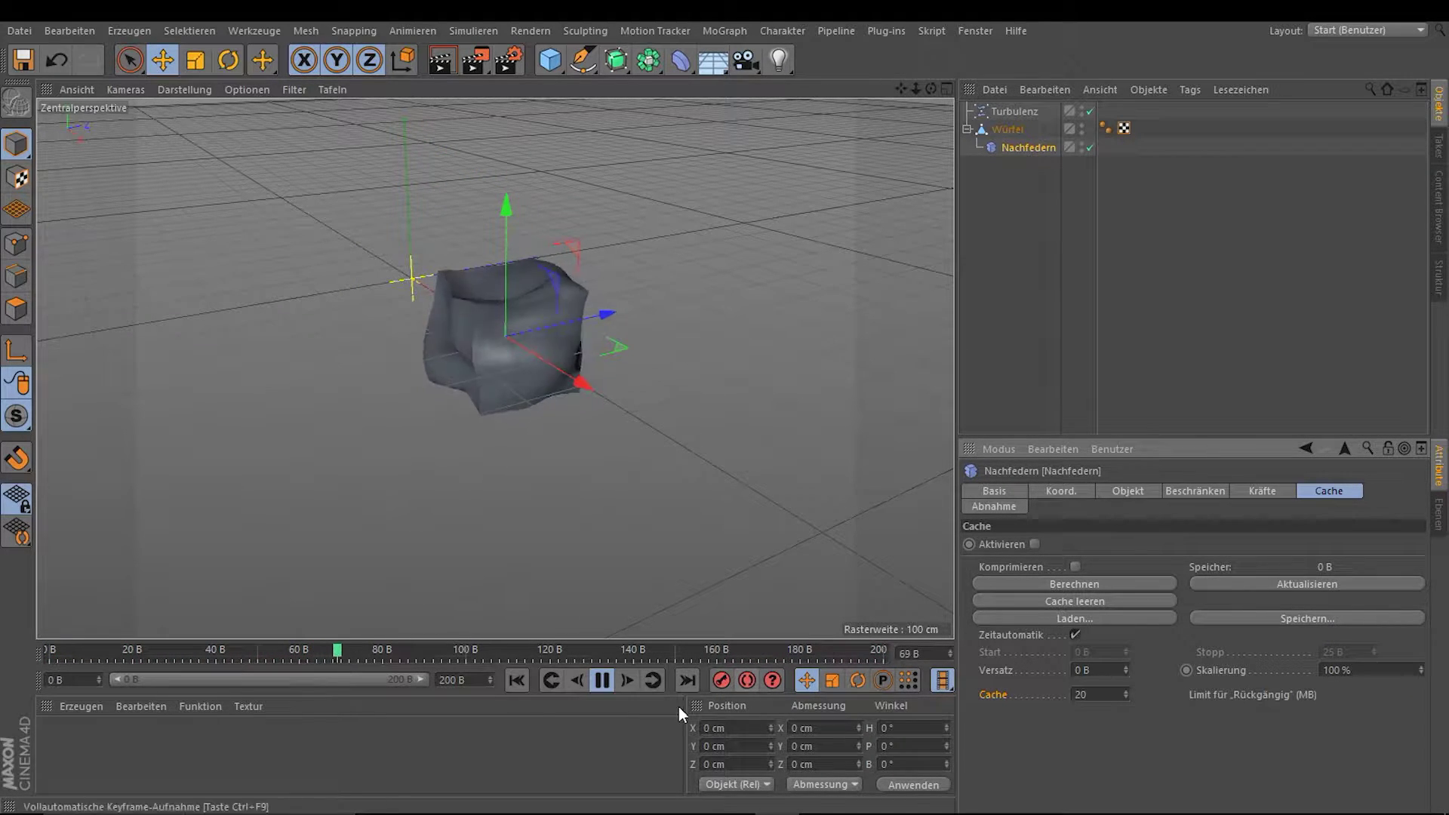
Step: From frame 0, enable and calculate the Nachfedern cache (2.77 MB), then scrub the cached wobble
{"action": "left_click", "coordinate": [518, 676]}
{"action": "left_click", "coordinate": [608, 680]}
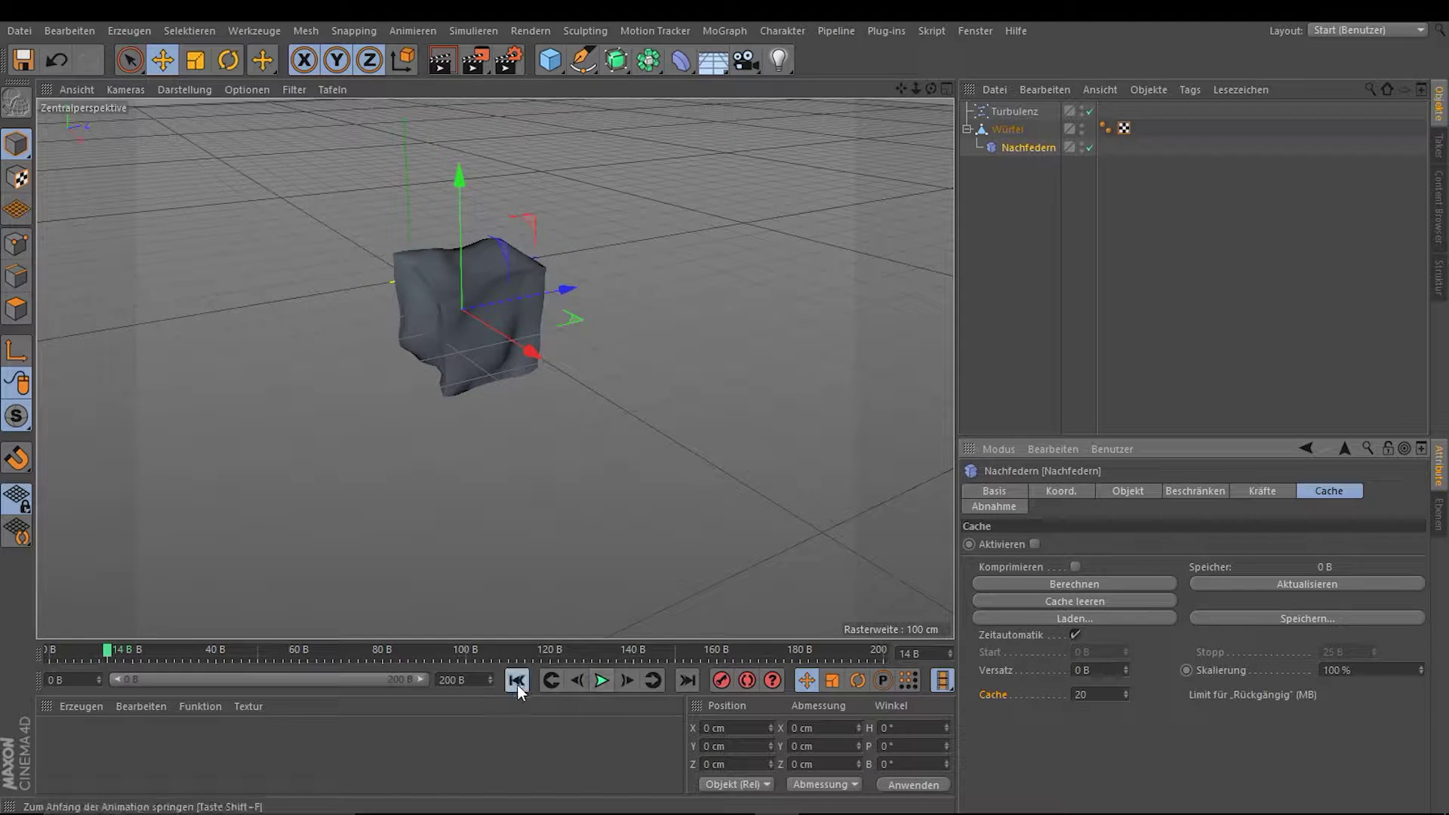
{"action": "left_click", "coordinate": [518, 682]}
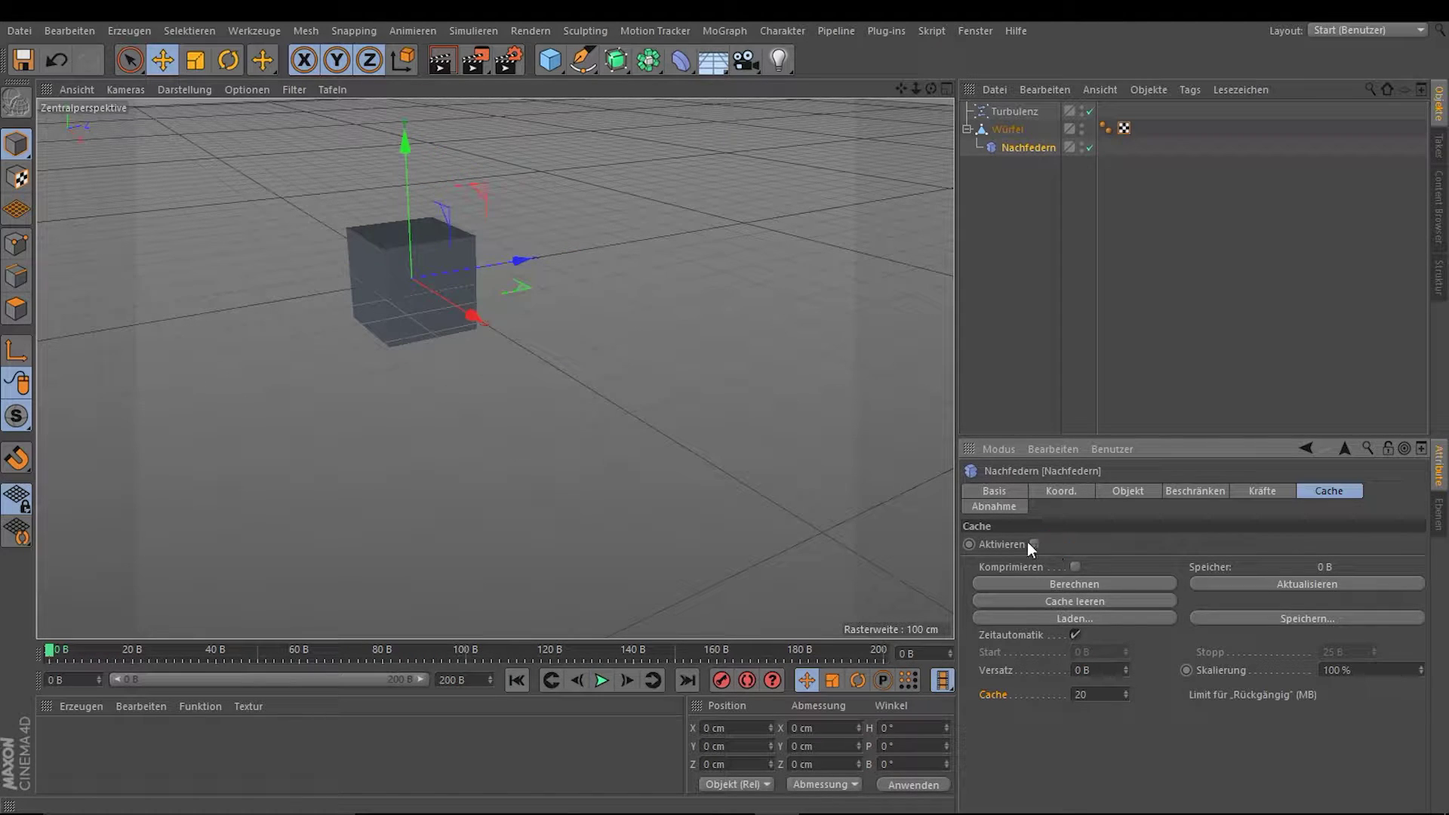
{"action": "left_click", "coordinate": [1064, 585]}
{"action": "mouse_move", "coordinate": [305, 645]}
{"action": "left_mouse_down"}
{"action": "mouse_move", "coordinate": [743, 651]}
{"action": "mouse_move", "coordinate": [4, 663]}
{"action": "left_mouse_up"}
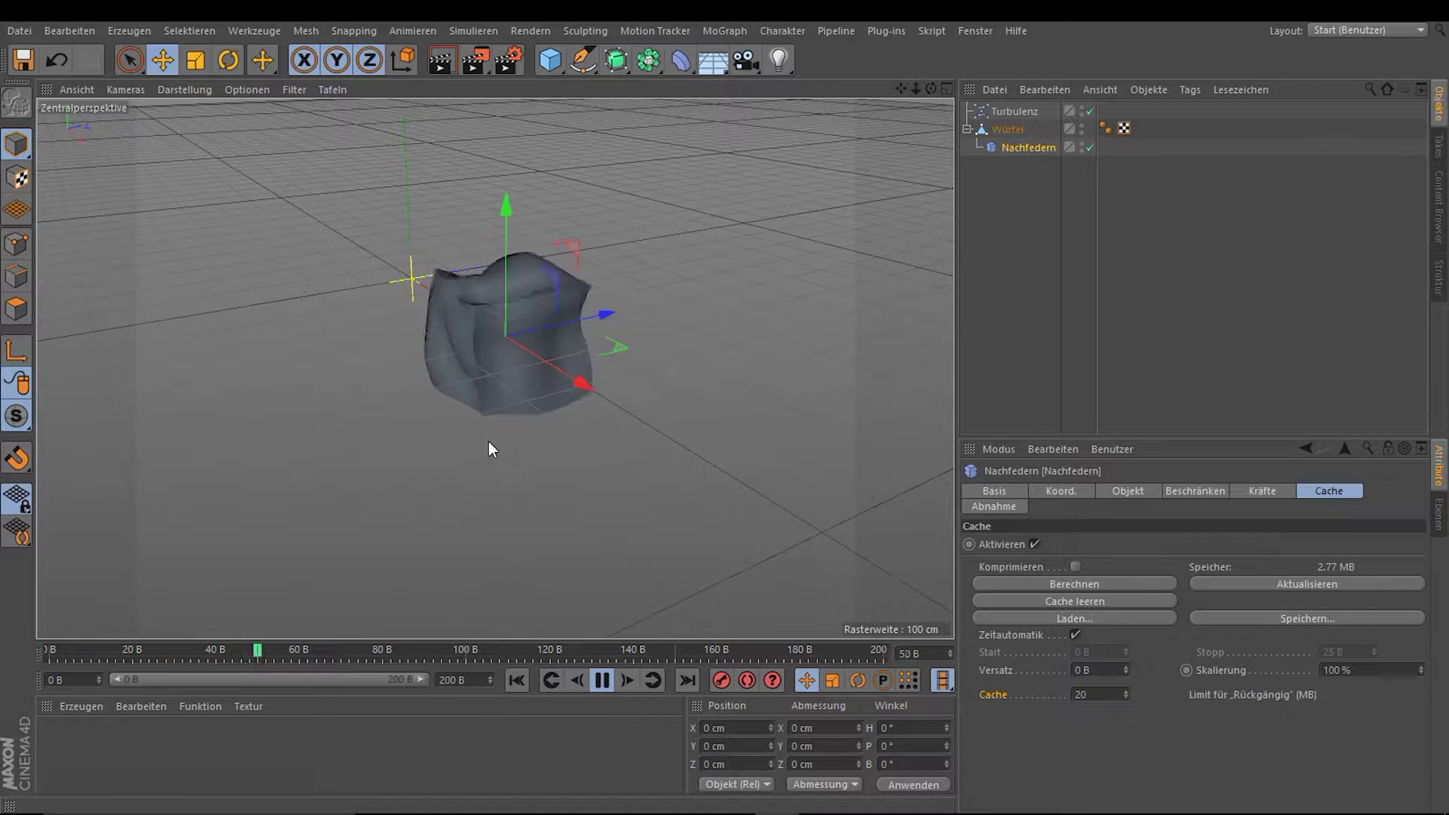
Step: Switch the Attribute Manager to Projekt, then to the viewport's Ansichtseinstellungen
{"action": "left_click", "coordinate": [1008, 448]}
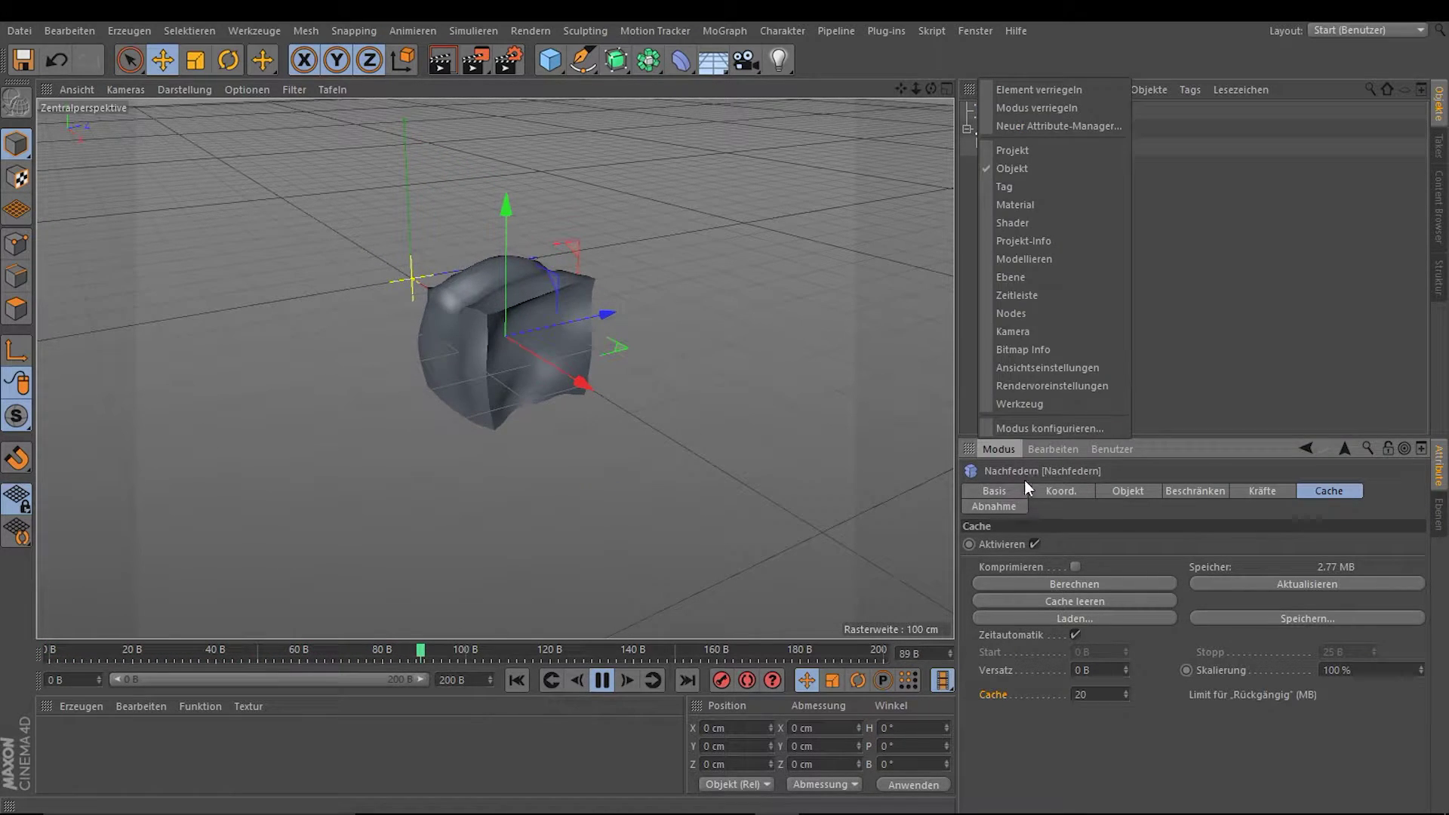
{"action": "left_click", "coordinate": [1025, 478]}
{"action": "left_click", "coordinate": [1019, 446]}
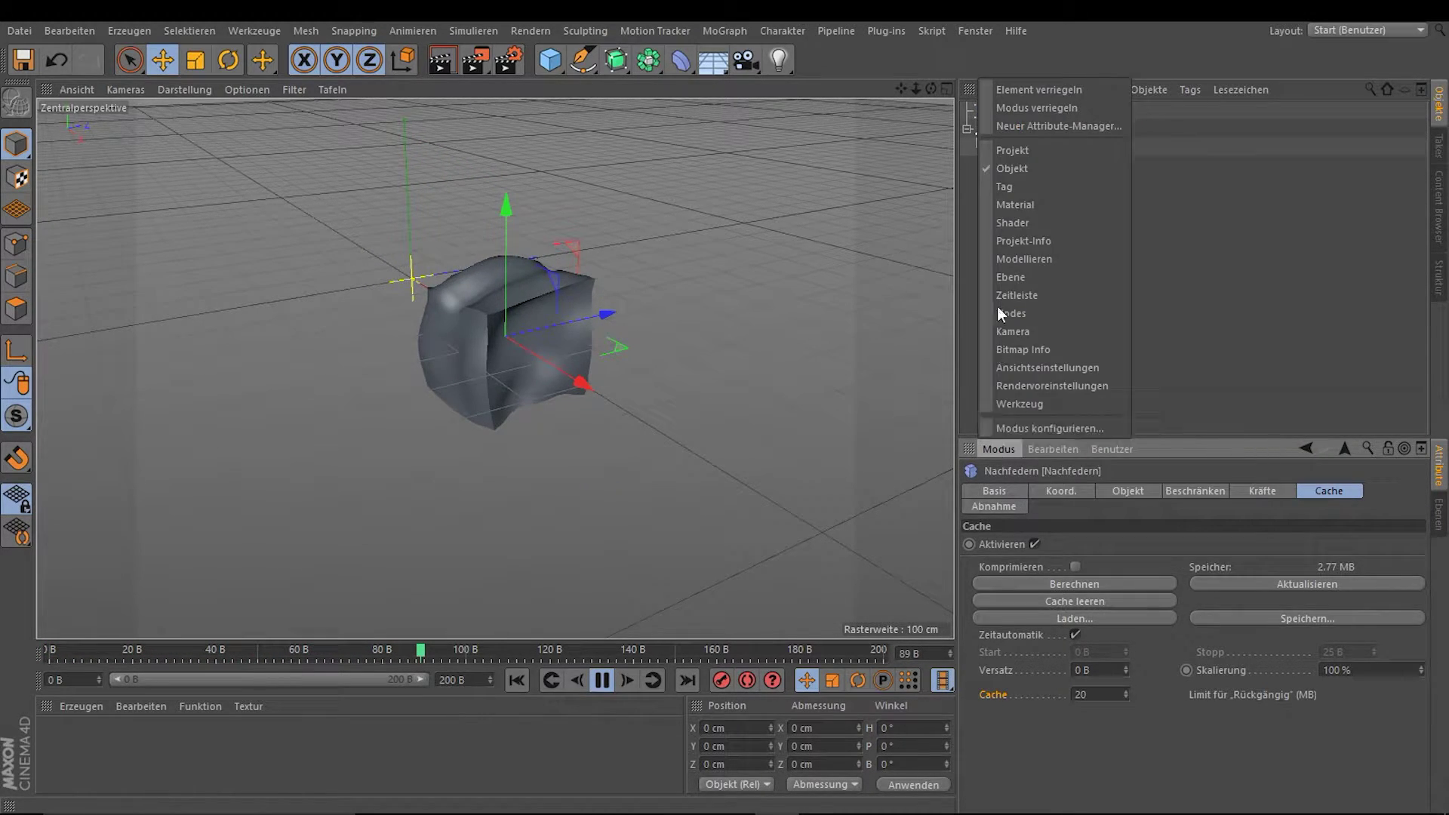
{"action": "left_click", "coordinate": [1038, 150]}
{"action": "left_click", "coordinate": [1000, 449]}
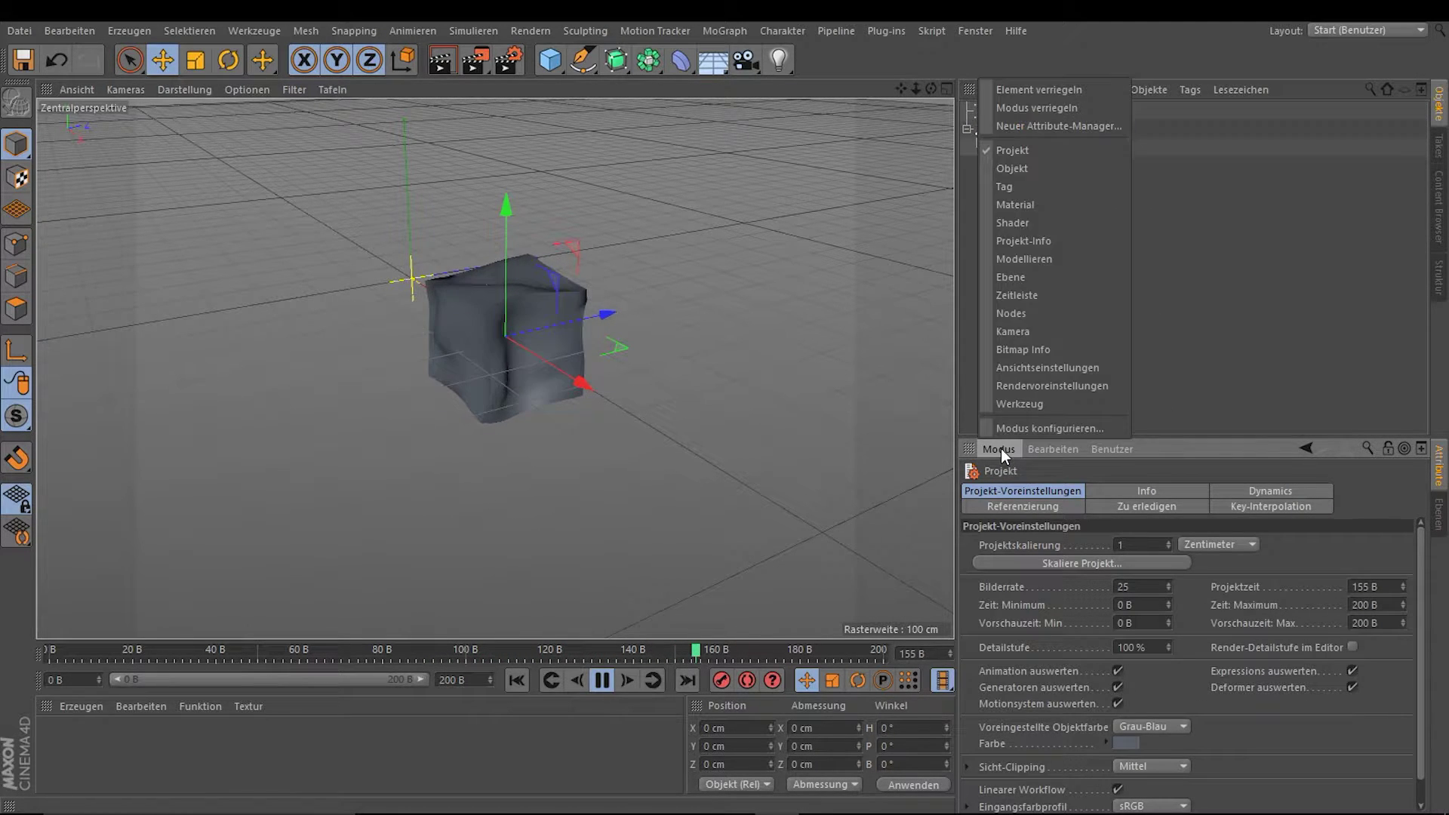
{"action": "left_click", "coordinate": [997, 445]}
{"action": "left_click", "coordinate": [1040, 369]}
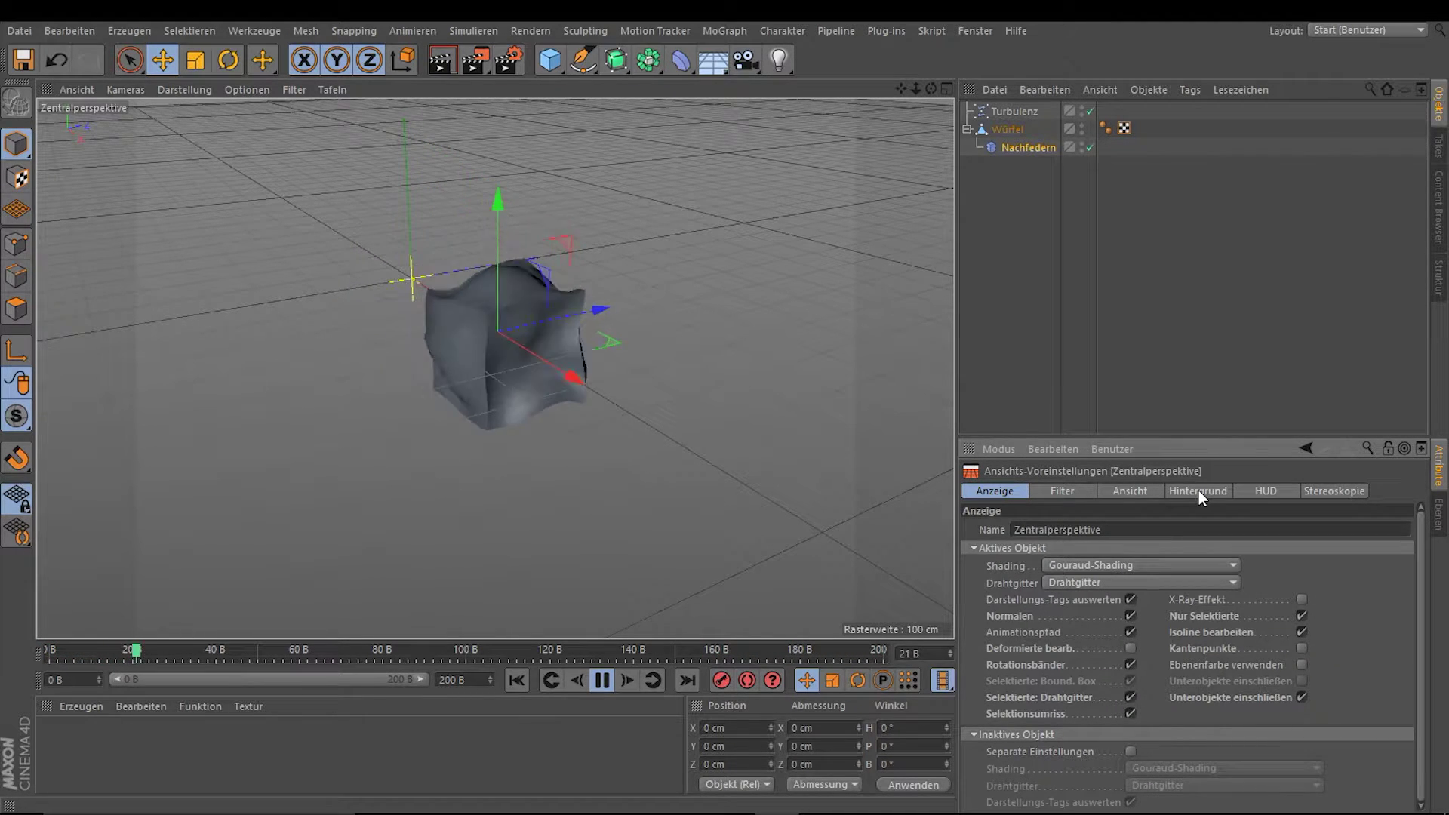
Step: Enable the HUD Bilder pro Sekunde readout and return to the Nachfedern cache settings
{"action": "left_click", "coordinate": [1264, 491]}
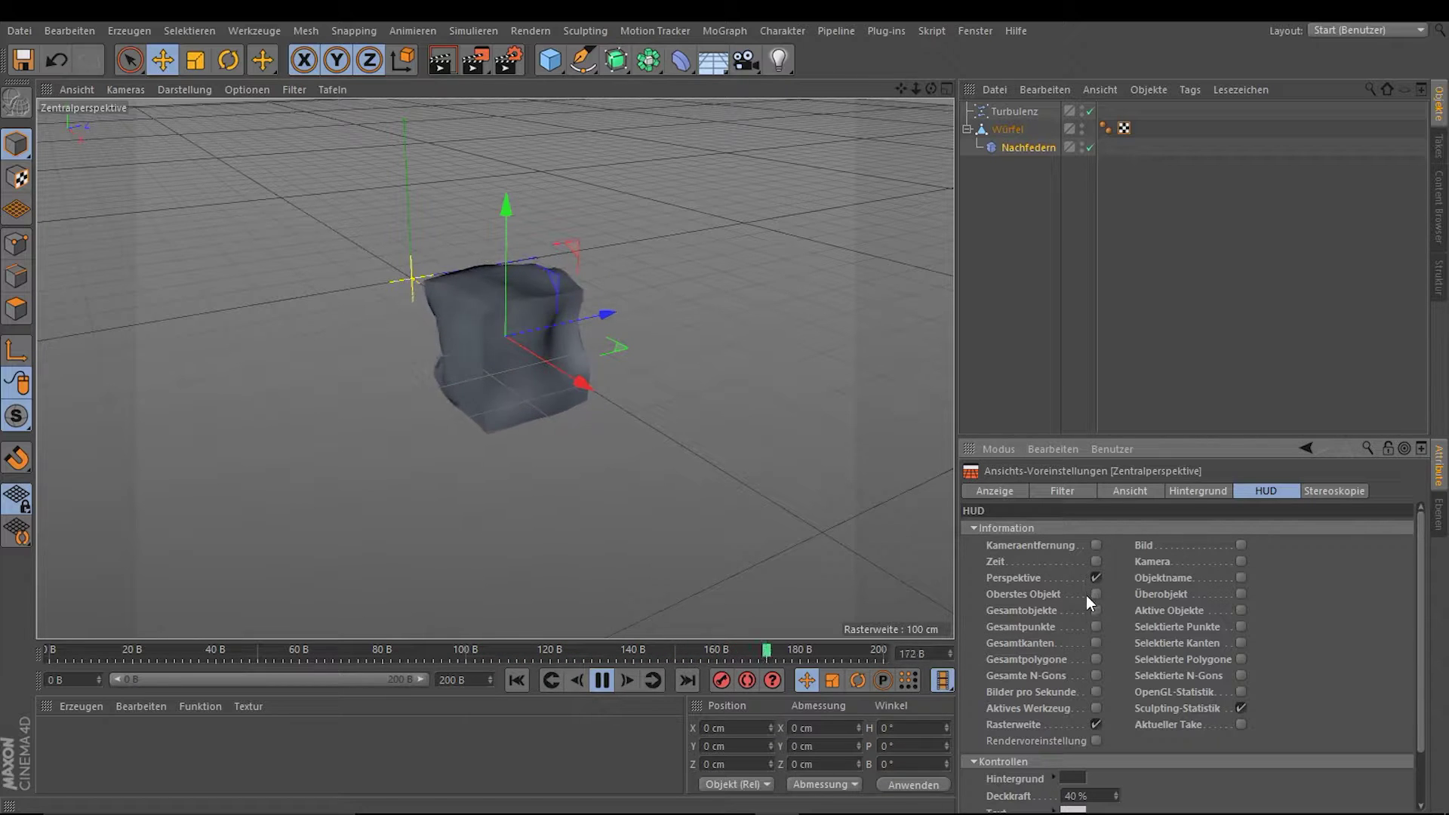
{"action": "left_click", "coordinate": [1095, 692]}
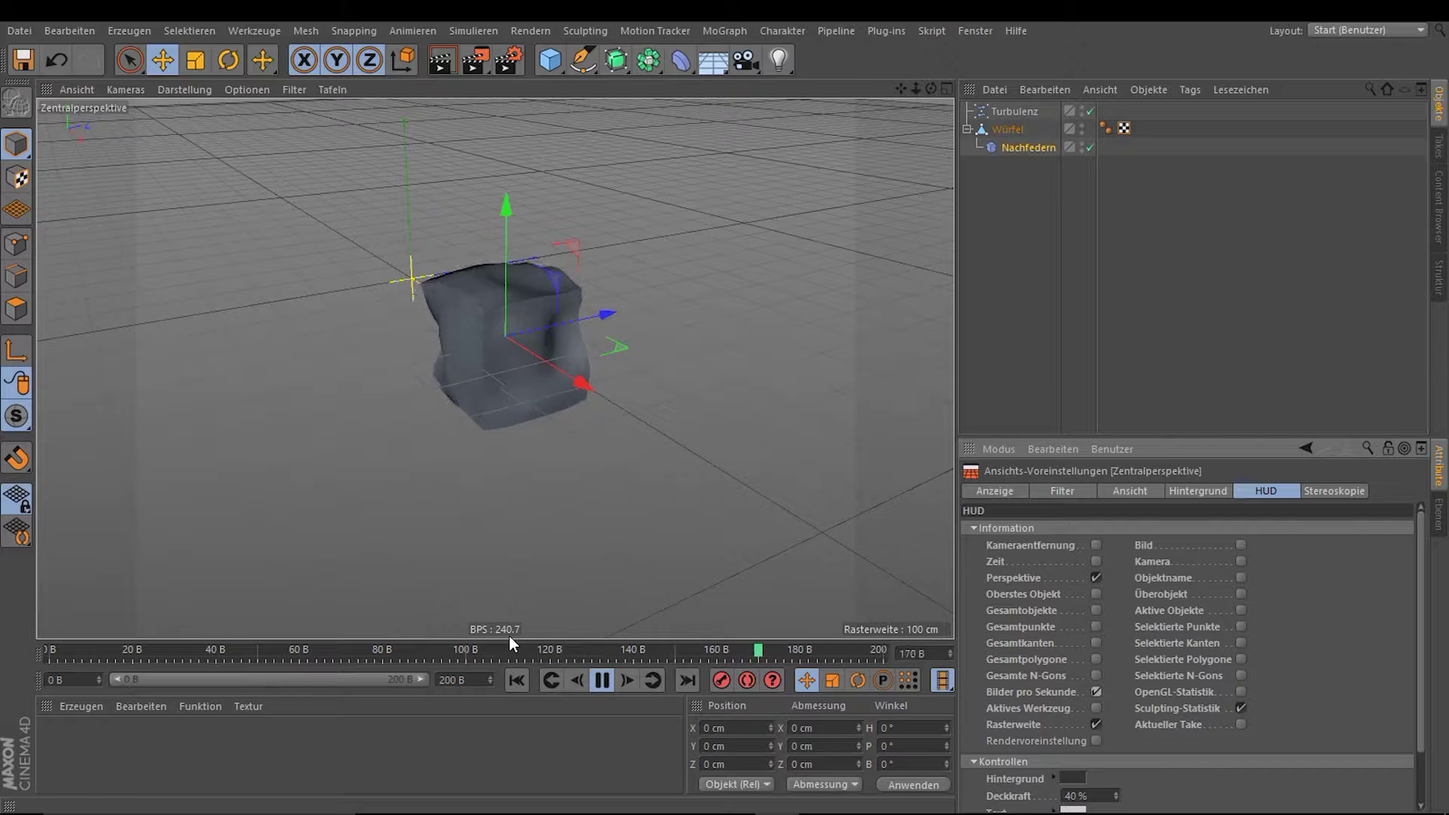
{"action": "left_click", "coordinate": [1175, 145]}
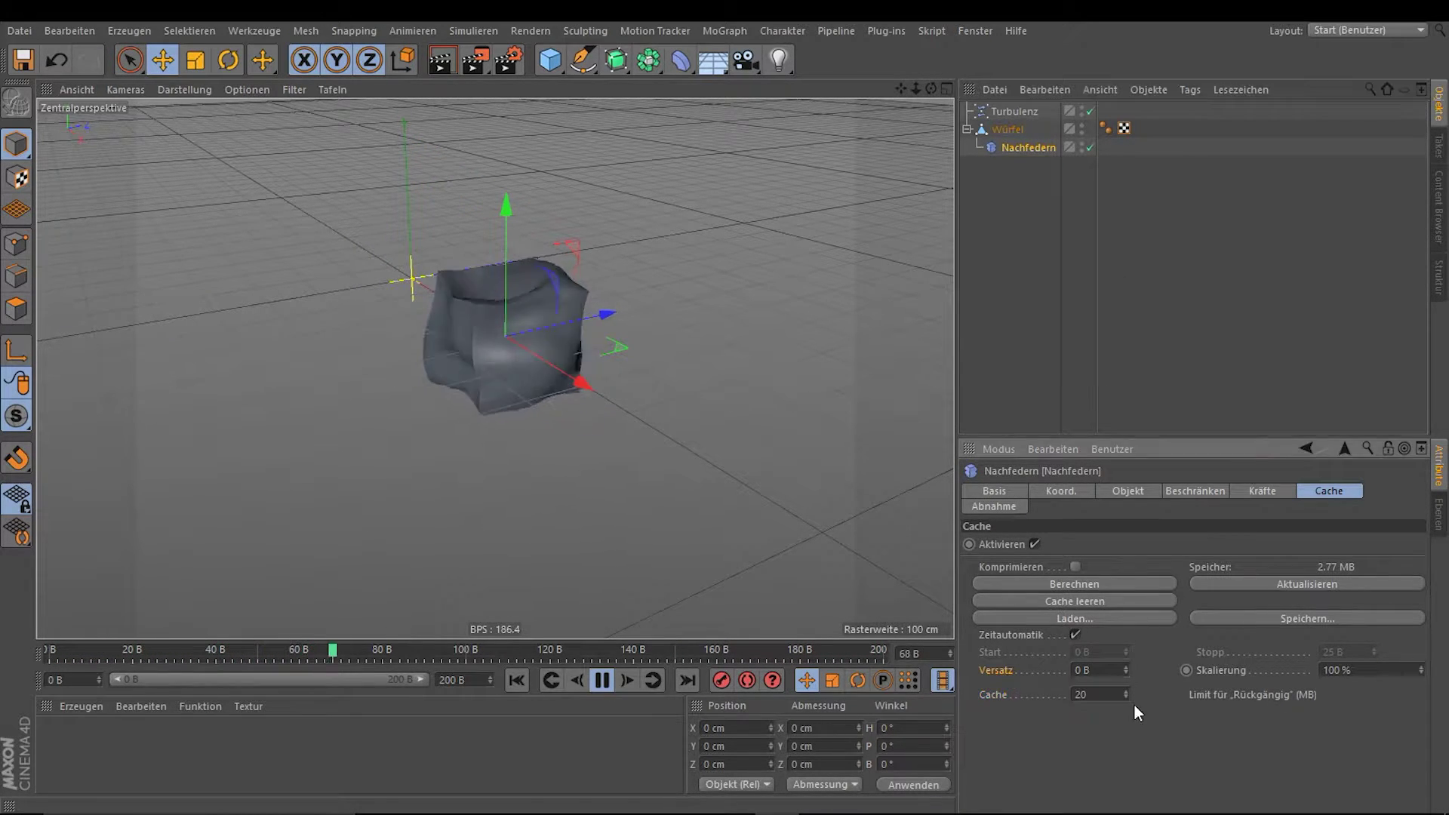
Step: Try a 40 cache Versatz, then reset the offset to 0 B
{"action": "left_click", "coordinate": [1102, 670]}
{"action": "double_click", "coordinate": [1115, 670]}
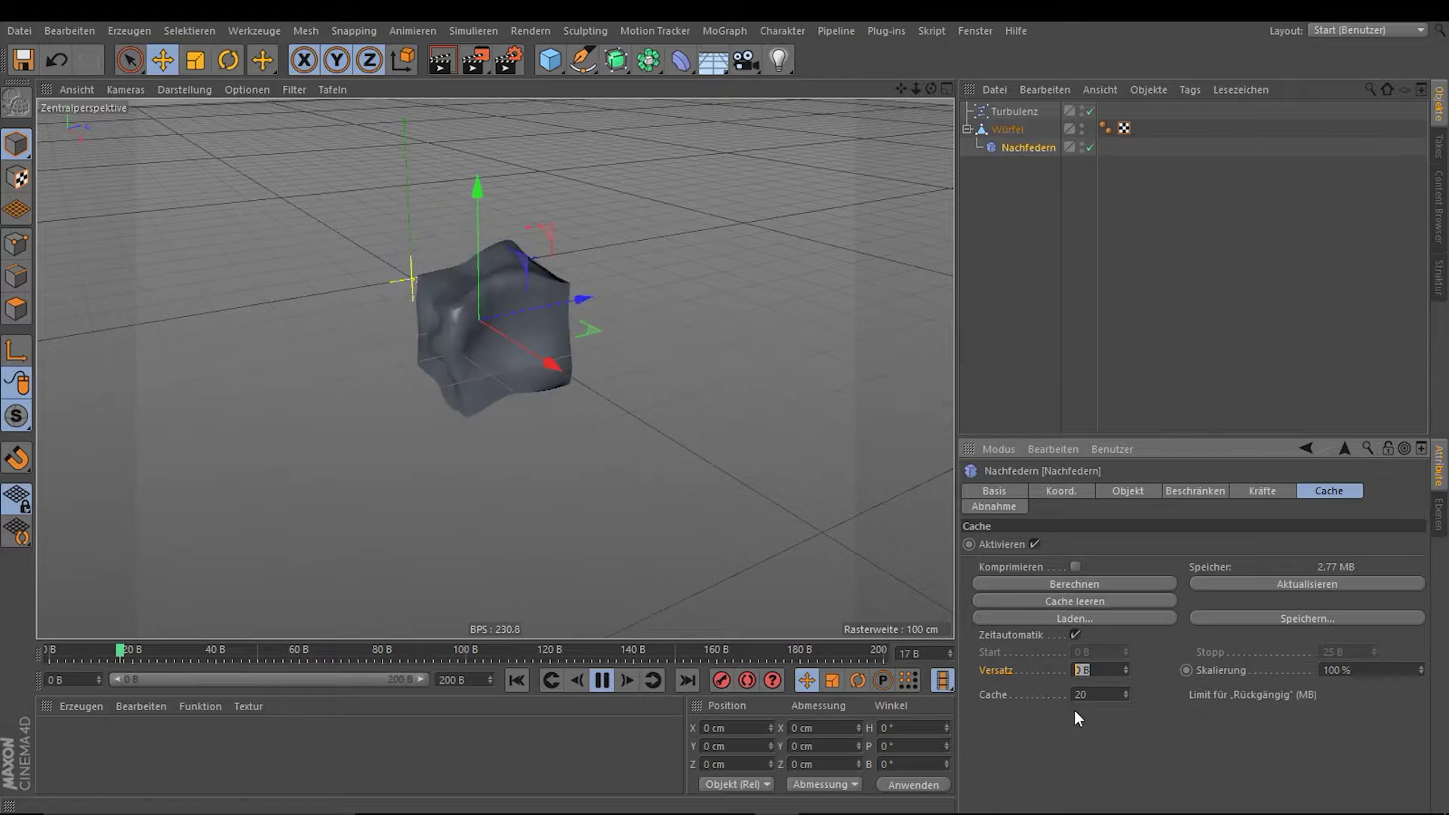
{"action": "type", "text": "40"}
{"action": "key", "text": "Return"}
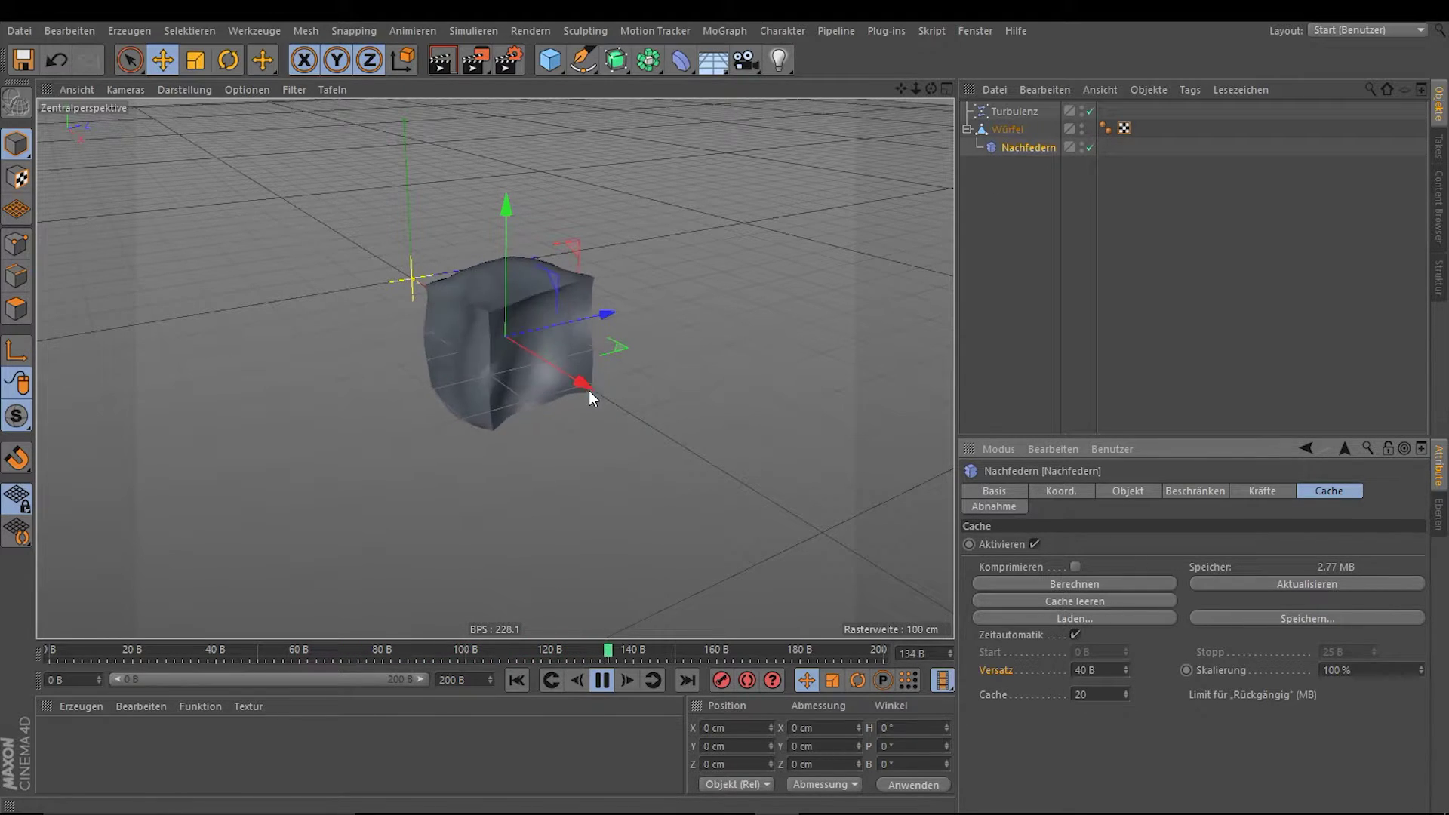
{"action": "left_click", "coordinate": [1098, 670]}
{"action": "type", "text": "0"}
{"action": "key", "text": "Return"}
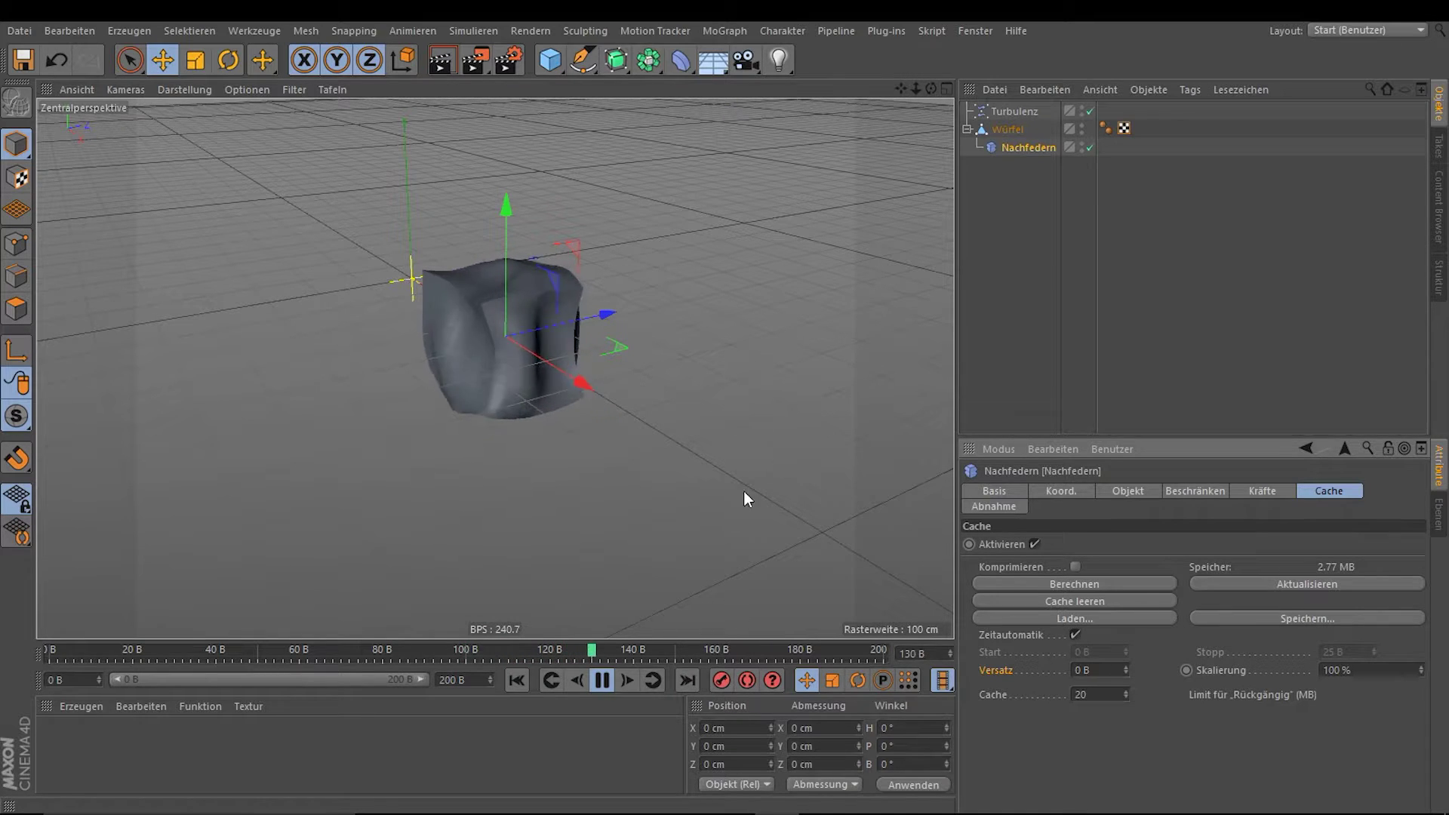
Step: Adjust the cache Skalierung to 165%, then down toward 61%
{"action": "left_click", "coordinate": [1421, 668]}
{"action": "left_click_drag", "start_coordinate": [1421, 670], "coordinate": [1390, 674]}
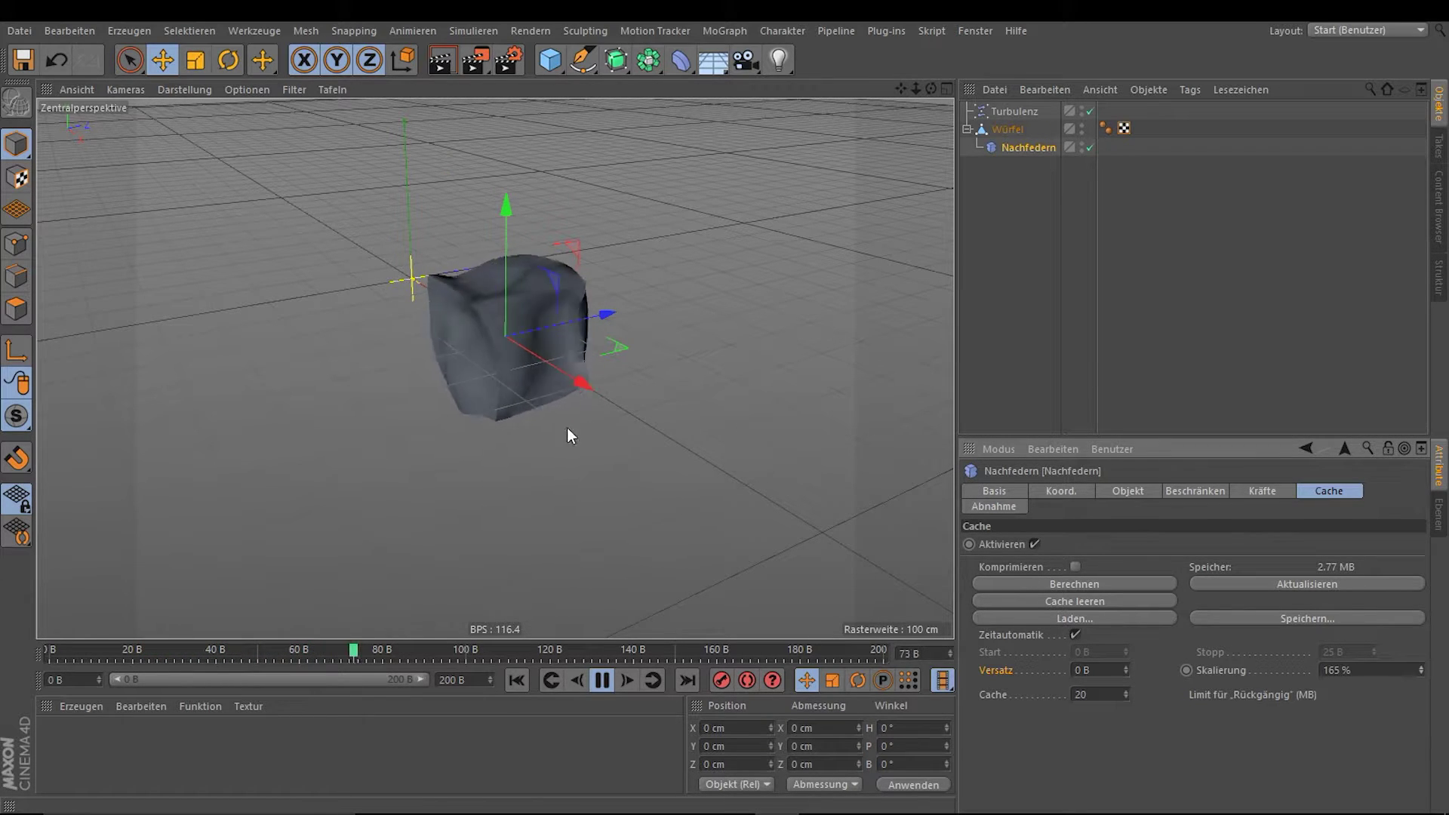
{"action": "left_click_drag", "start_coordinate": [1422, 669], "coordinate": [1424, 675]}
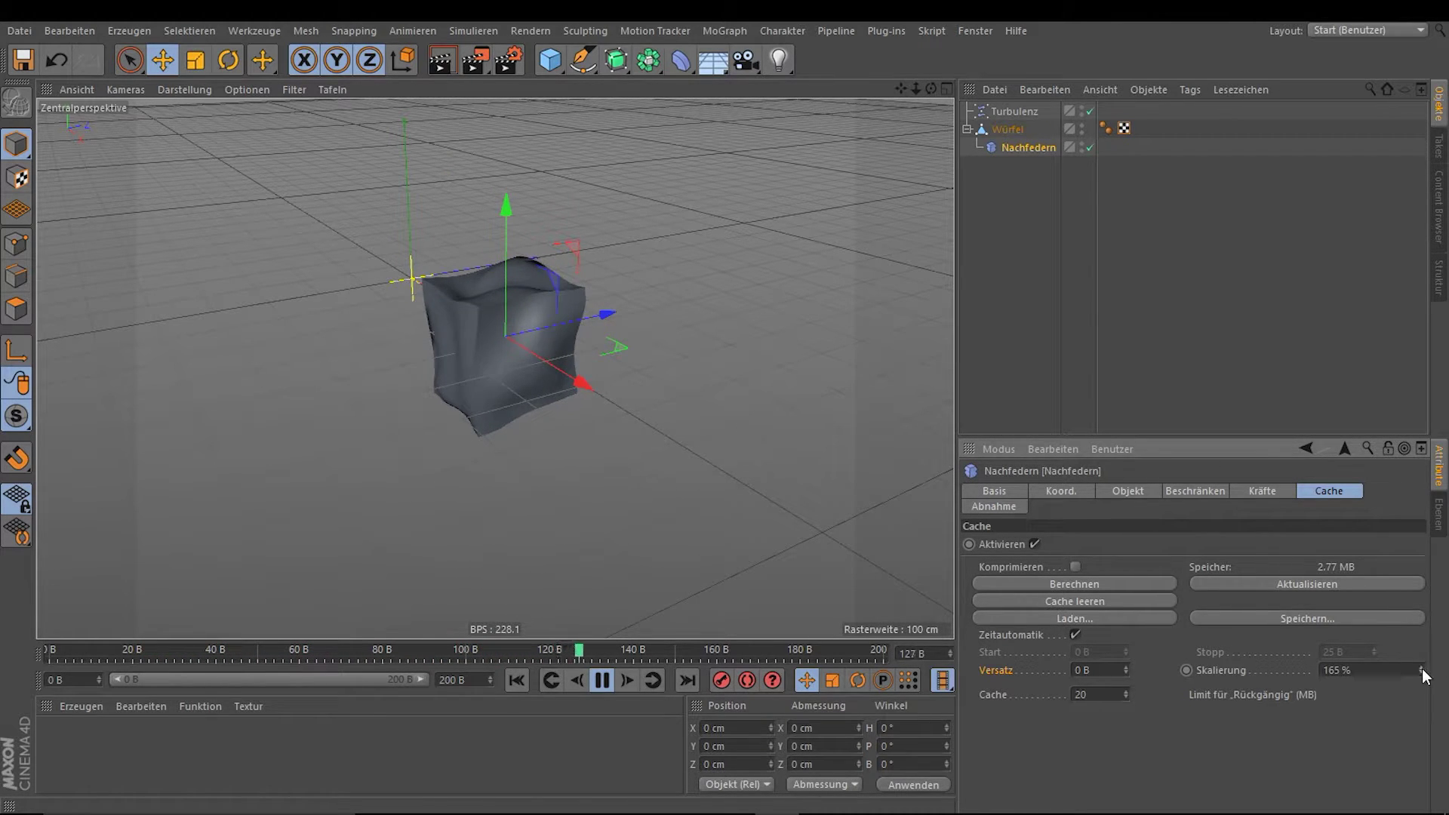